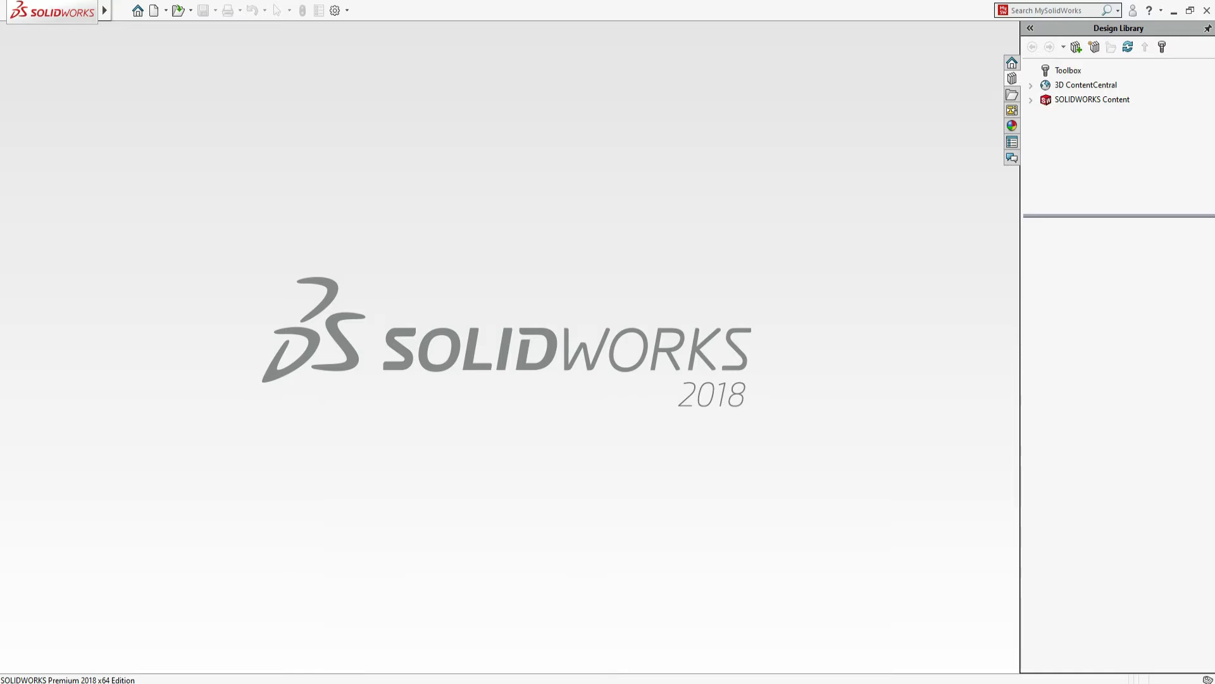
Switch from SOLIDWORKS to the ME-113 WB.pdf workbook in Edge.
click(234, 630)
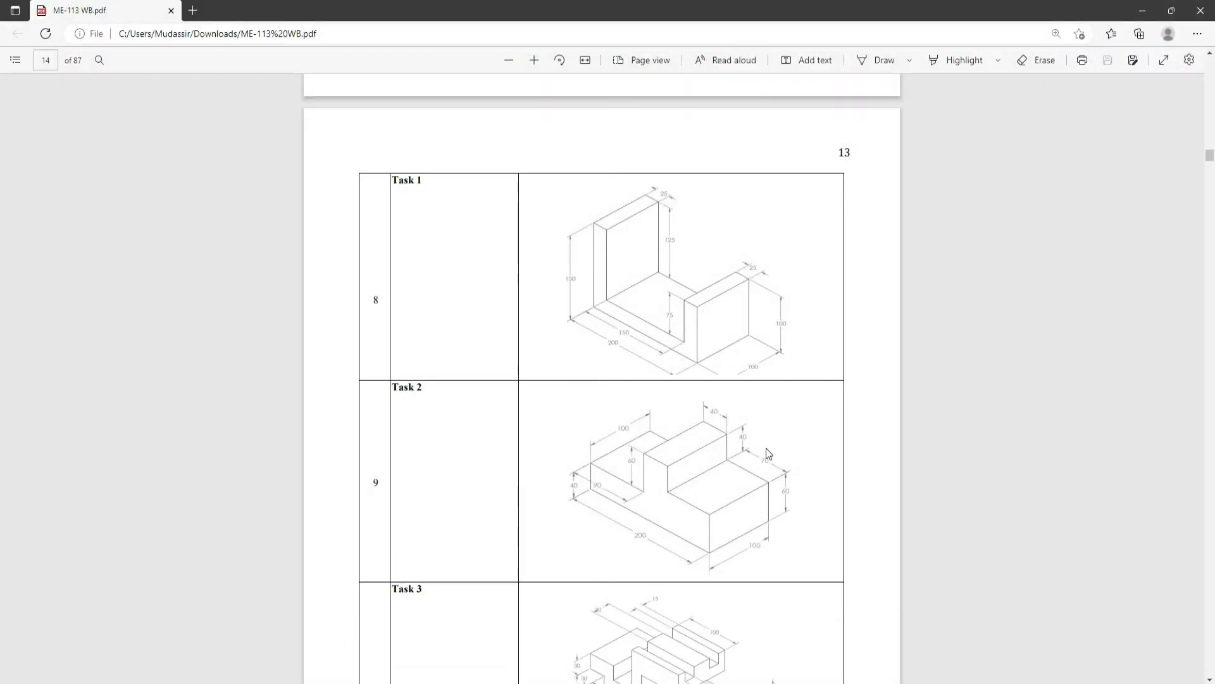
Scroll the workbook down to Experiment 3 on page 16.
scroll(767, 456, down, 3)
scroll(693, 490, down, 6)
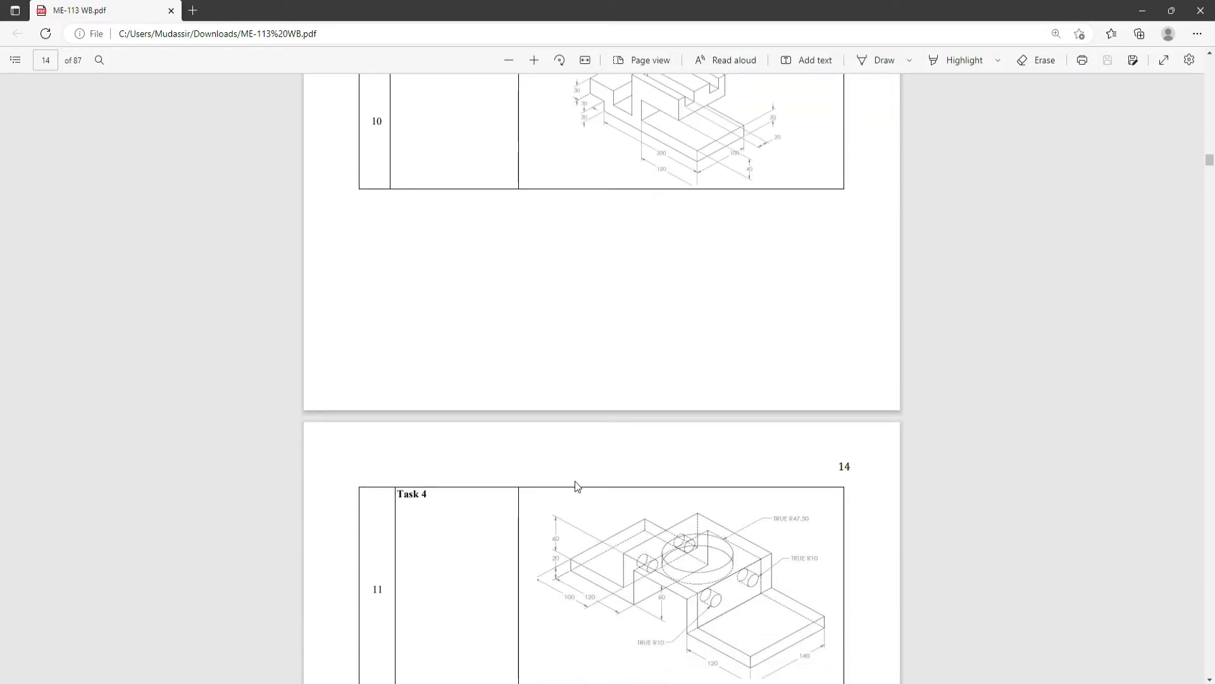
scroll(605, 426, down, 5)
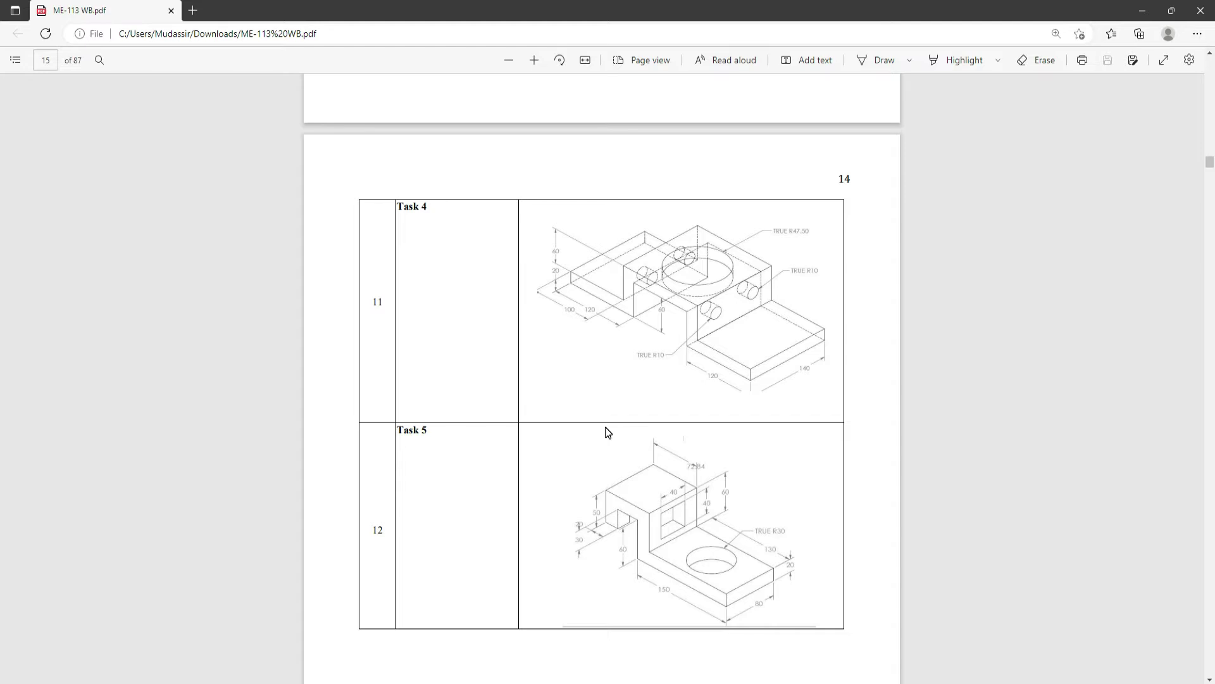
scroll(605, 426, down, 1)
scroll(605, 426, down, 2)
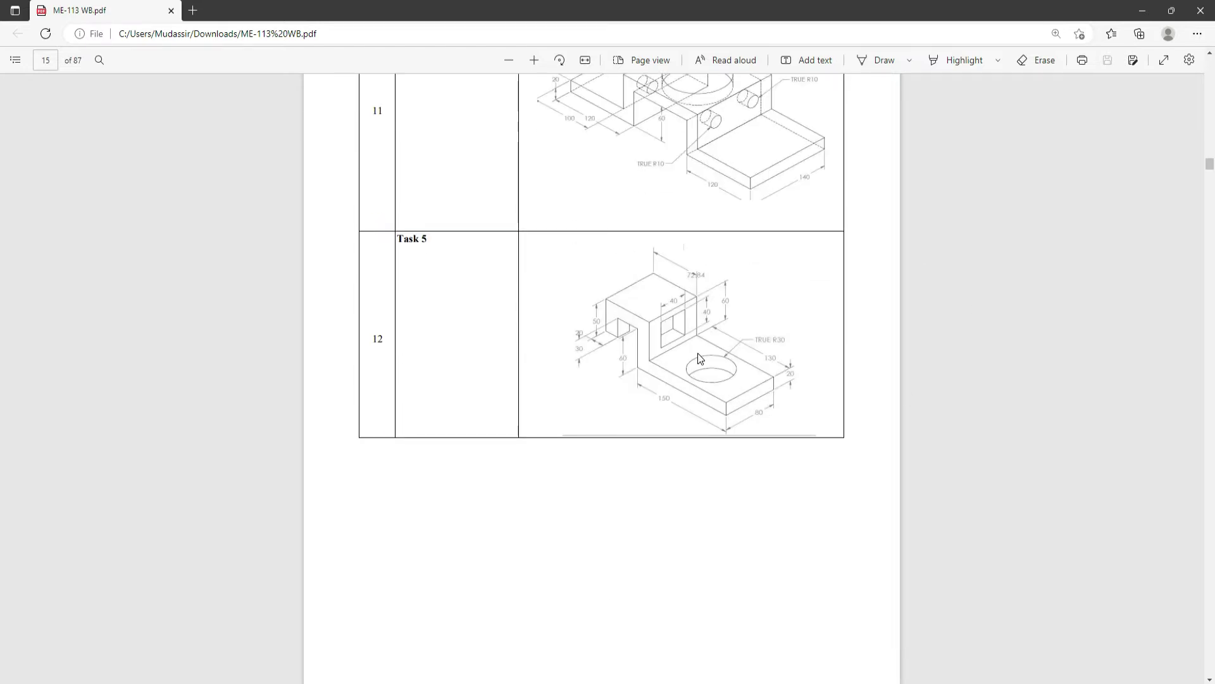
scroll(714, 347, down, 15)
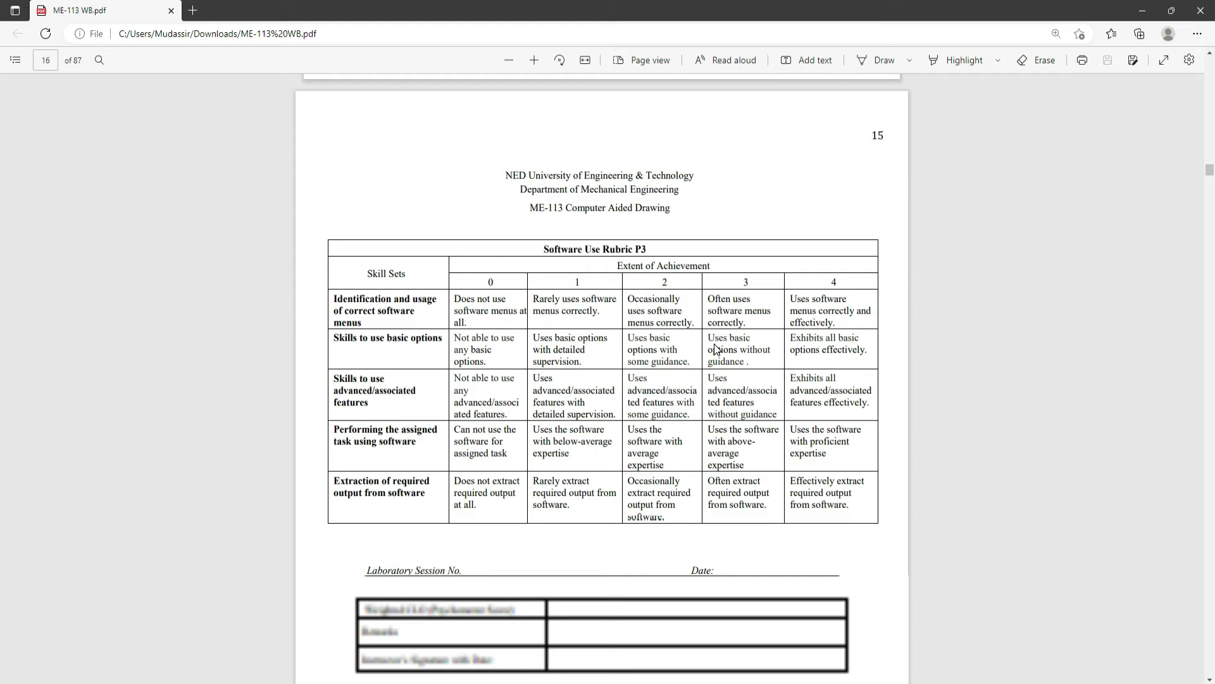
scroll(714, 347, down, 11)
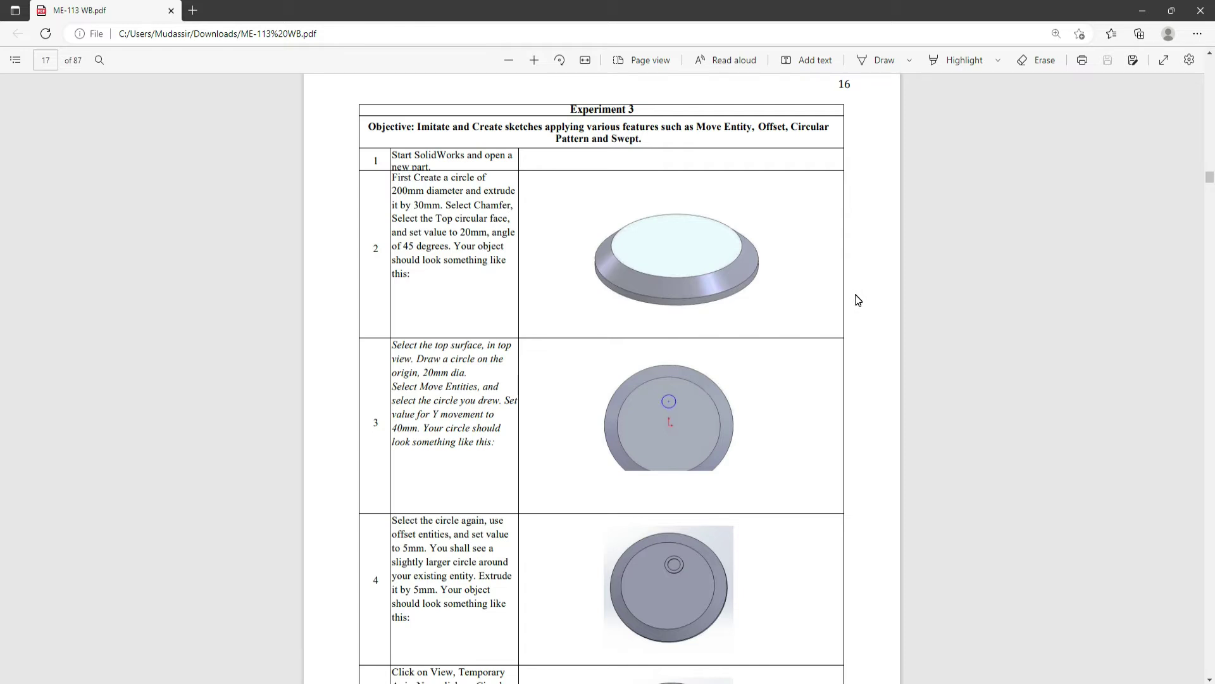
scroll(854, 297, down, 5)
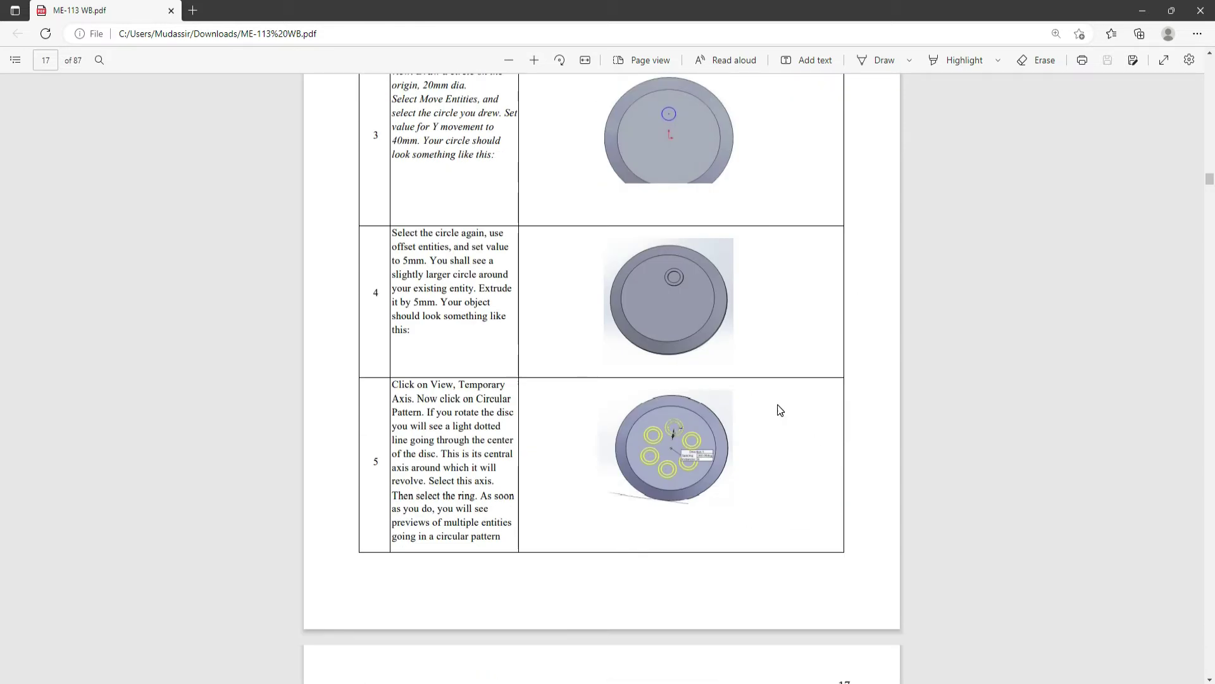
scroll(778, 408, down, 5)
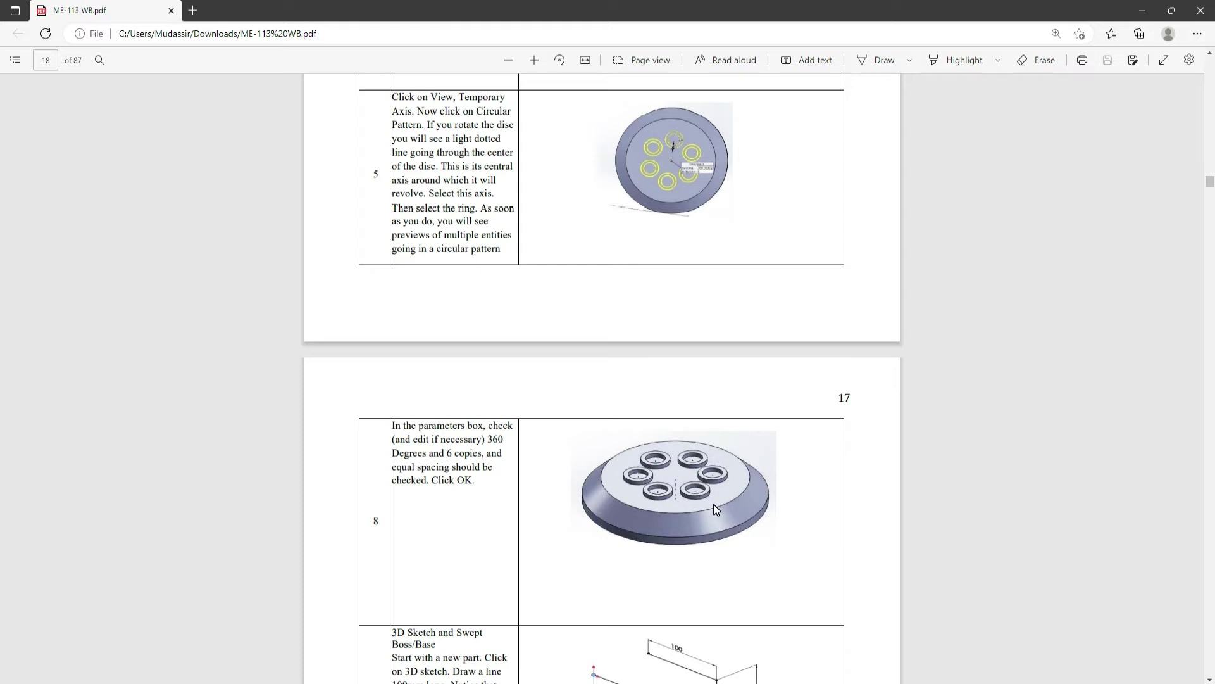
scroll(461, 270, up, 6)
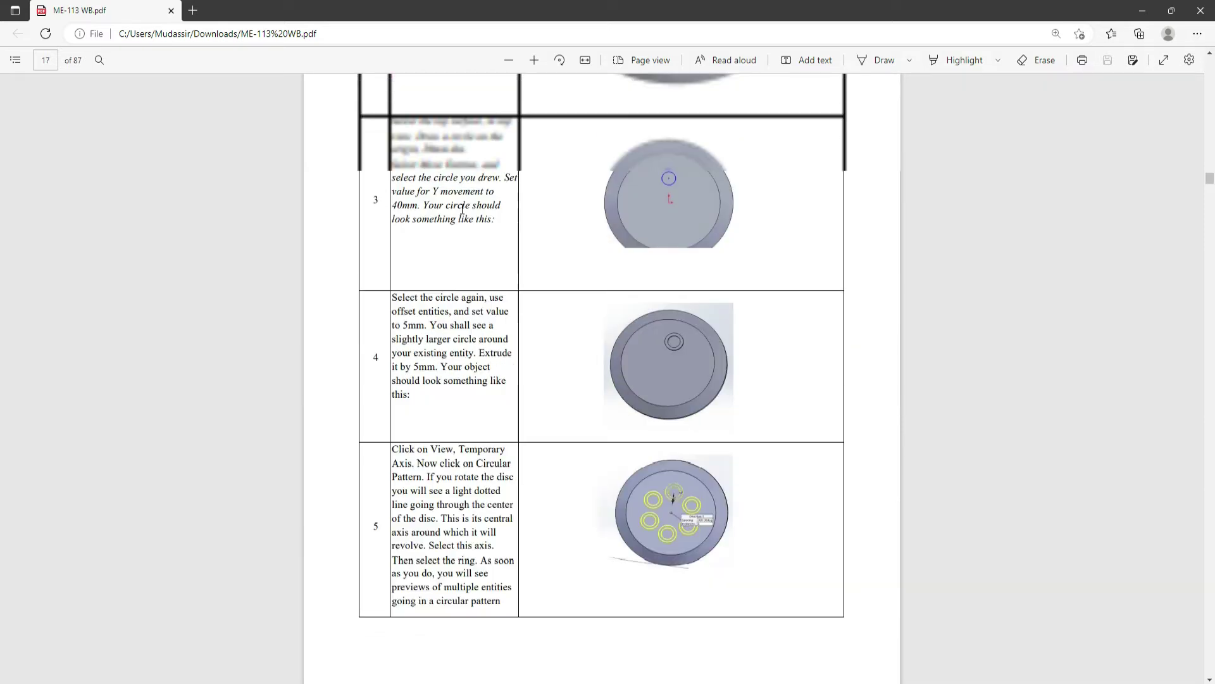
scroll(466, 196, up, 2)
scroll(469, 189, up, 3)
scroll(475, 202, down, 2)
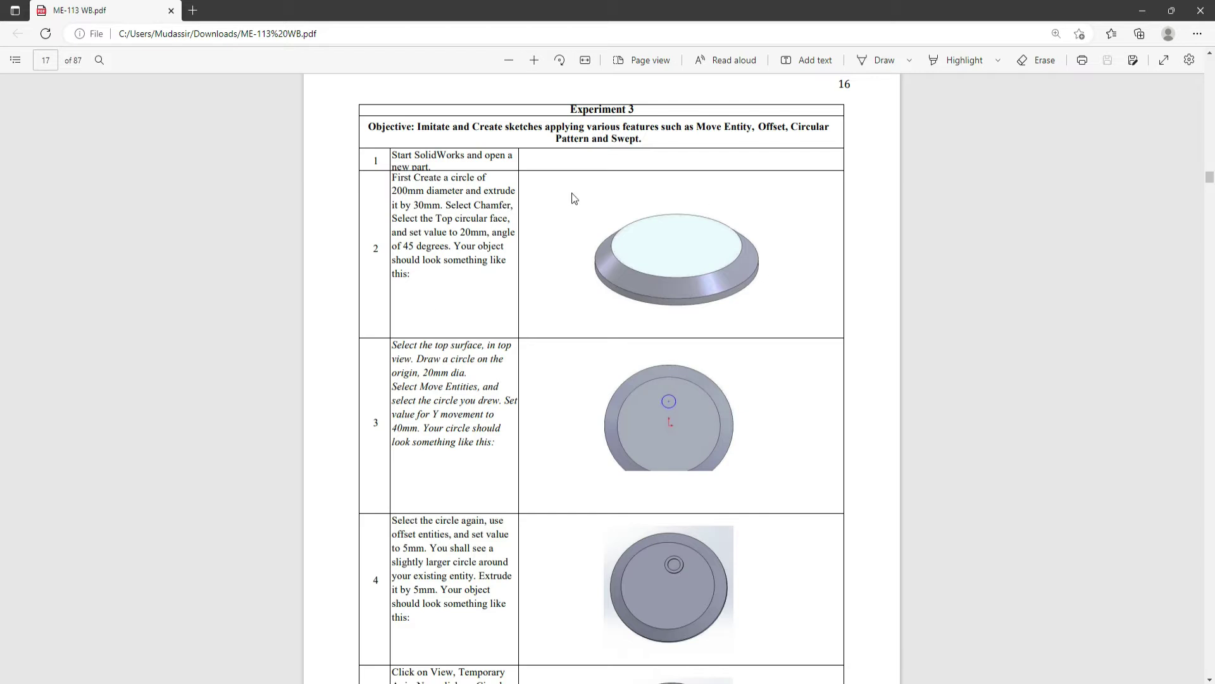
Highlight the 200mm diameter and 30mm depth in Experiment 3's step 2.
click(975, 60)
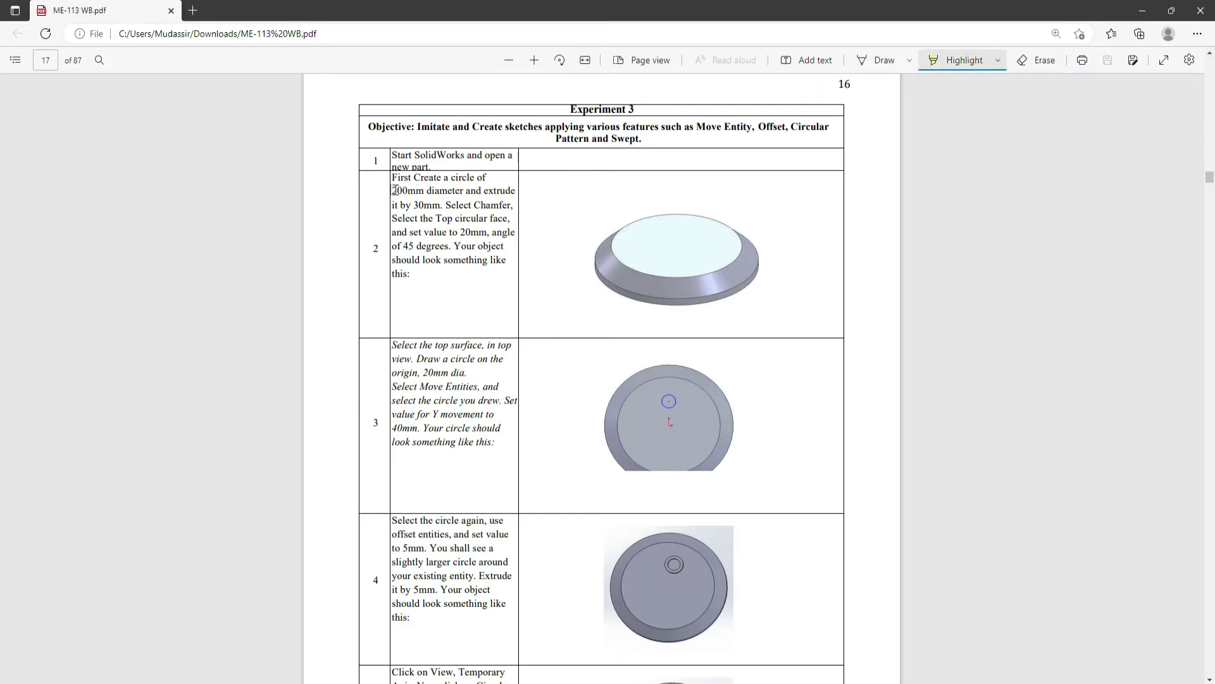
drag(391, 190, 424, 191)
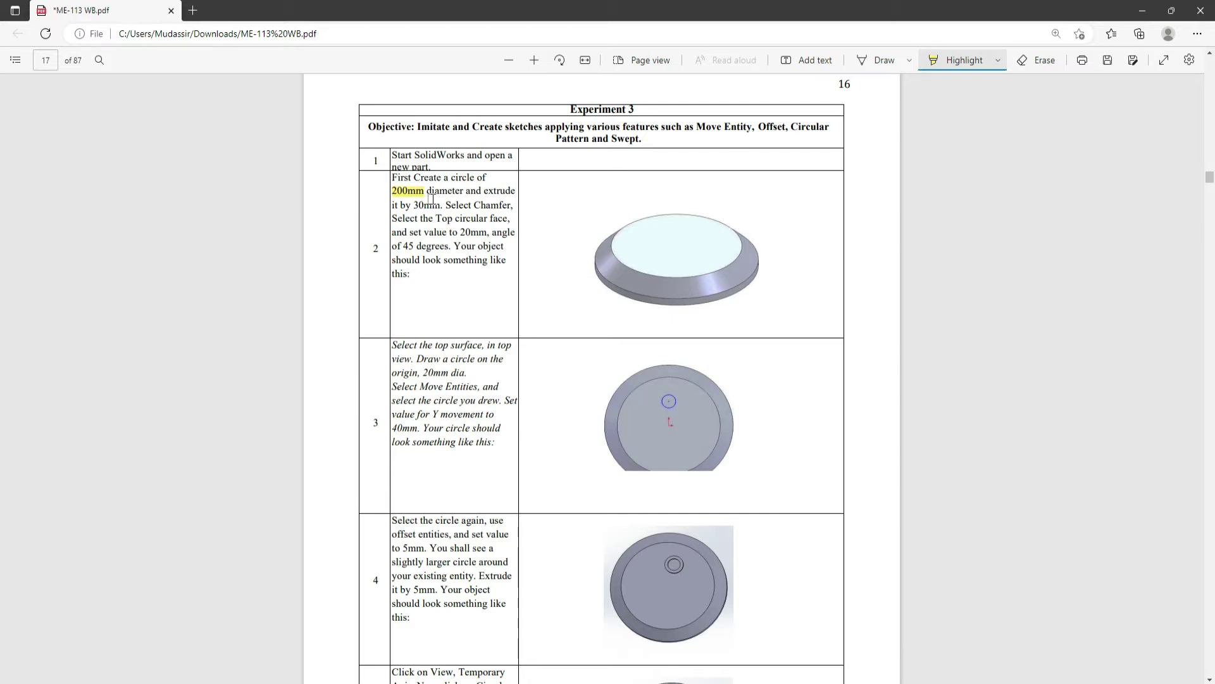
mouse_move(412, 205)
mouse_down()
mouse_move(468, 205)
mouse_move(441, 205)
mouse_up()
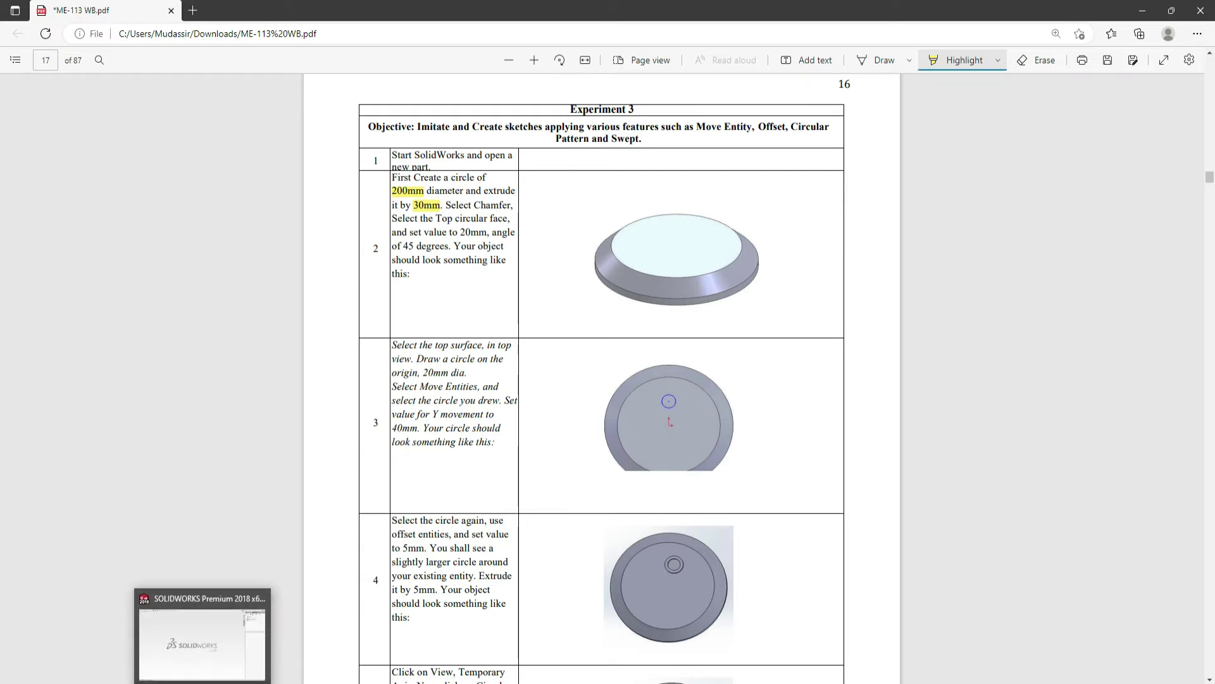
Back in SOLIDWORKS, create a new part document.
click(109, 557)
click(310, 13)
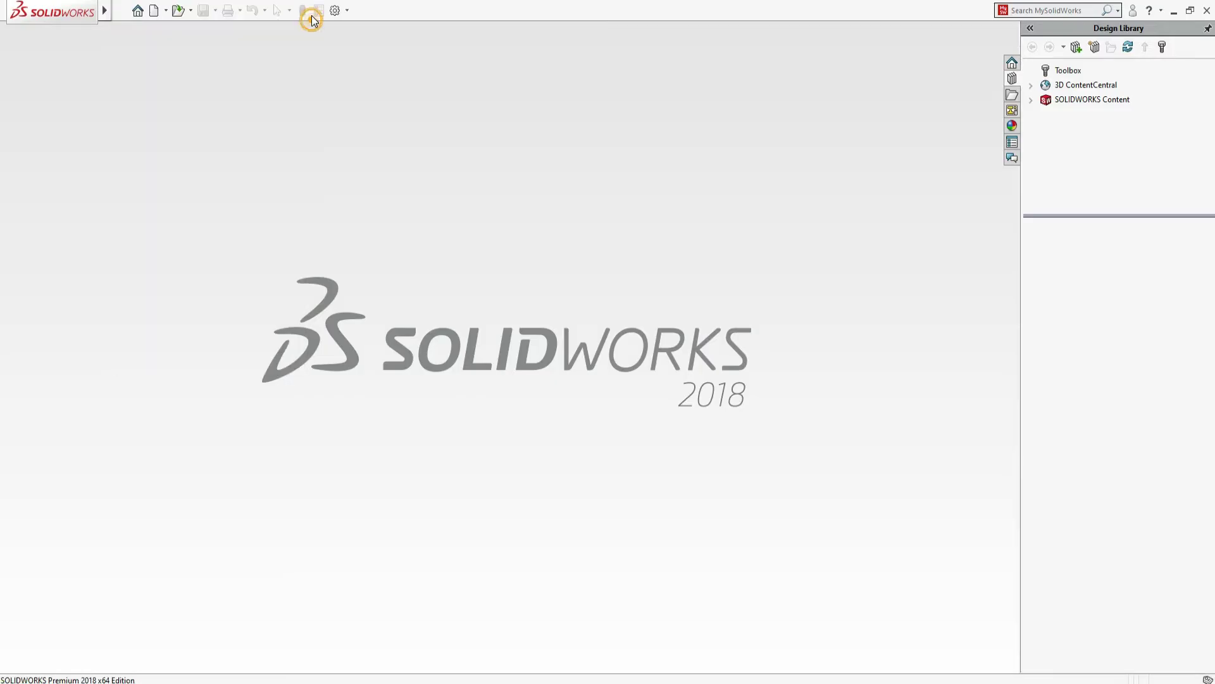
click(152, 11)
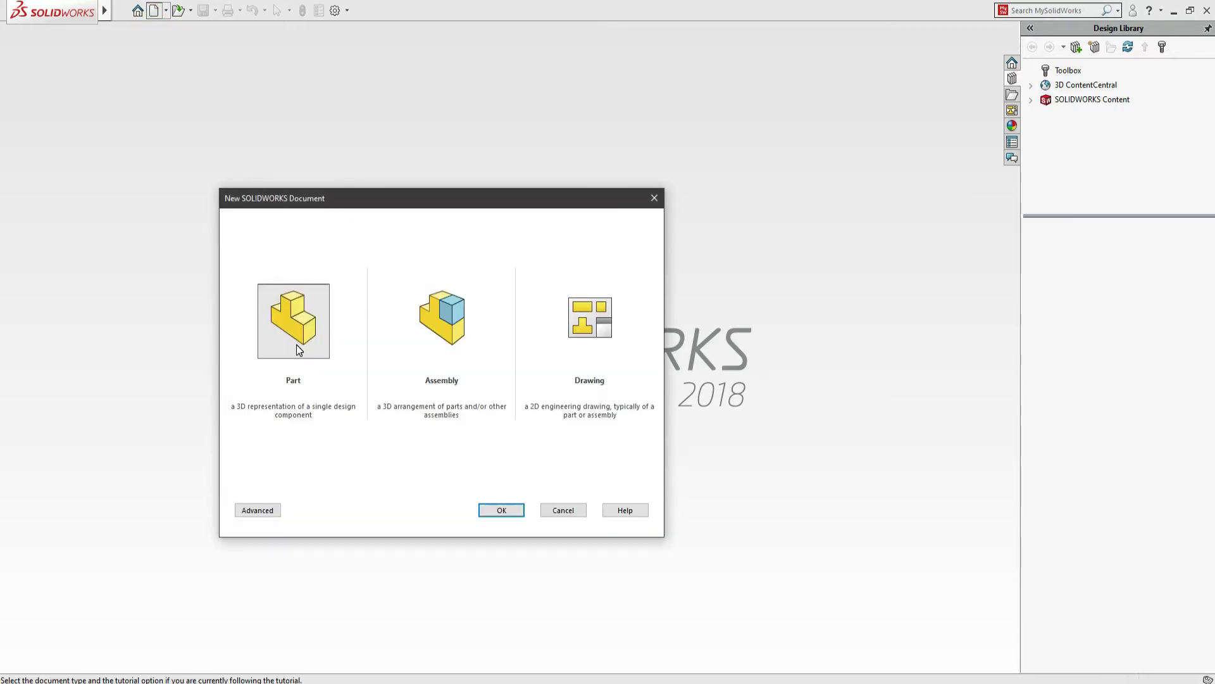
double_click(291, 332)
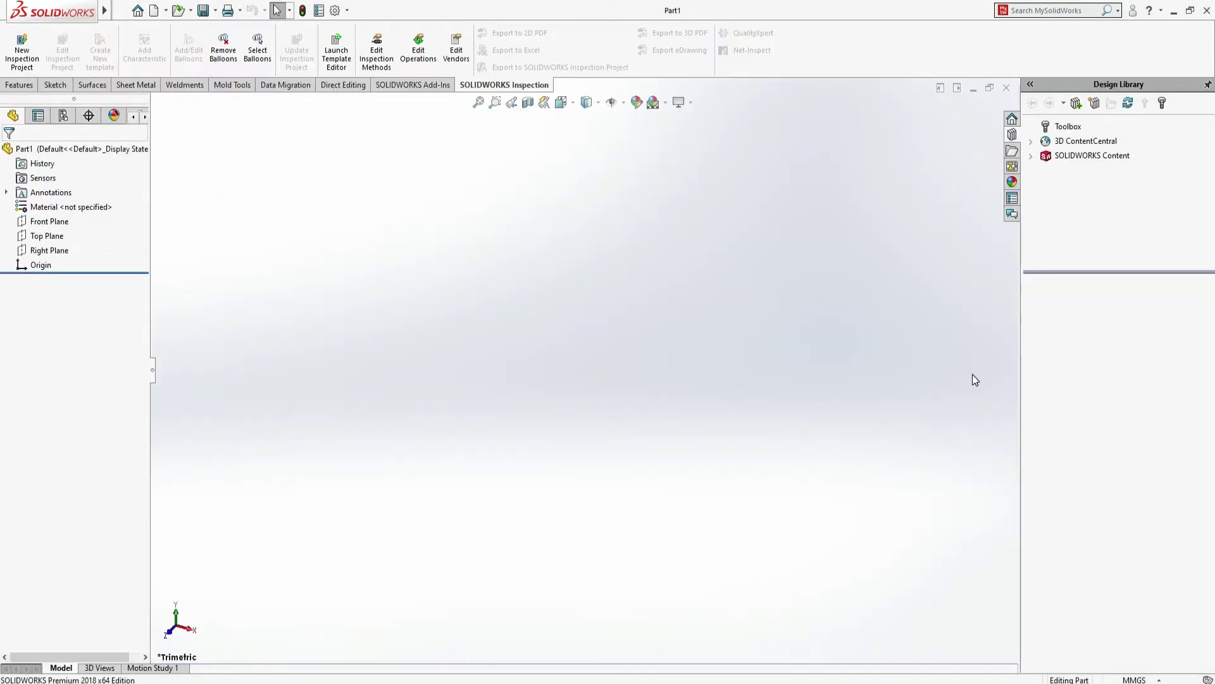
Confirm the part uses MMGS units and select the Top Plane.
click(1135, 678)
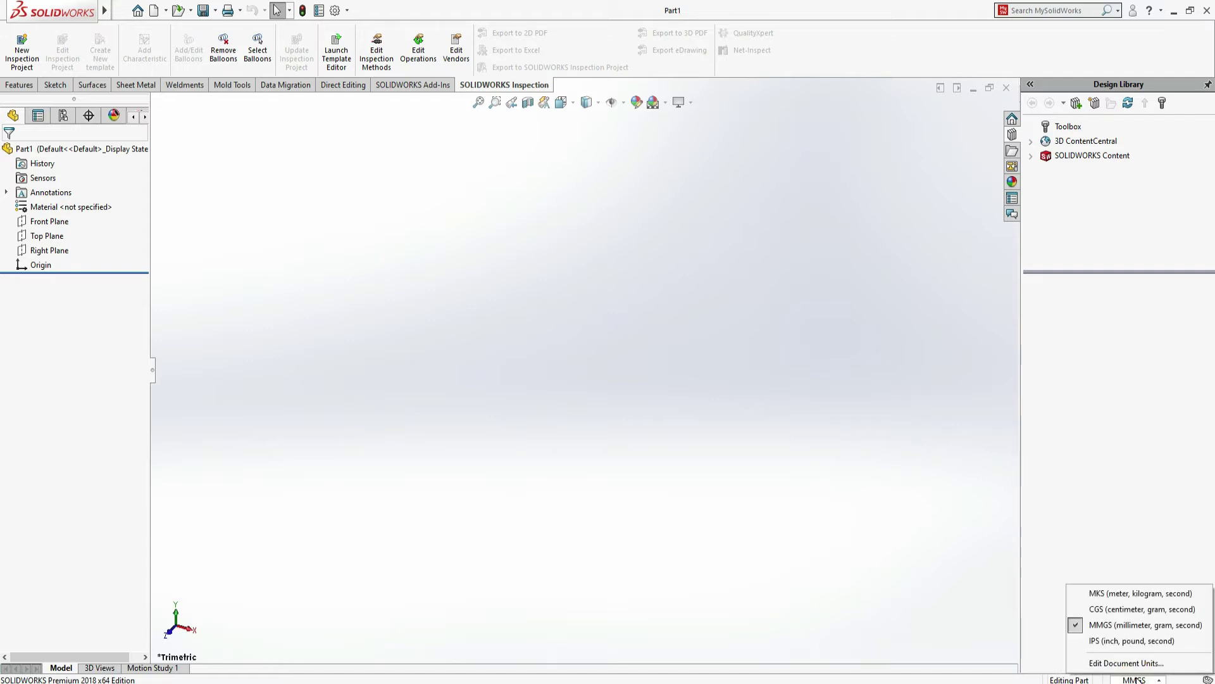
click(1138, 679)
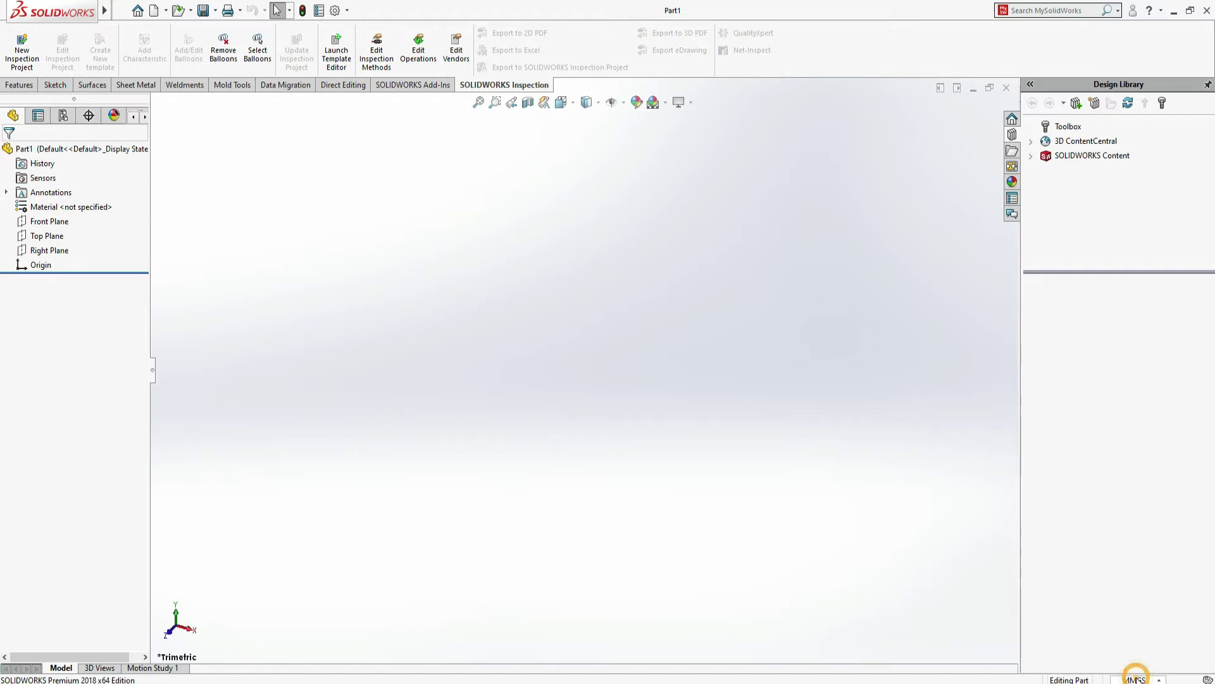
click(47, 236)
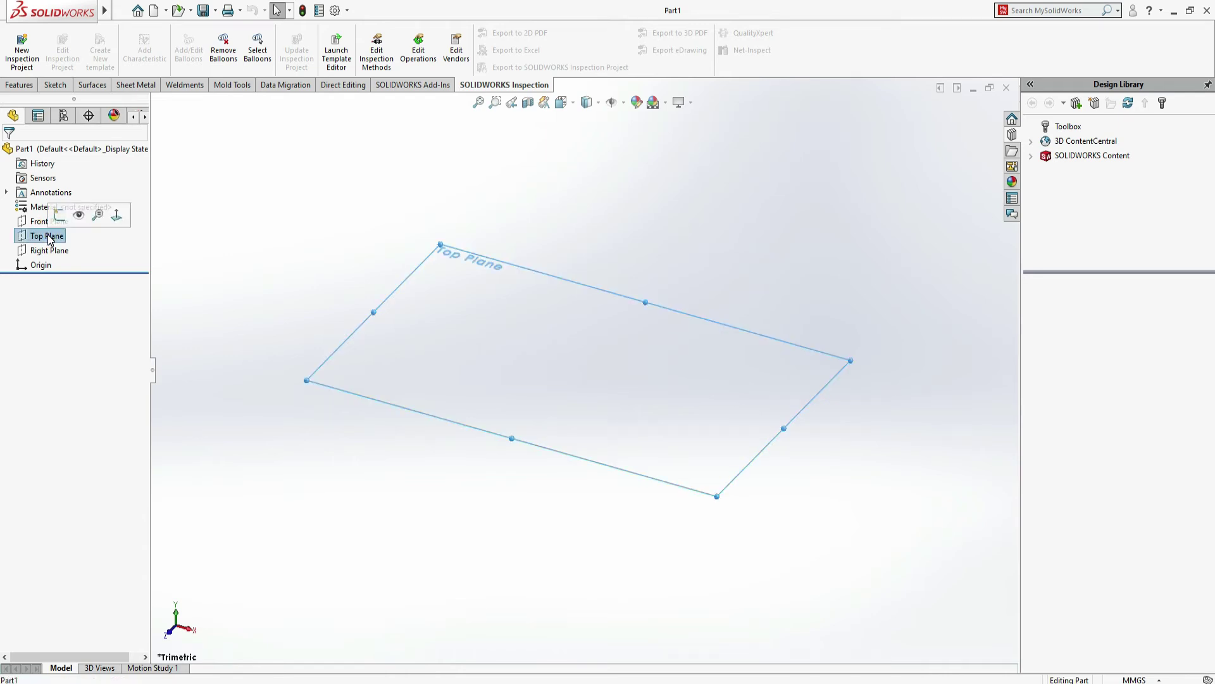
Sketch an origin-centred circle on the Top Plane and dimension it to Ø200 mm.
click(59, 215)
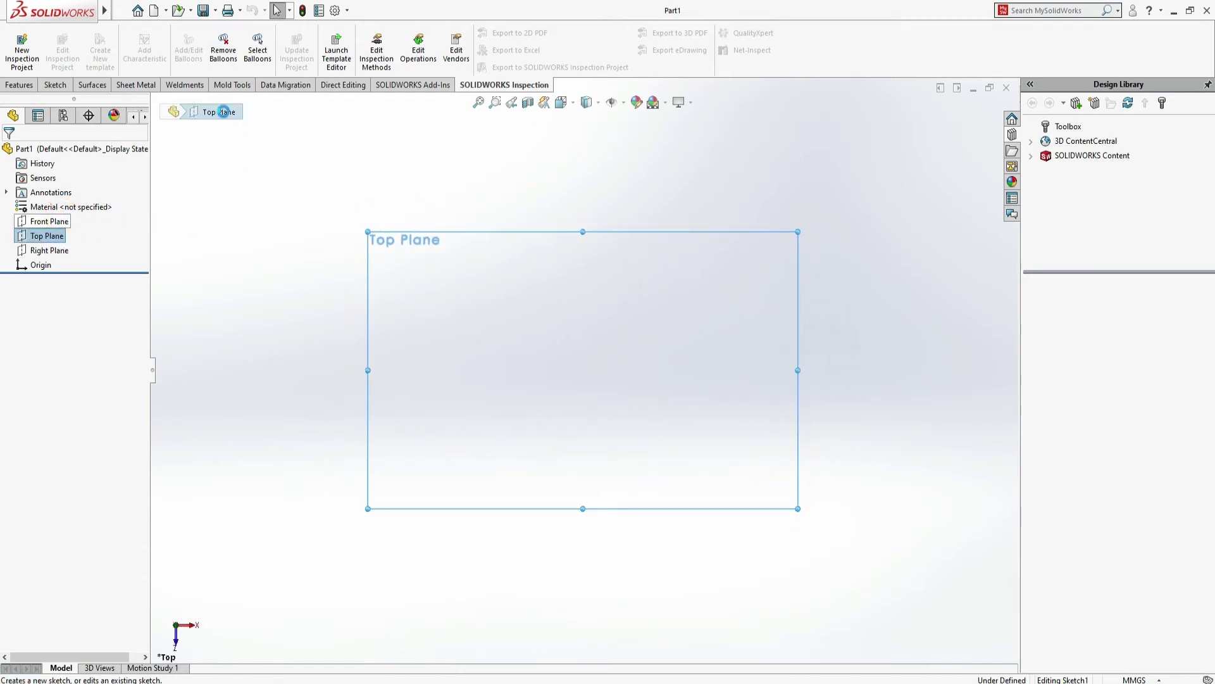
click(108, 32)
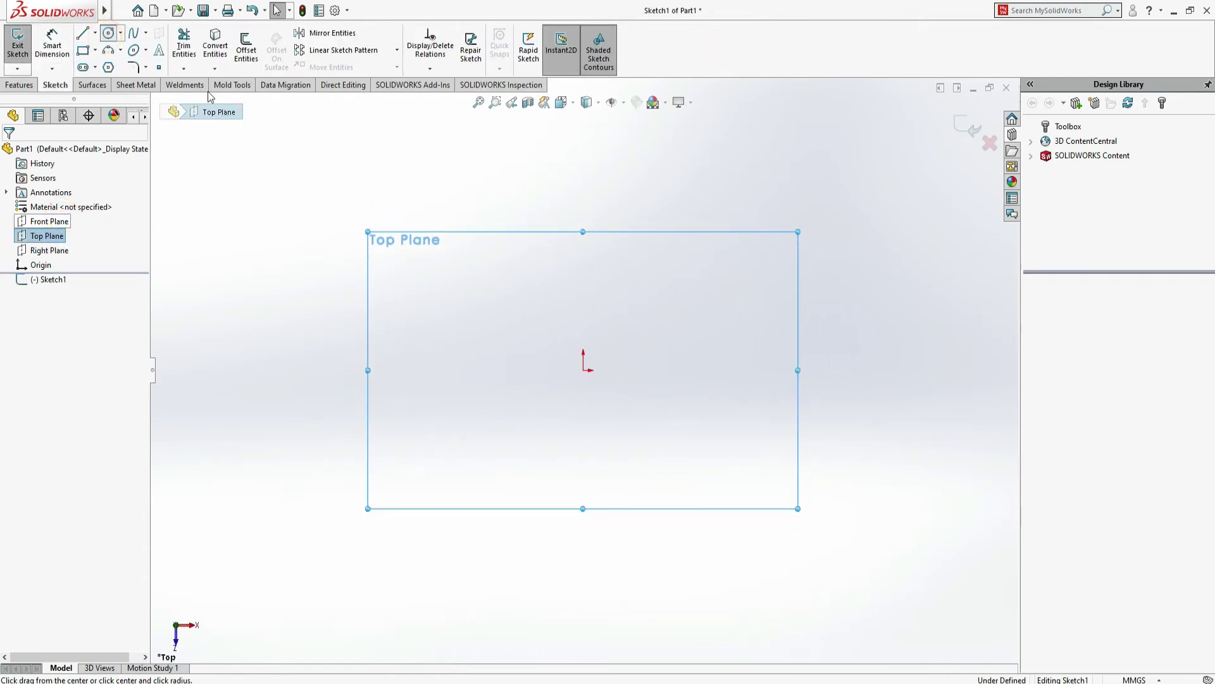
click(583, 370)
click(679, 275)
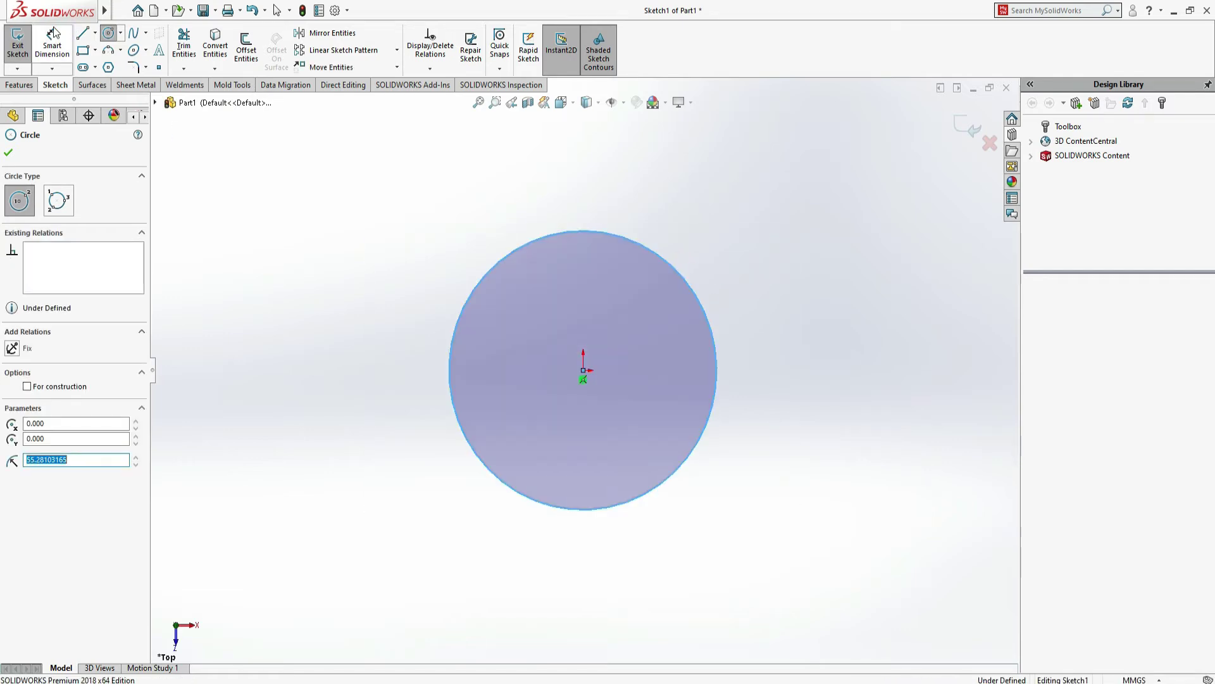
click(54, 38)
click(609, 238)
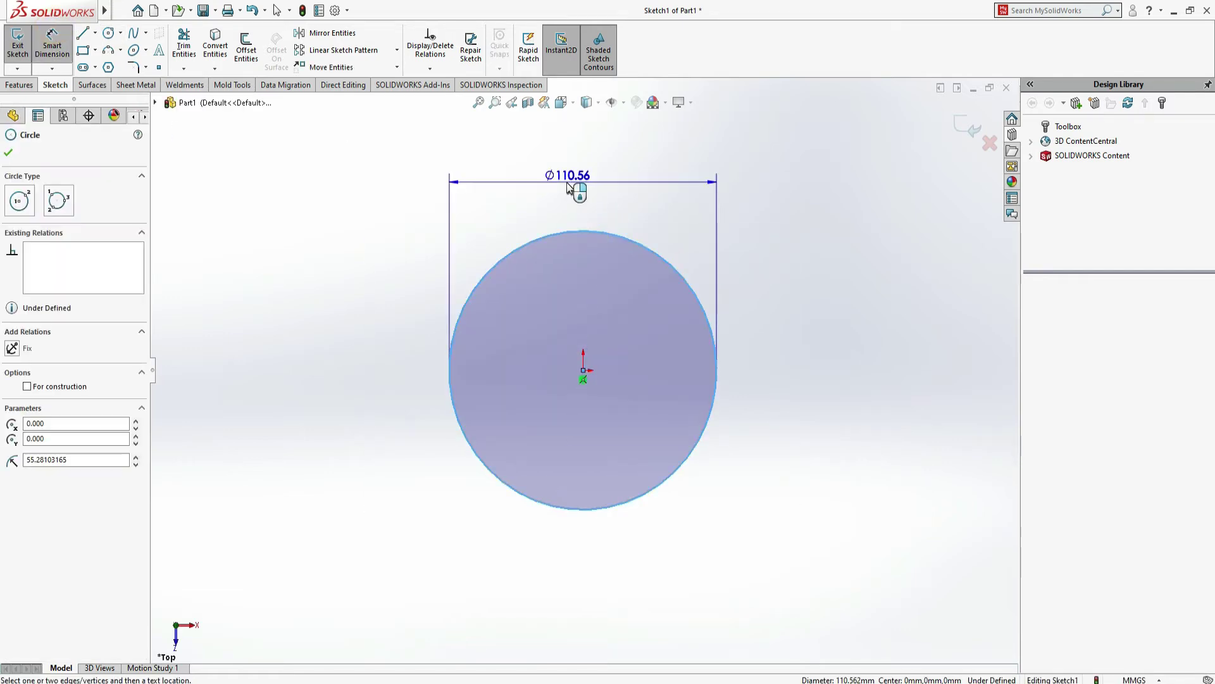
click(567, 185)
text(200)
key(Return)
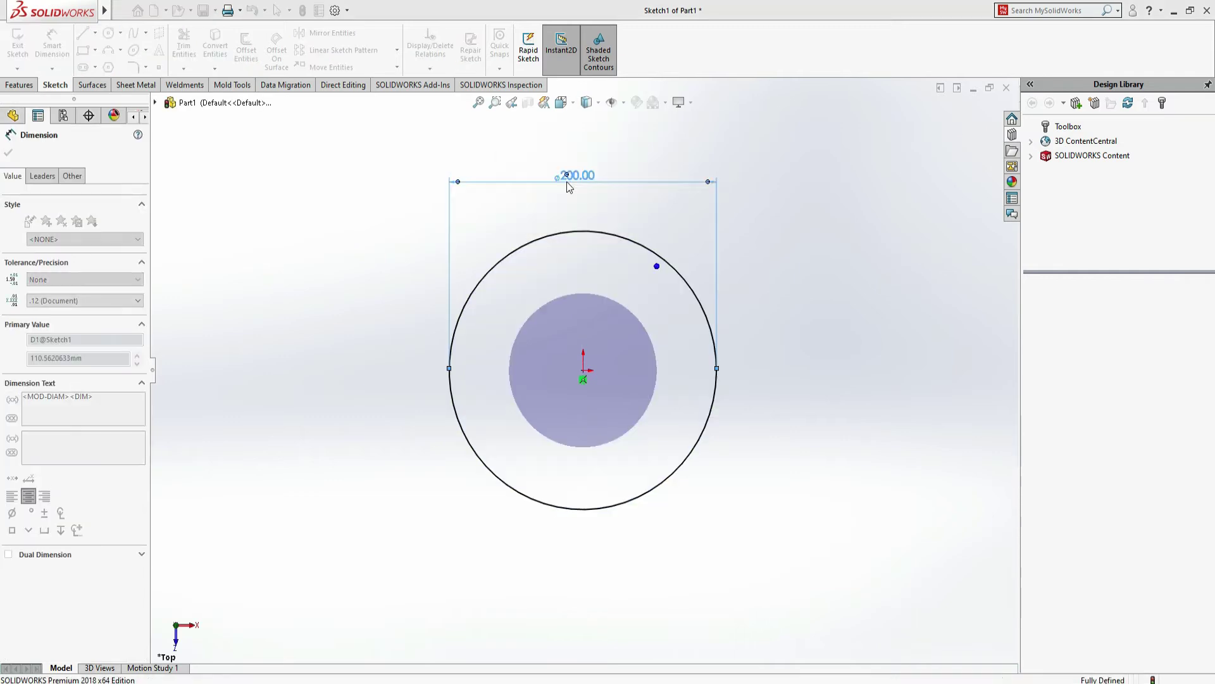
click(17, 153)
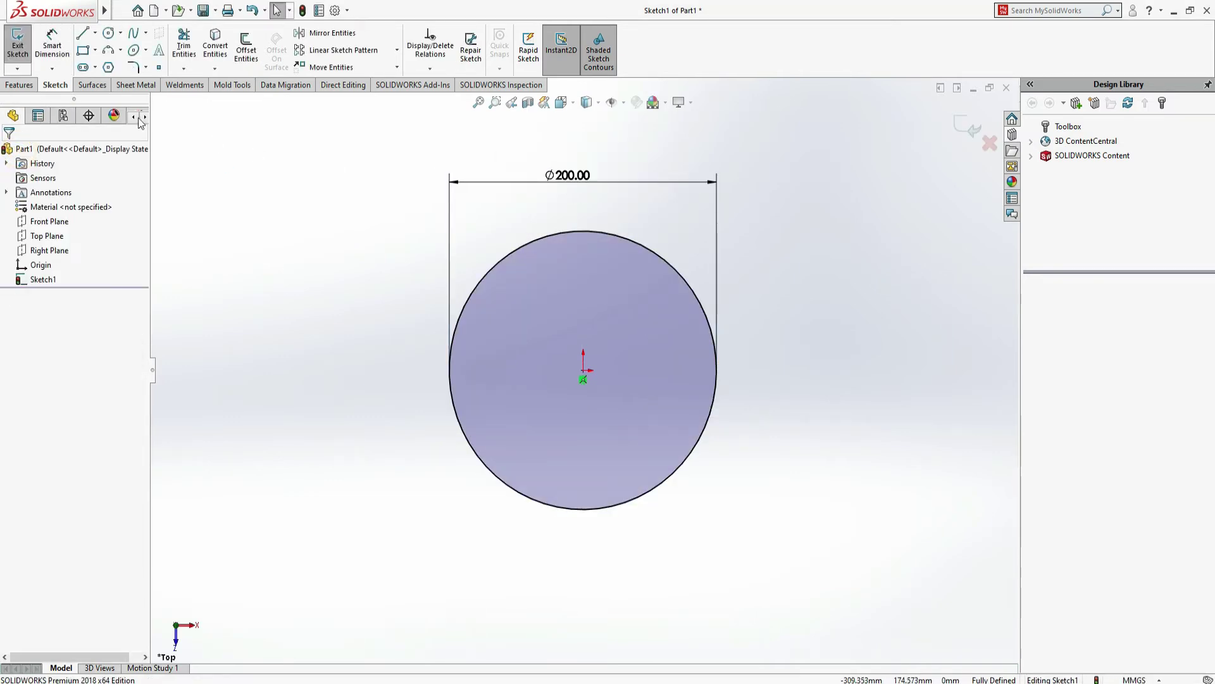
Extrude the Ø200 mm circle 30 mm into a solid disc, correcting the depth from 50.
click(18, 85)
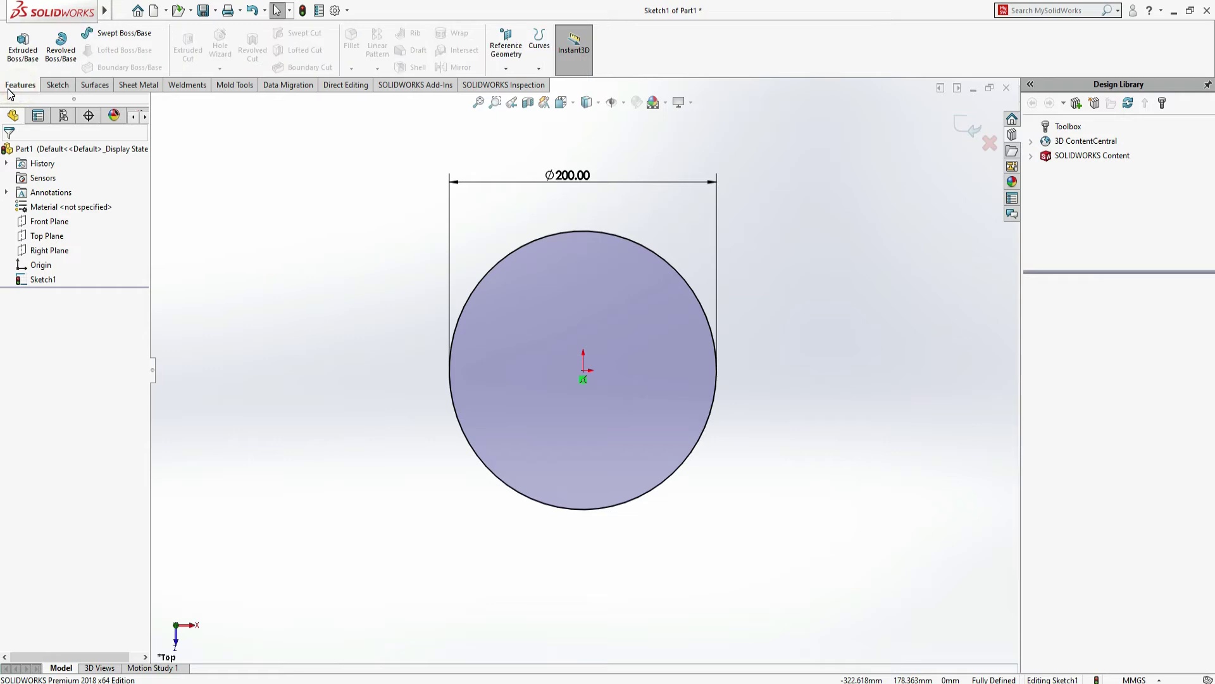
click(31, 45)
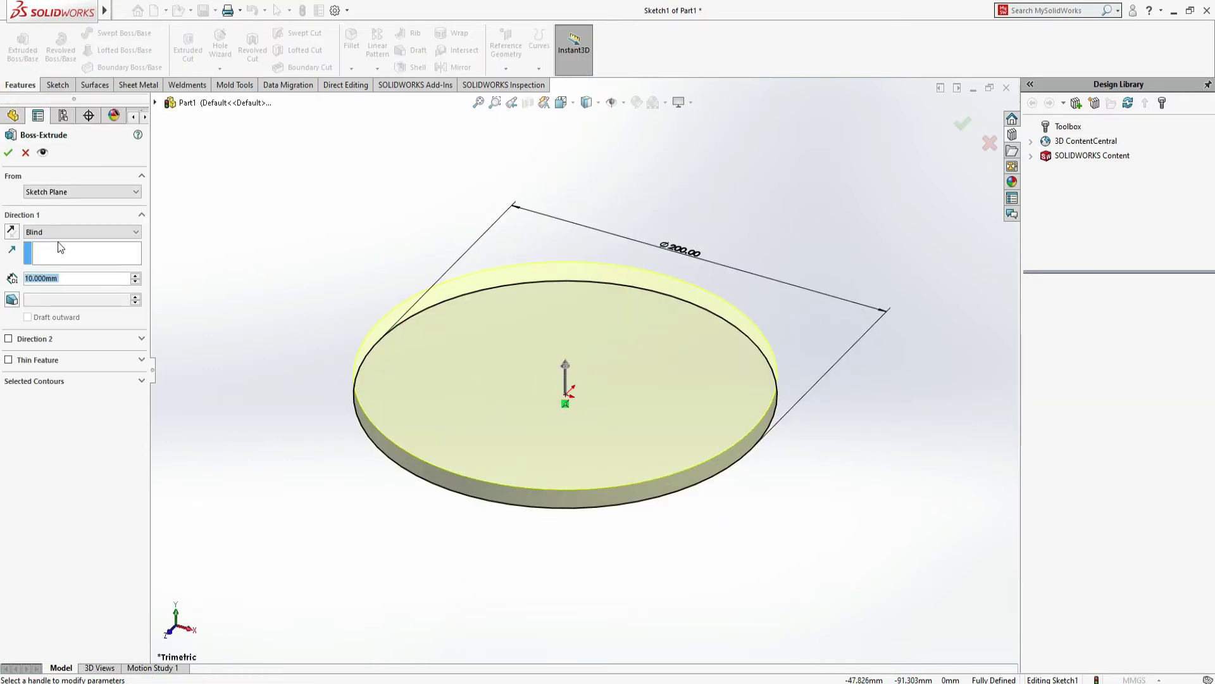
text(50)
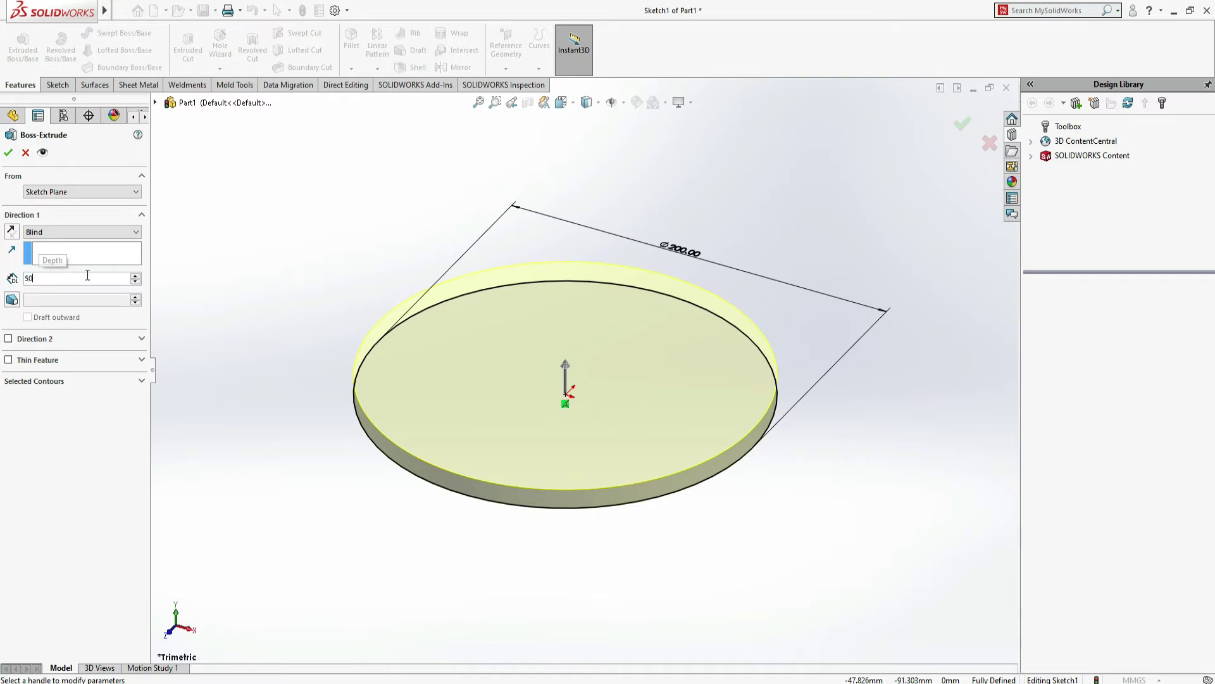
key(Return)
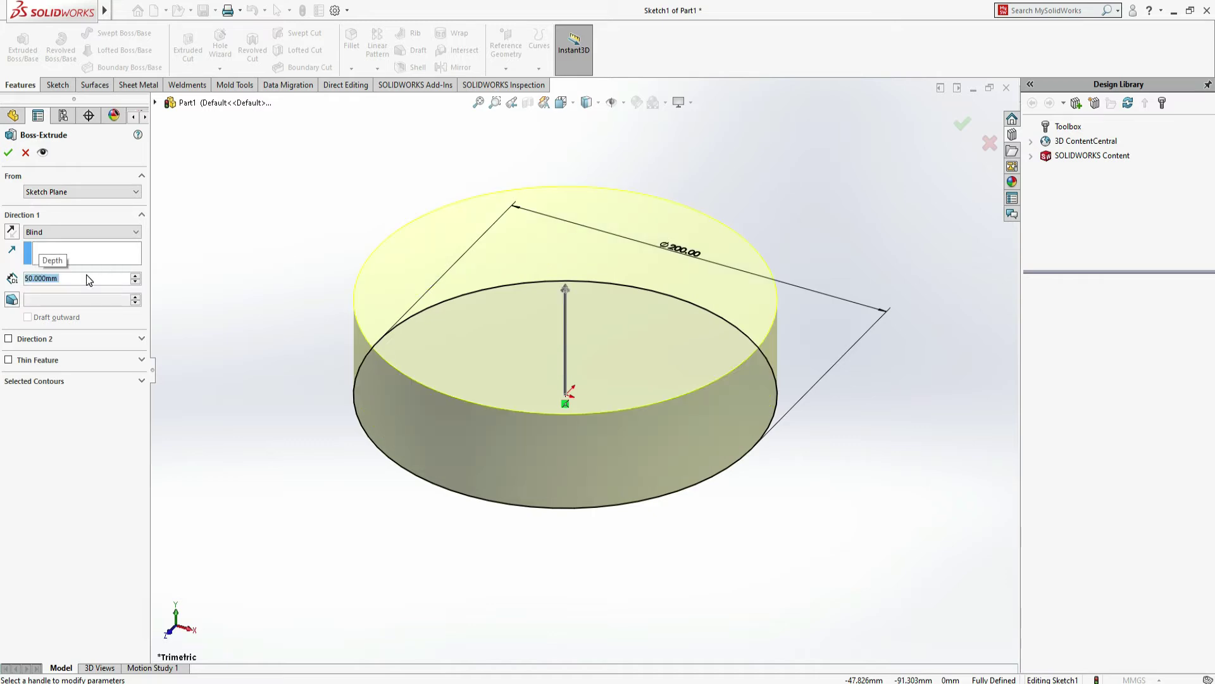
key(alt+Tab)
key(alt+Tab)
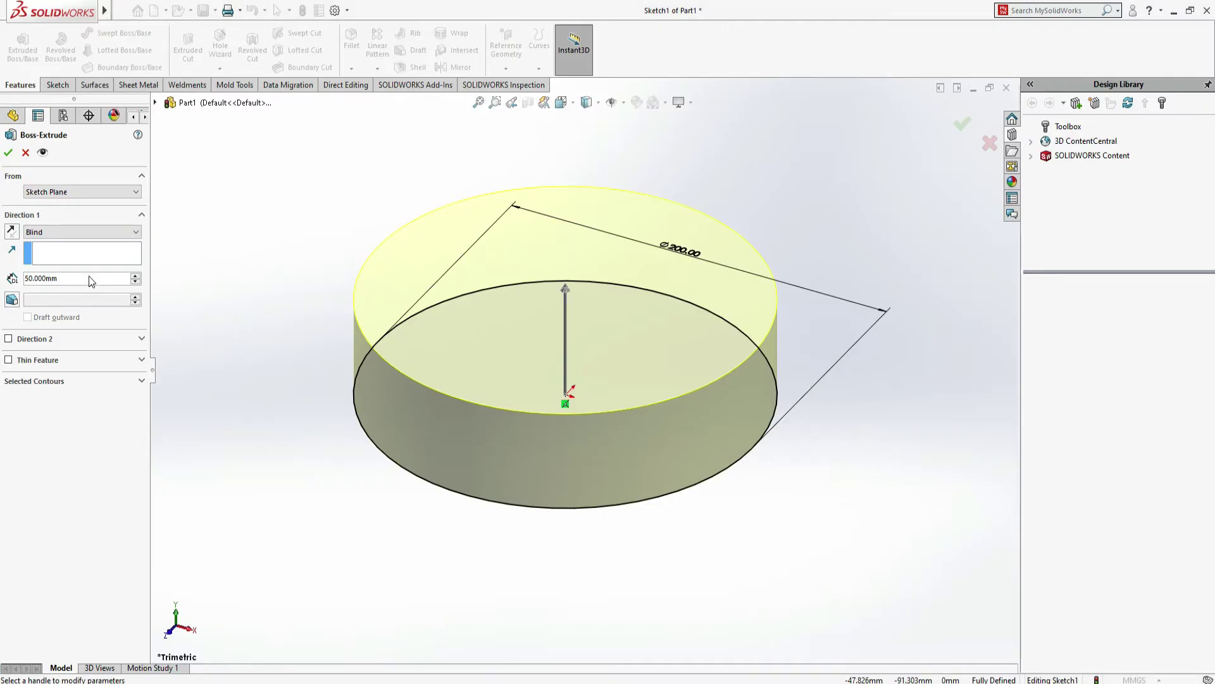
click(72, 279)
drag(71, 279, 21, 267)
text(30)
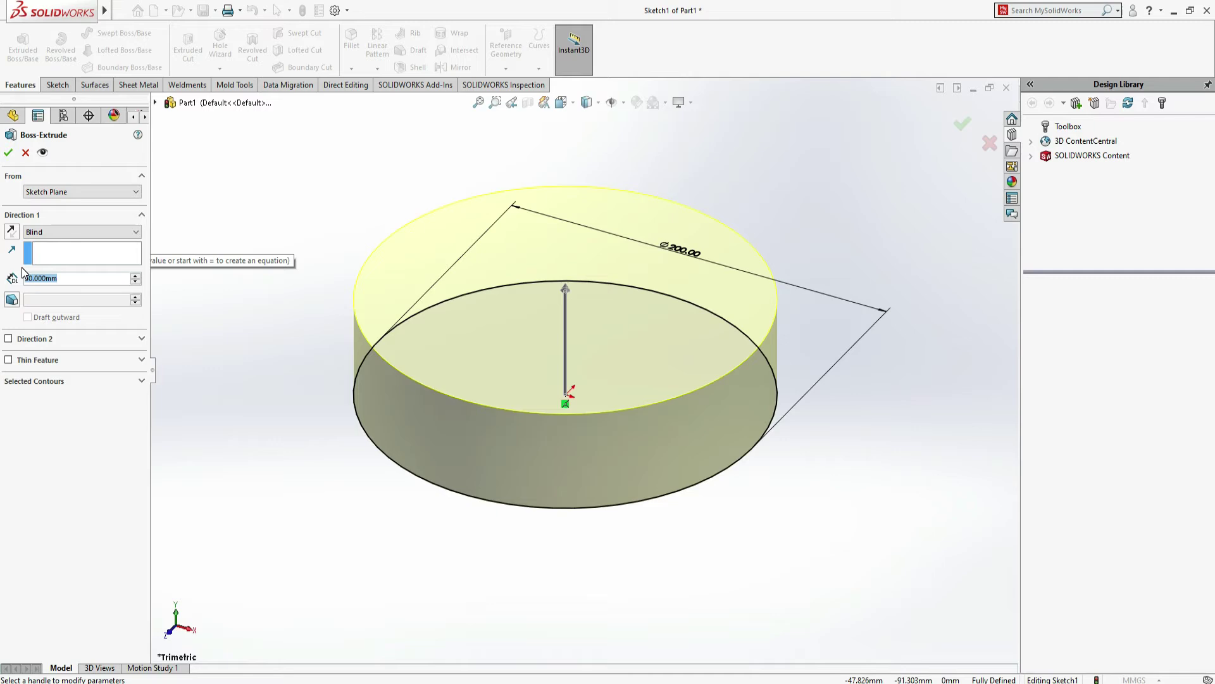
key(Return)
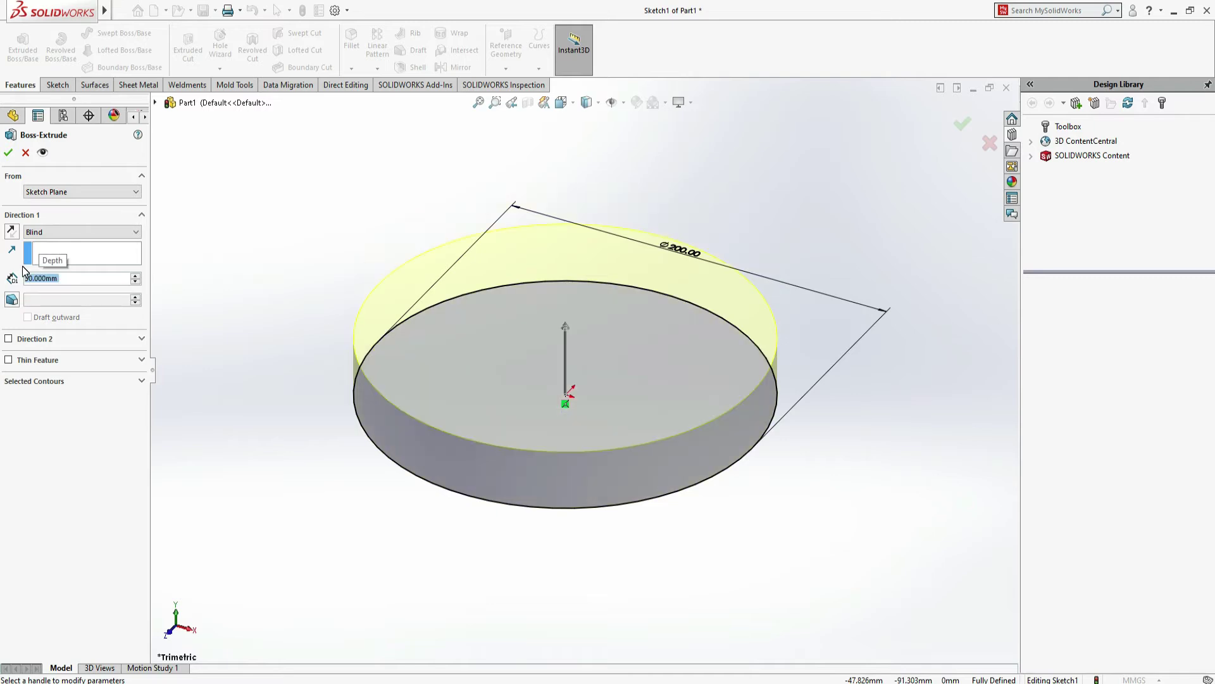
click(9, 152)
click(356, 172)
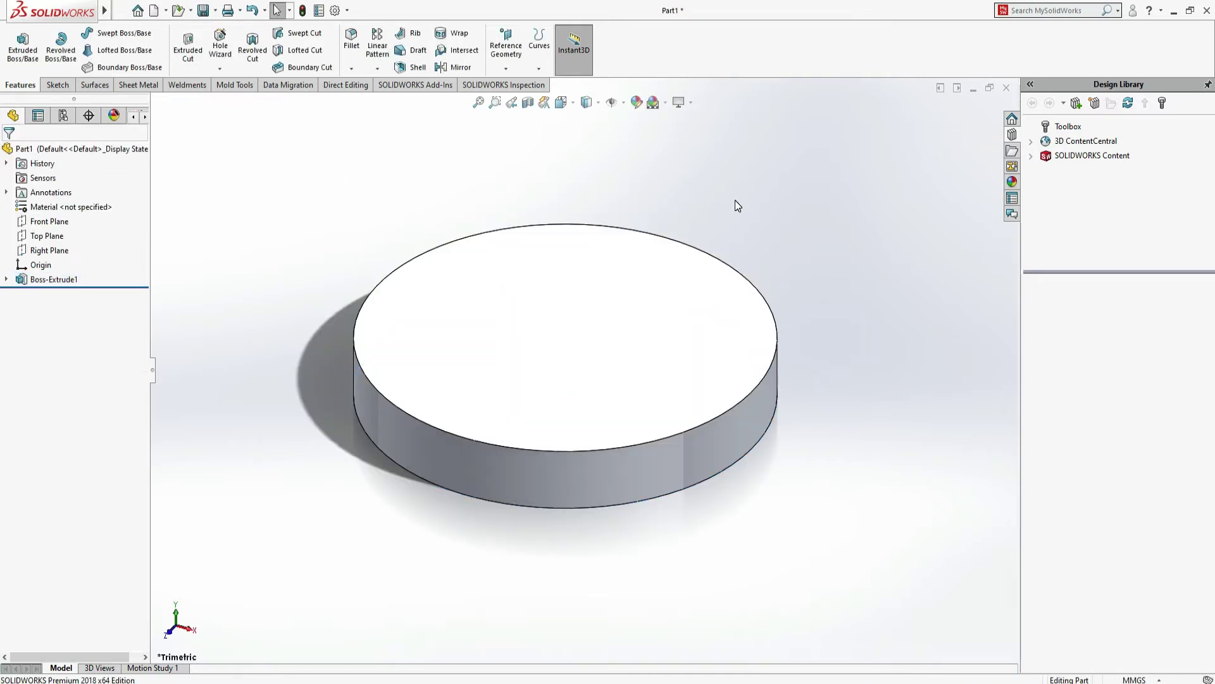
Highlight the 20mm circle diameter in step 3 and the 20mm chamfer in step 2.
key(alt+Tab)
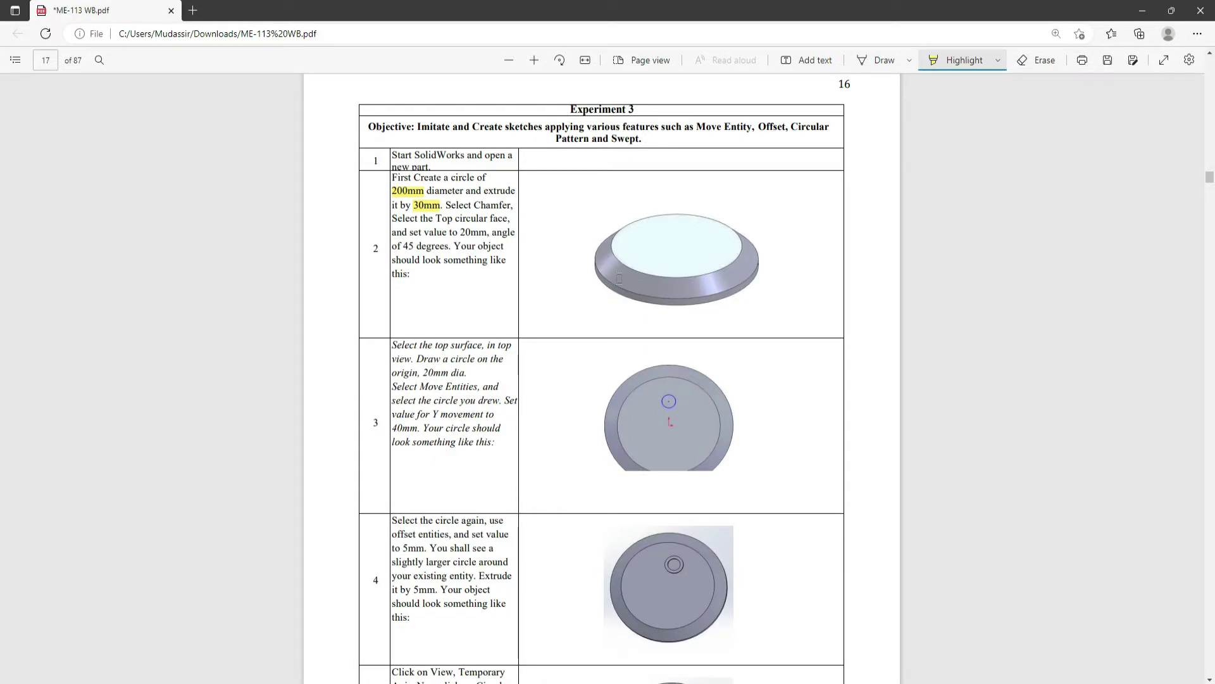
scroll(476, 368, down, 2)
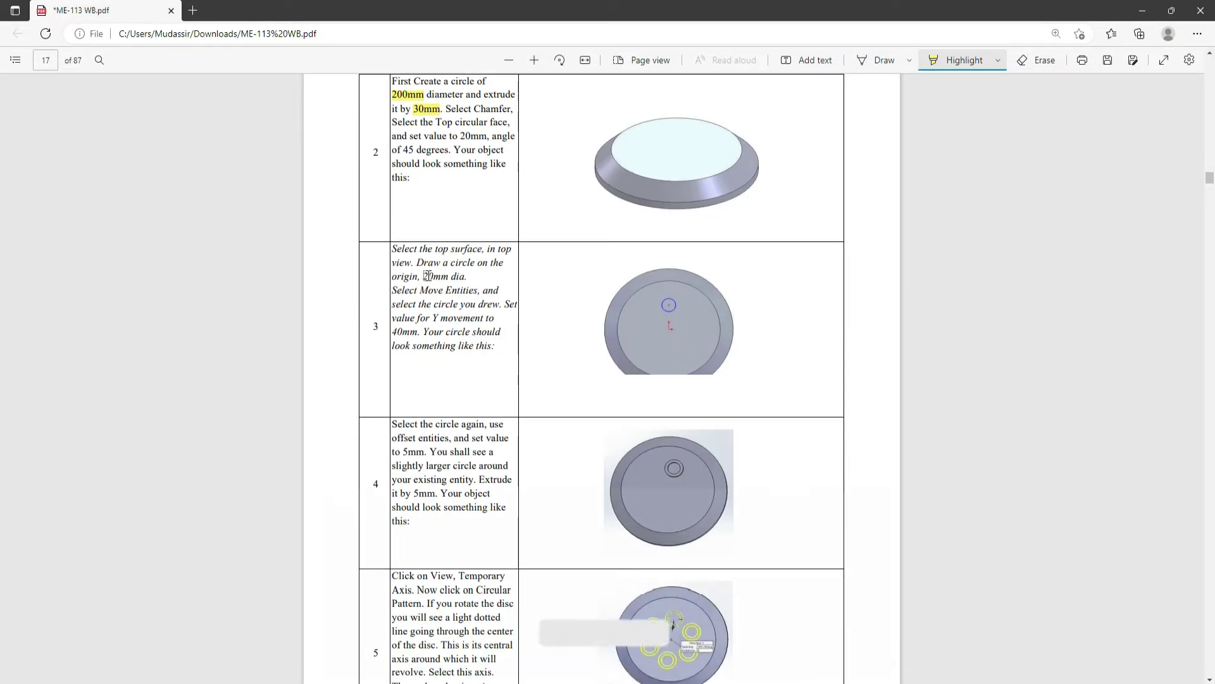
click(431, 272)
drag(431, 273, 457, 277)
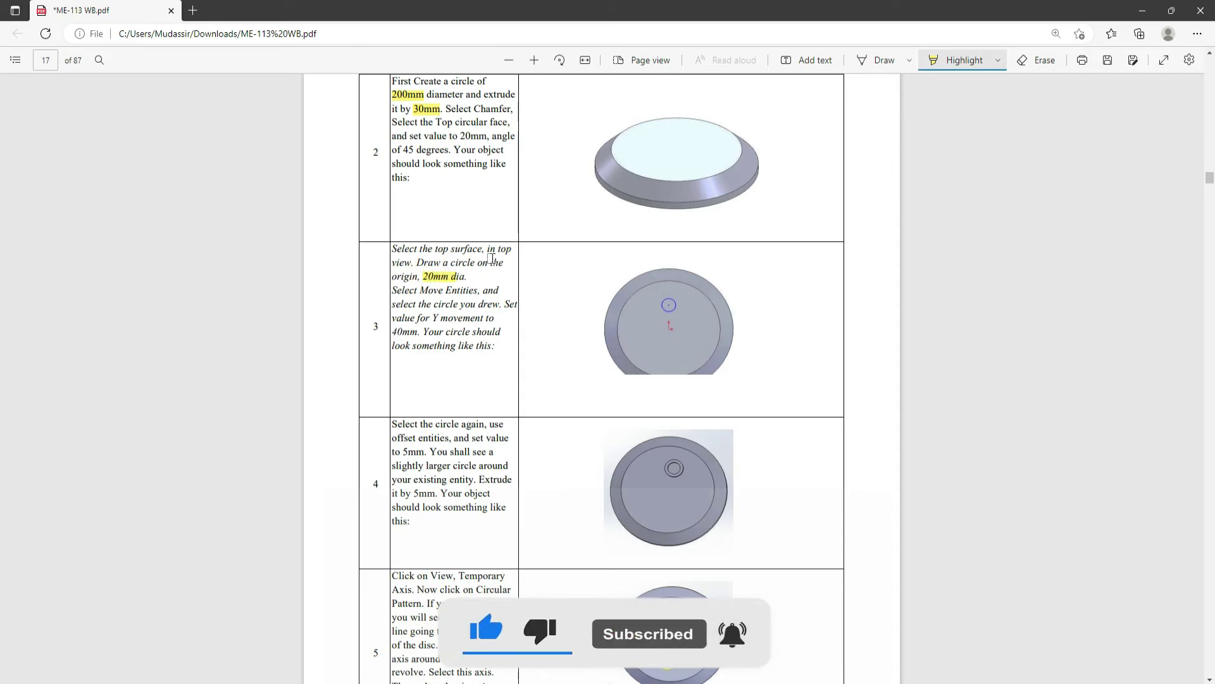
scroll(471, 244, up, 2)
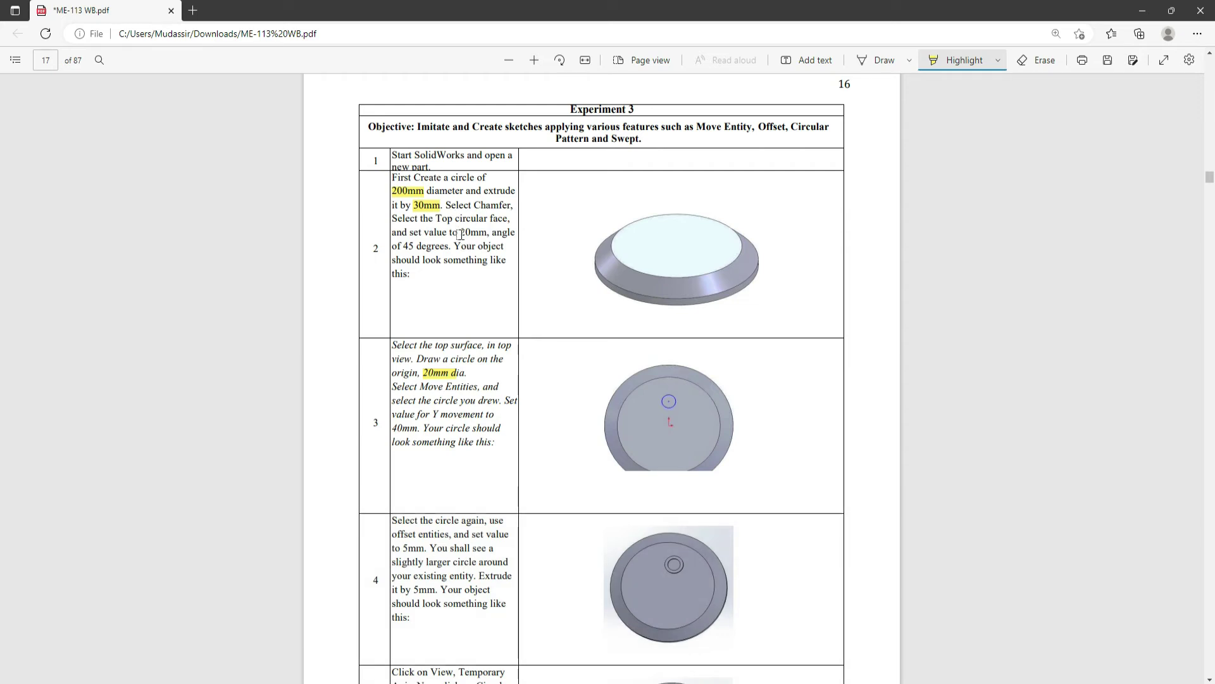
drag(460, 233, 488, 232)
key(alt+Tab)
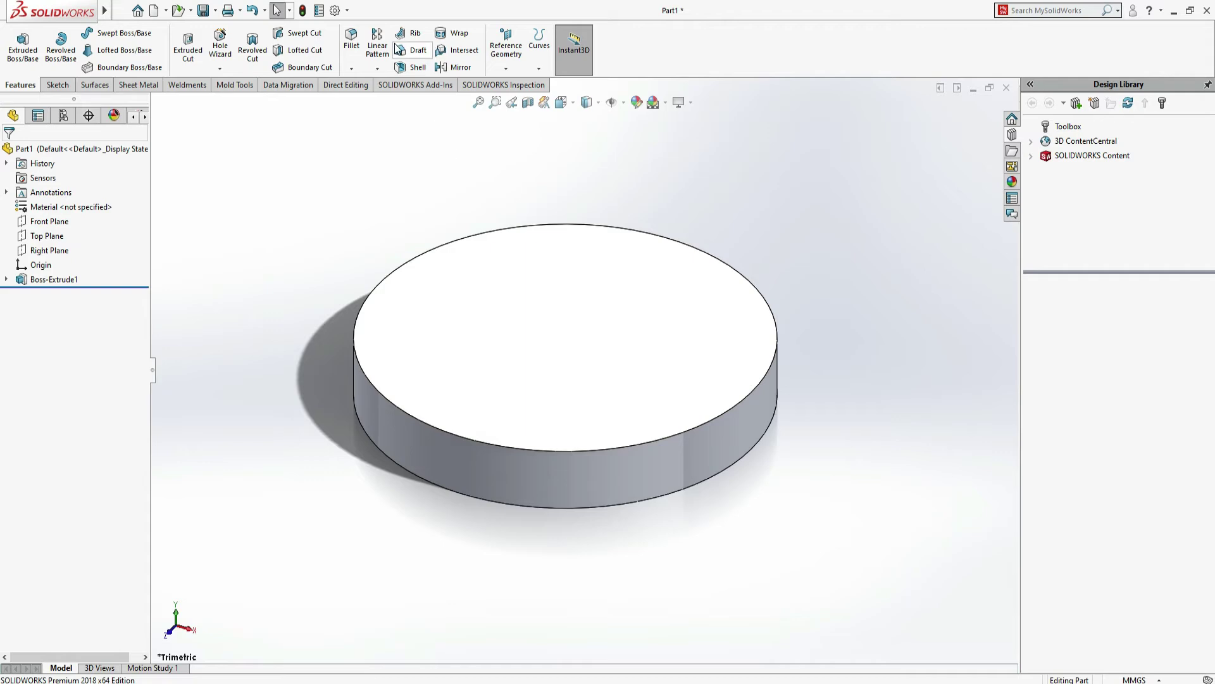
Chamfer the disc's top outer edge 20 mm at 45°, with only the edge selected.
click(352, 69)
click(377, 101)
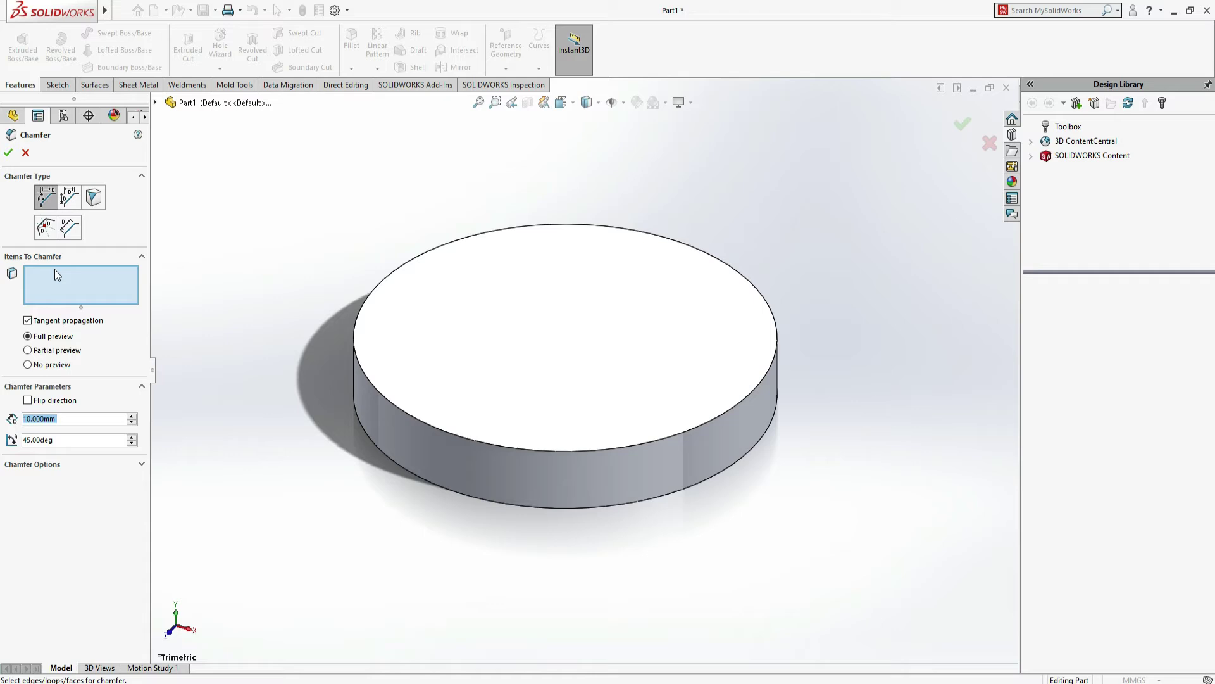
text(20)
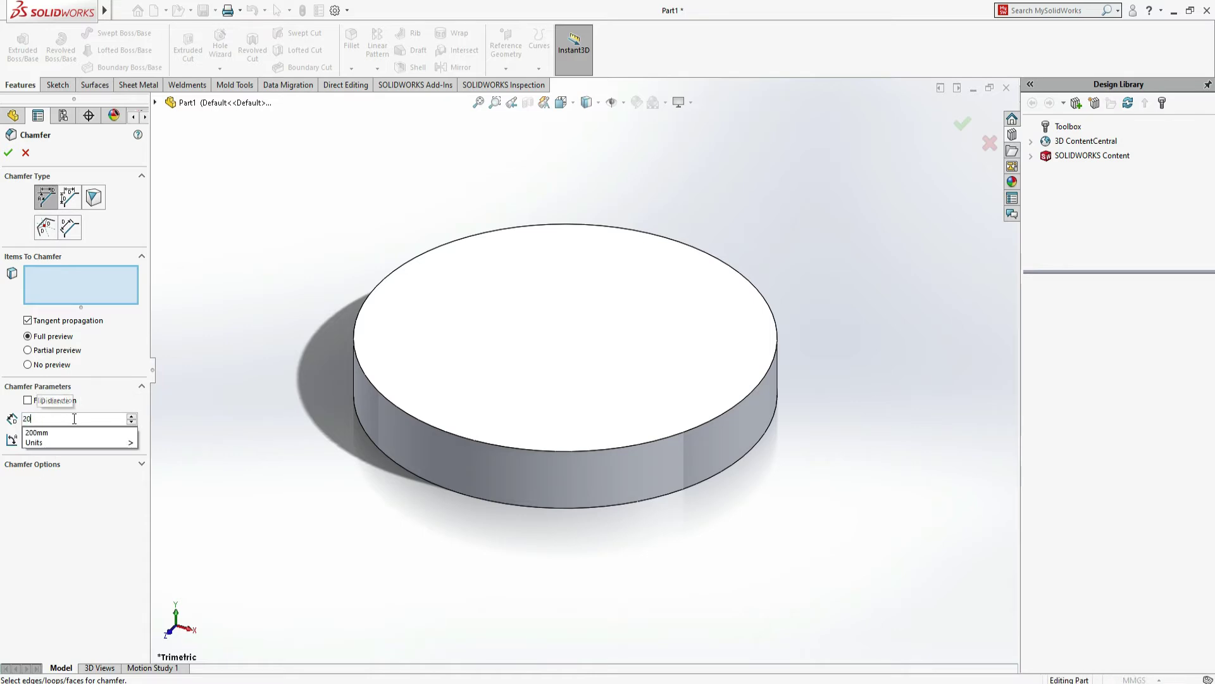
key(Return)
click(507, 366)
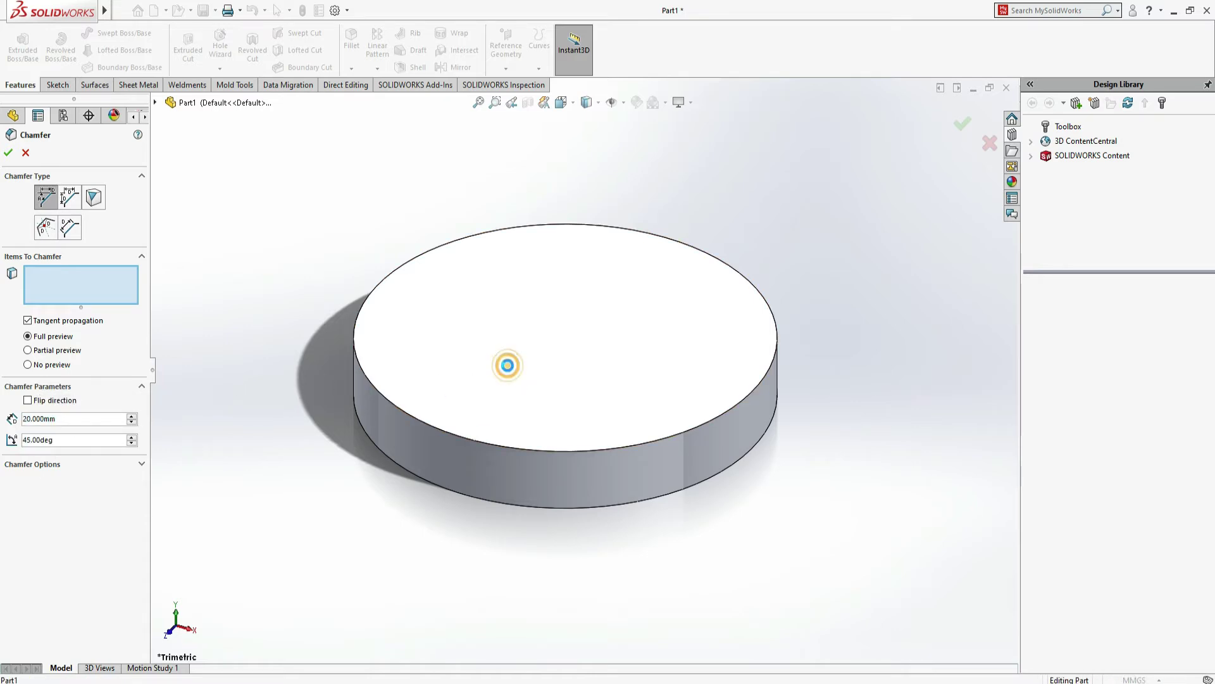
click(484, 444)
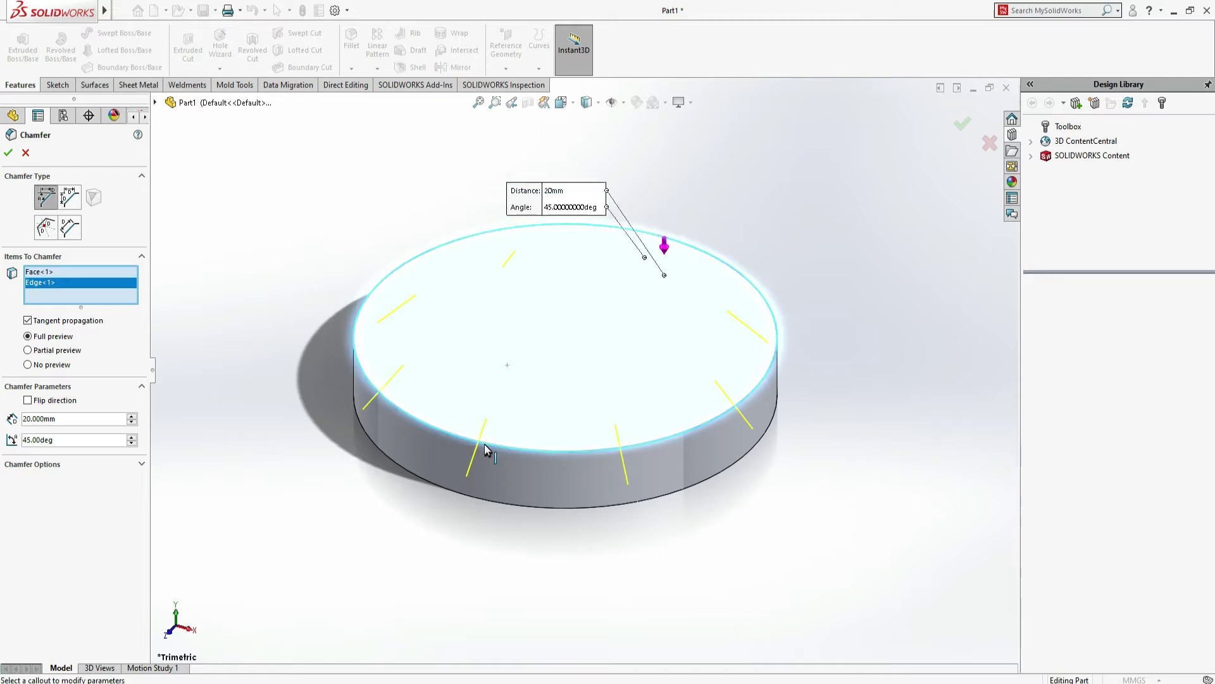
click(41, 273)
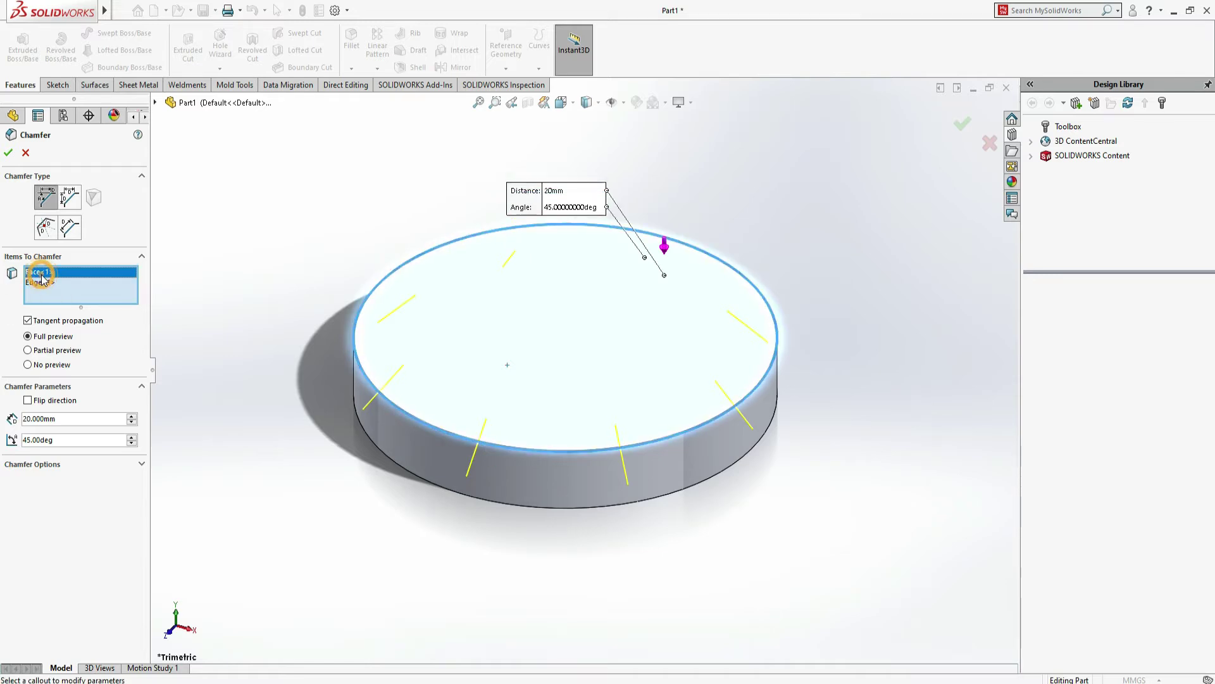
key(Delete)
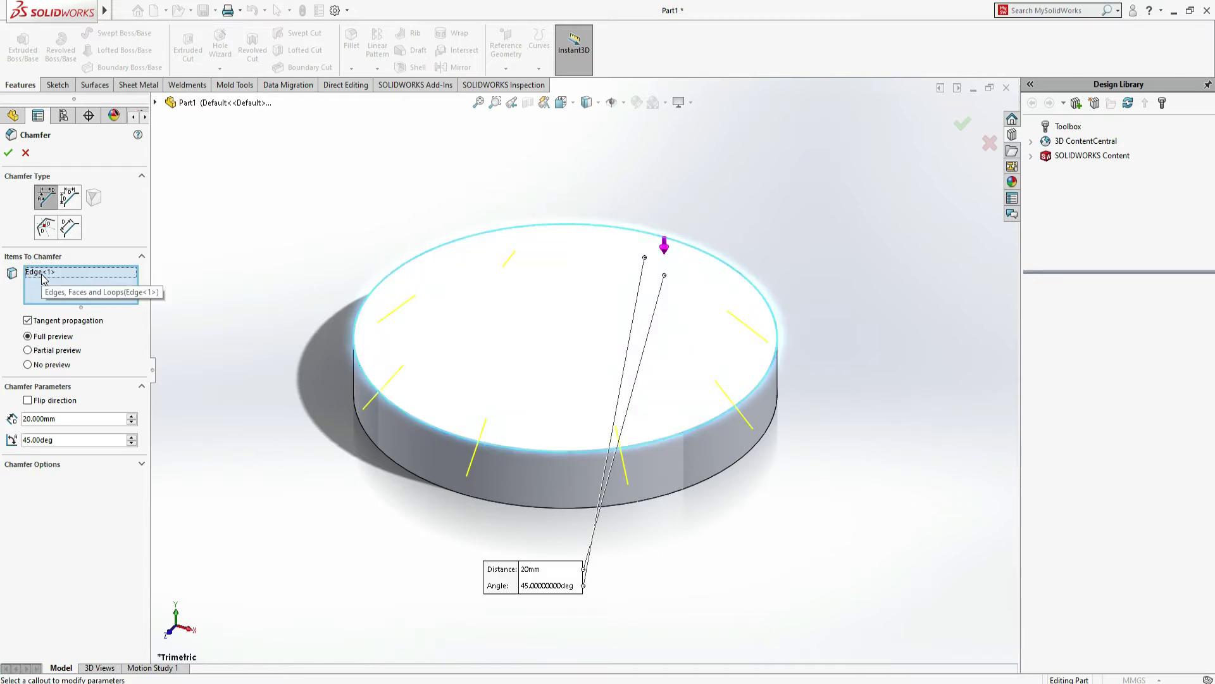
click(8, 153)
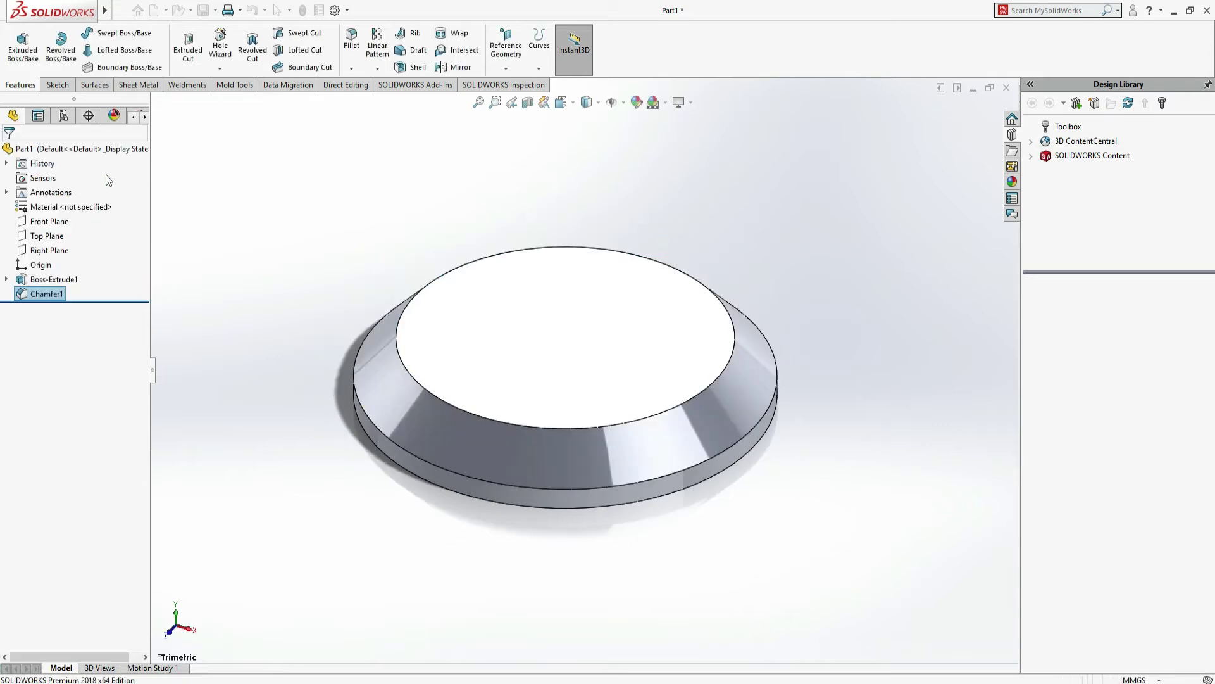
Highlight the 40mm Y movement value in the workbook's step 3.
key(alt+Tab)
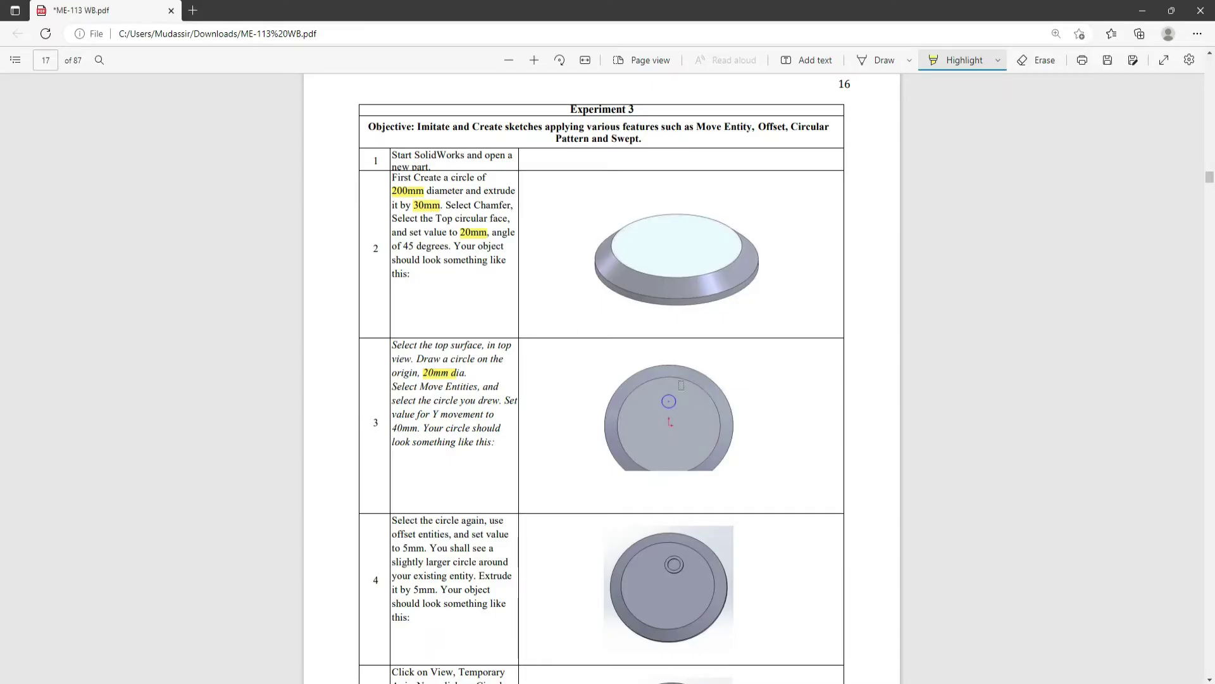
scroll(678, 388, down, 3)
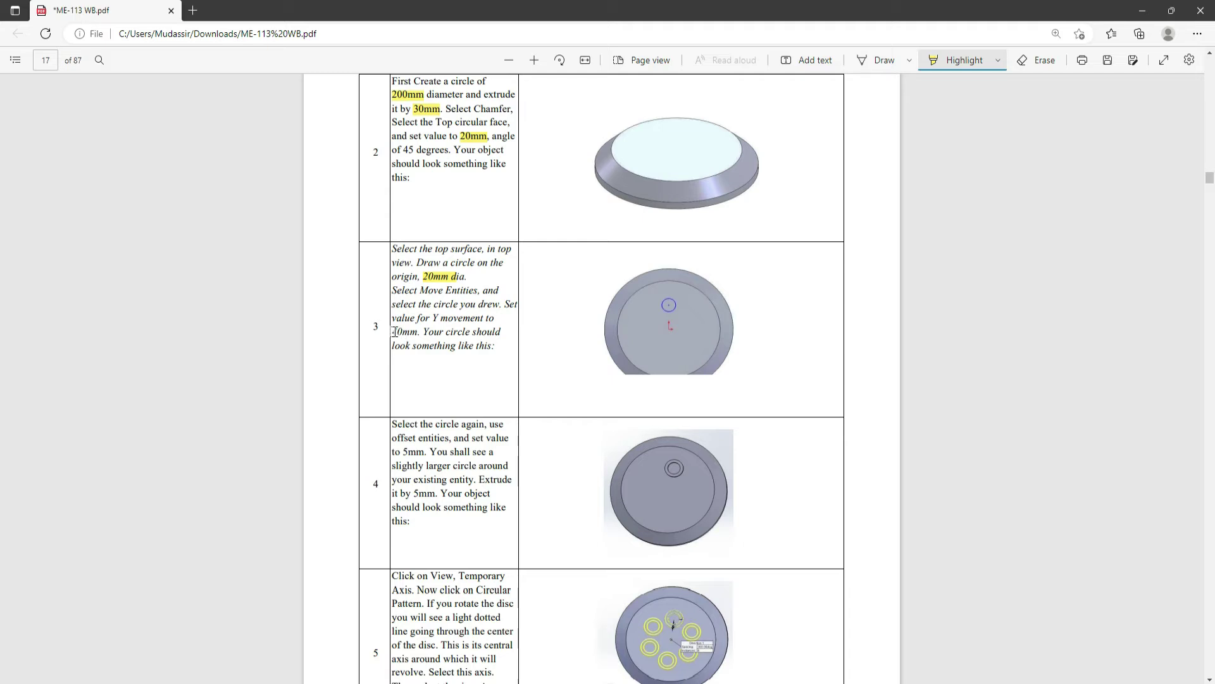
drag(393, 331, 440, 334)
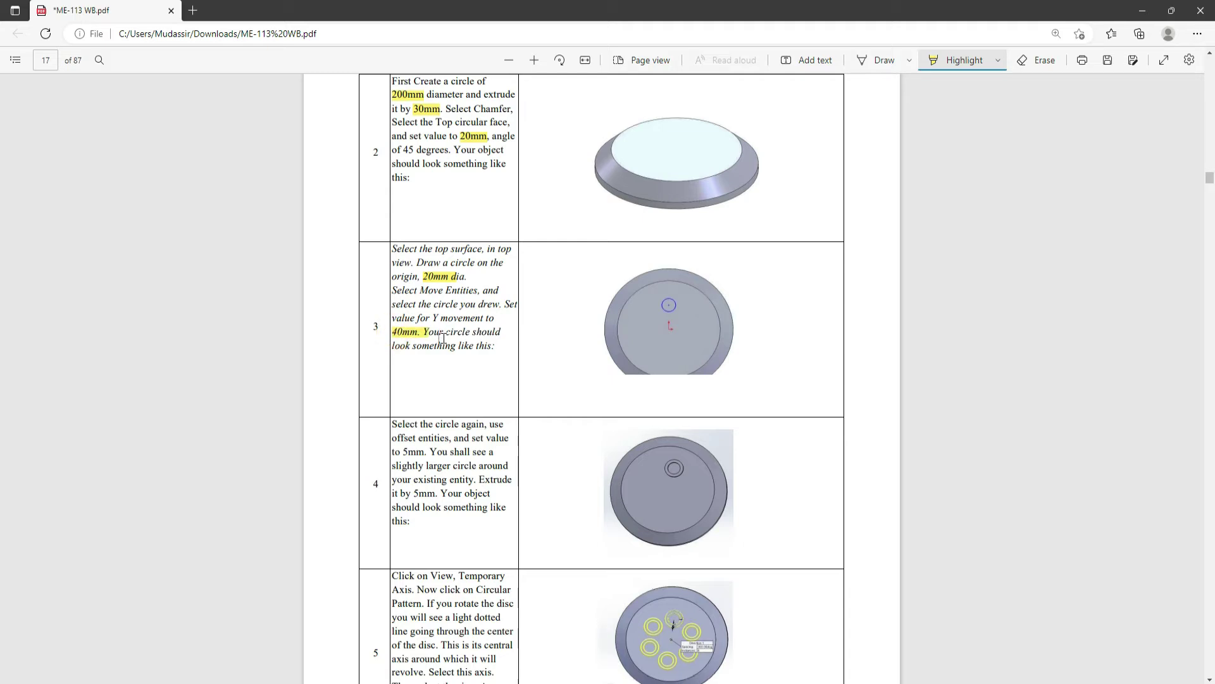
key(alt+Tab)
Start a new sketch on the disc's top face and view it face-on.
click(551, 376)
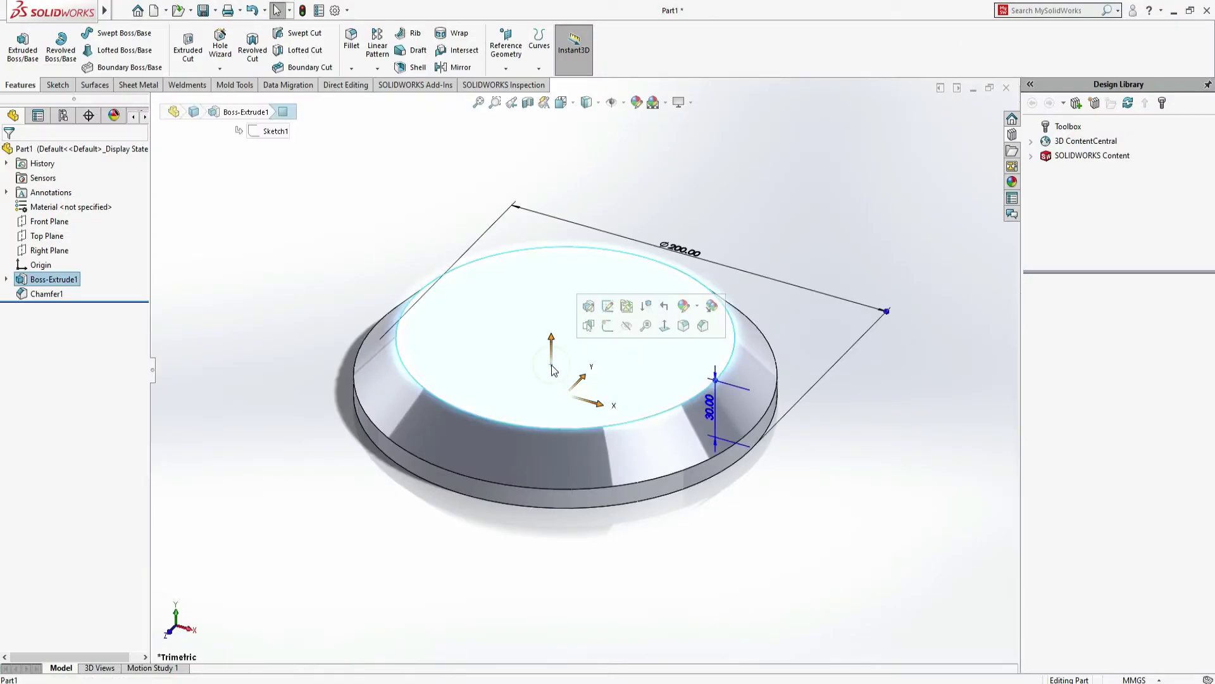
click(606, 326)
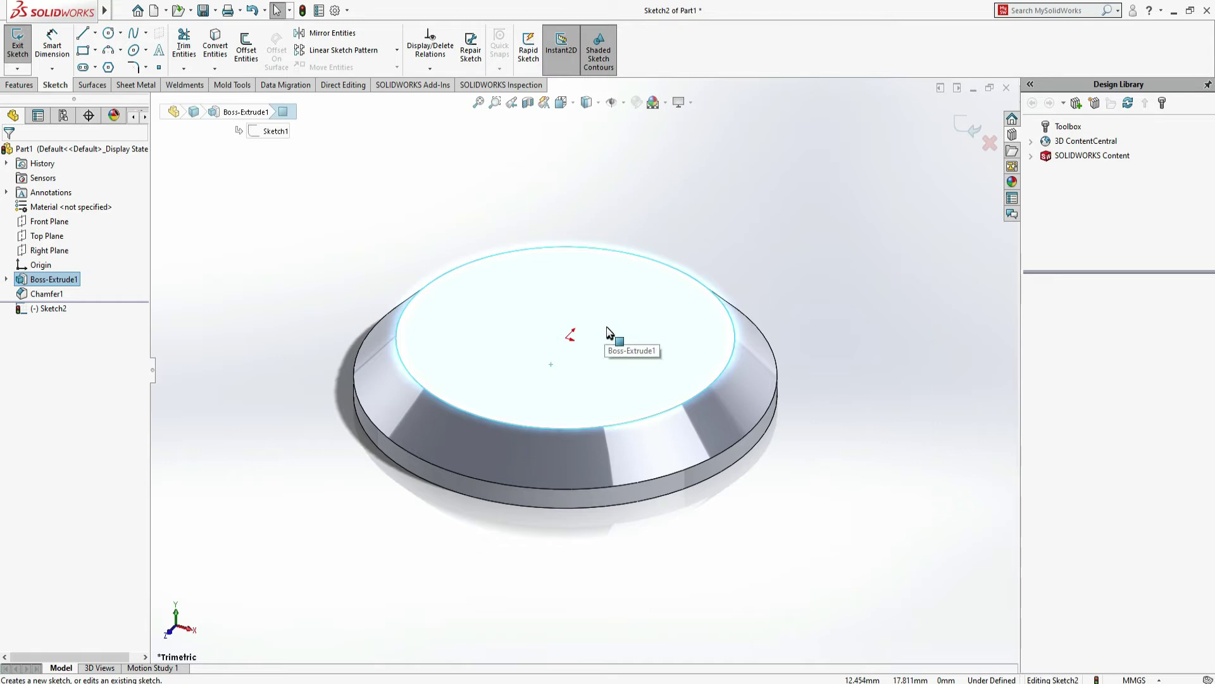
key(z)
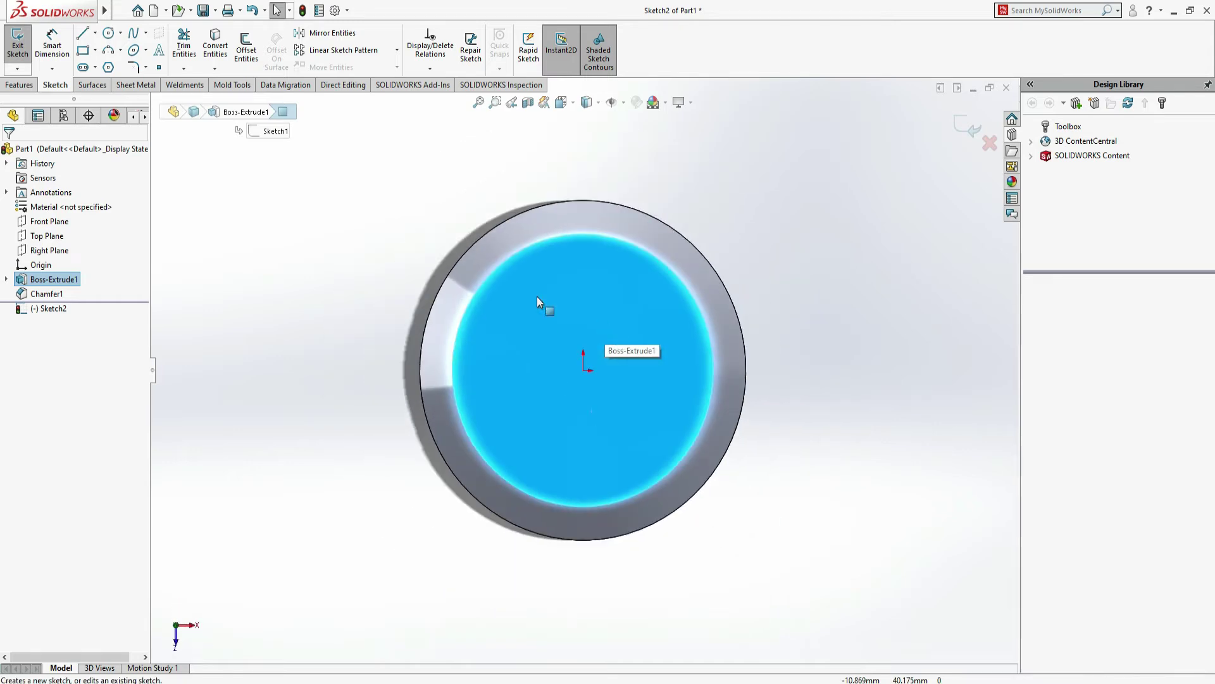
click(108, 32)
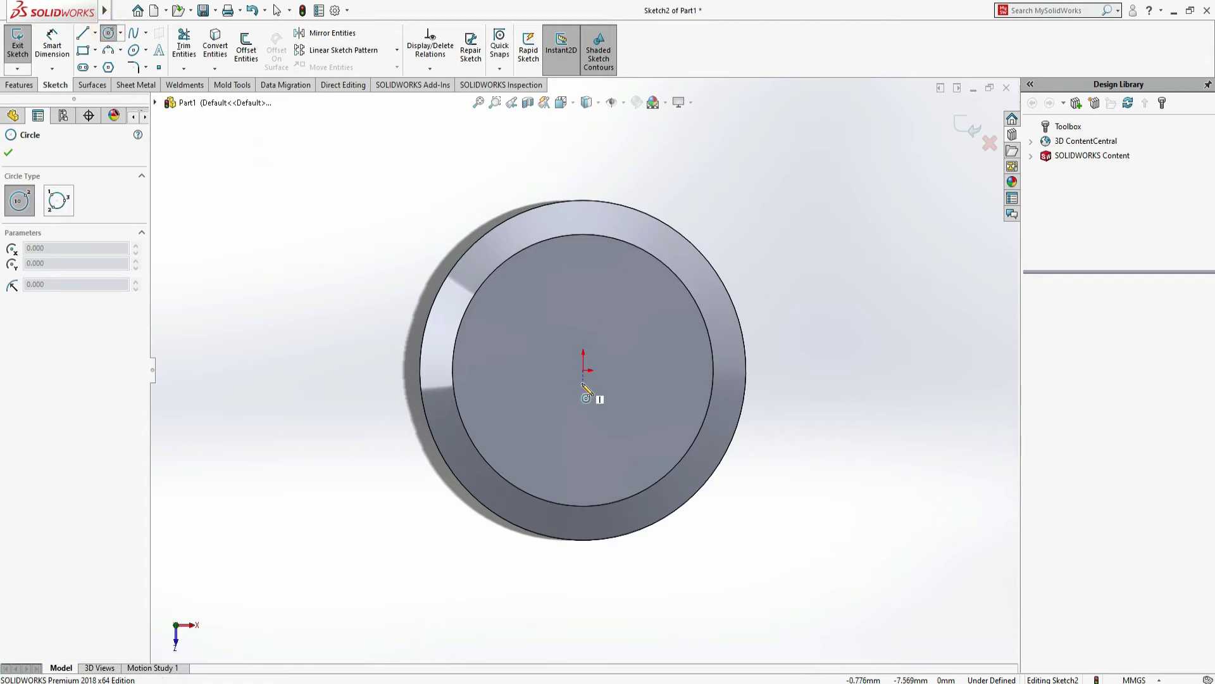
Draw a small circle above the origin and dimension it to Ø20 mm.
click(584, 282)
click(599, 291)
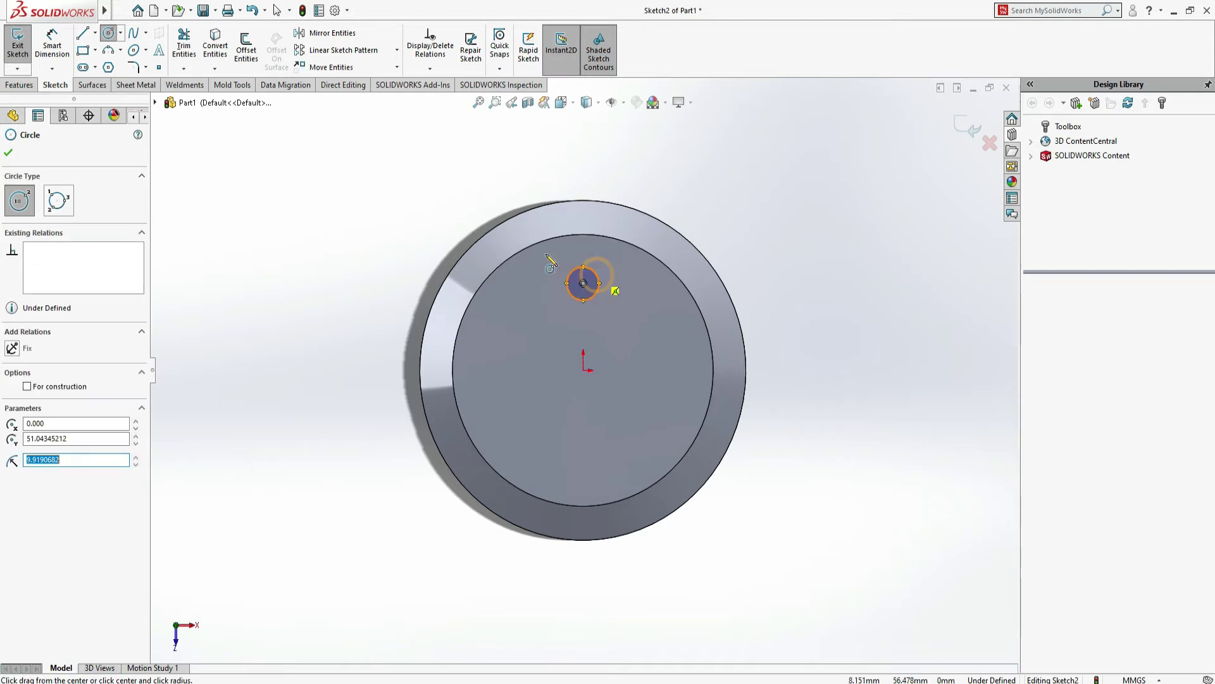
click(42, 43)
click(585, 268)
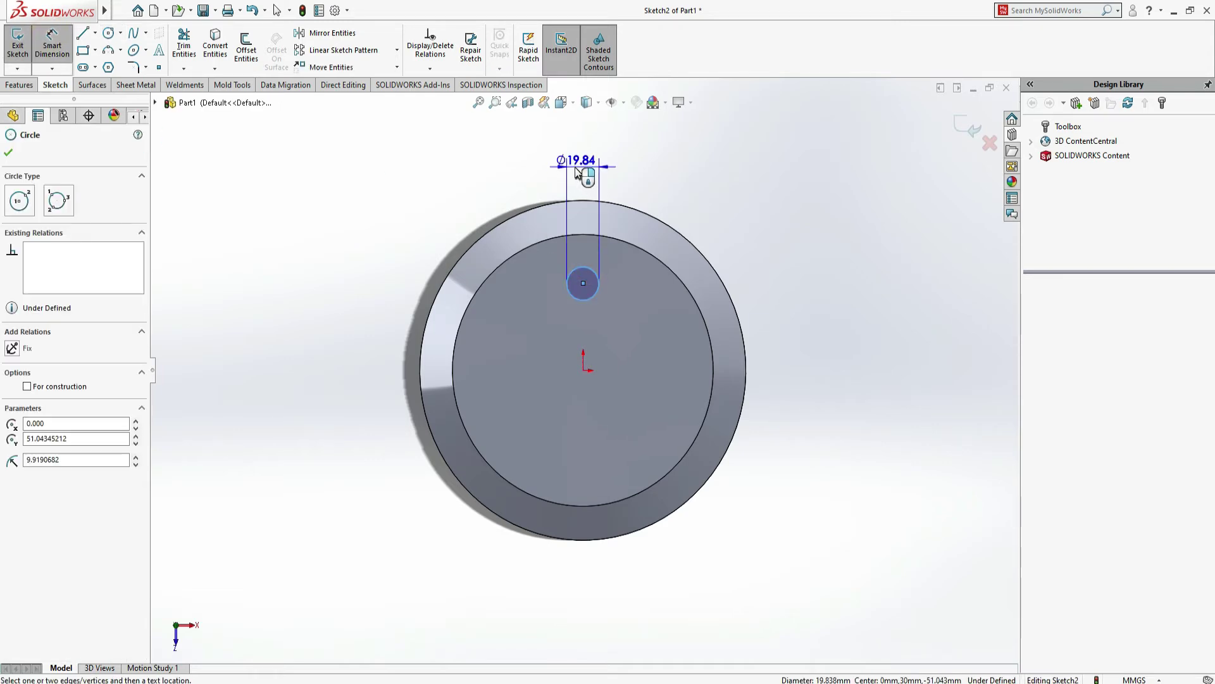
click(576, 170)
text(20)
key(Return)
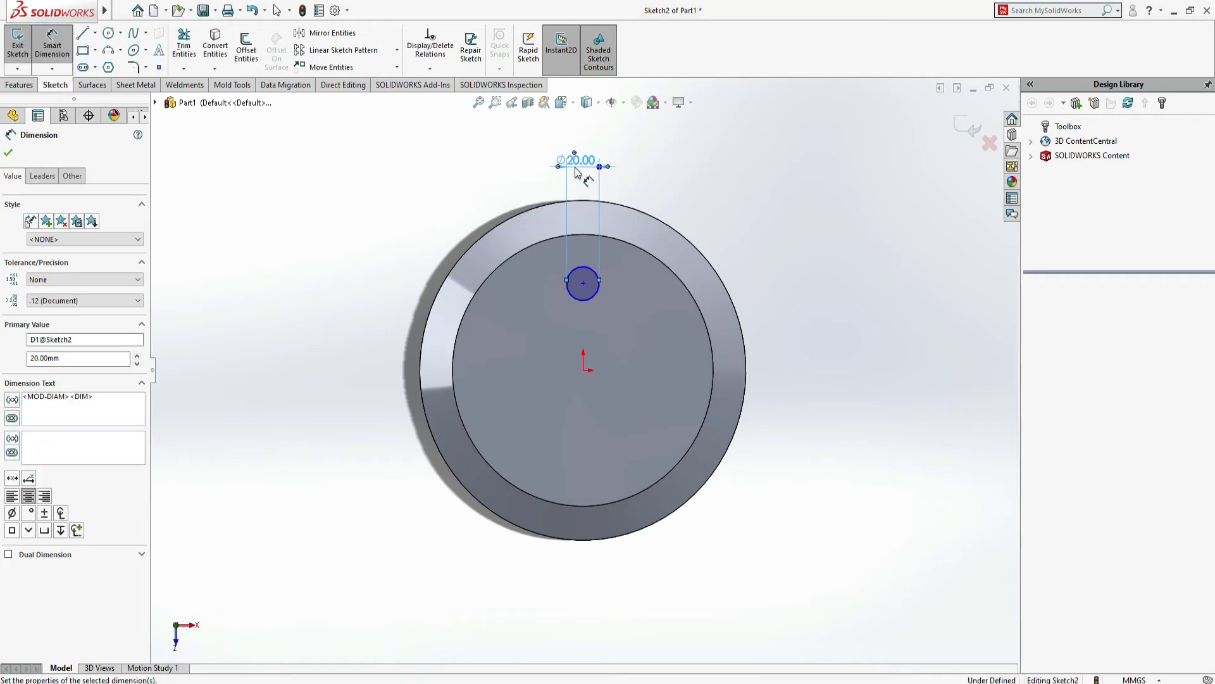
Dimension the small circle's centre 40 mm from the origin.
click(583, 283)
click(583, 370)
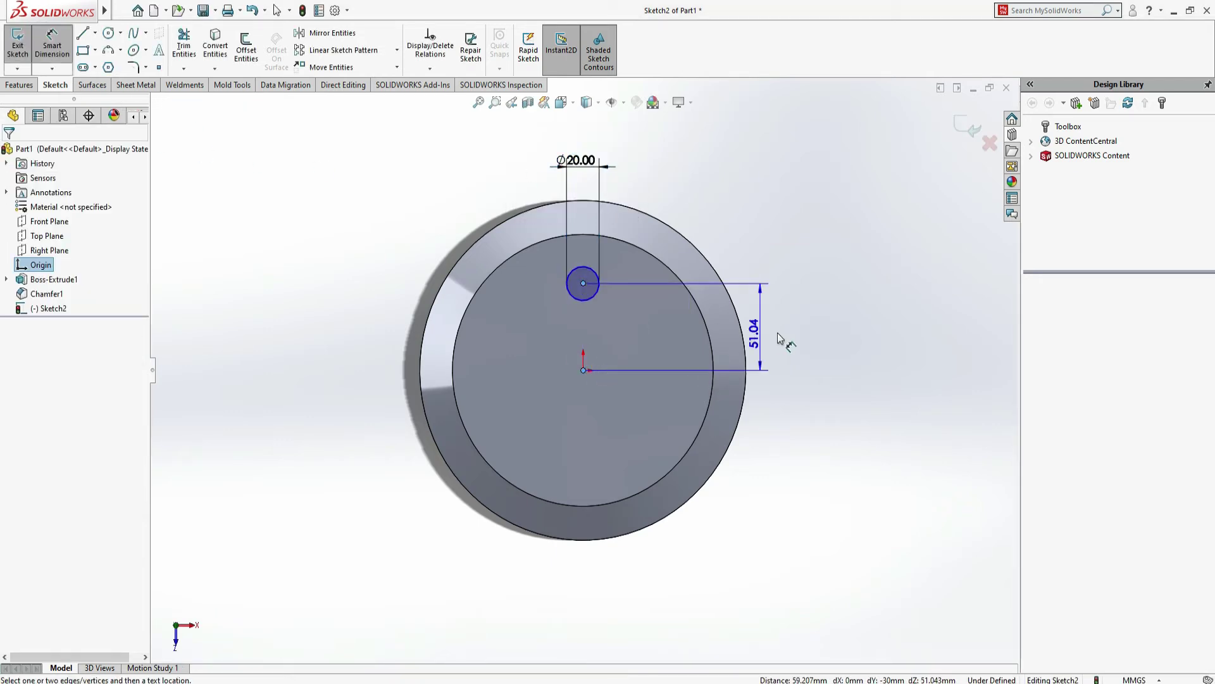
click(803, 333)
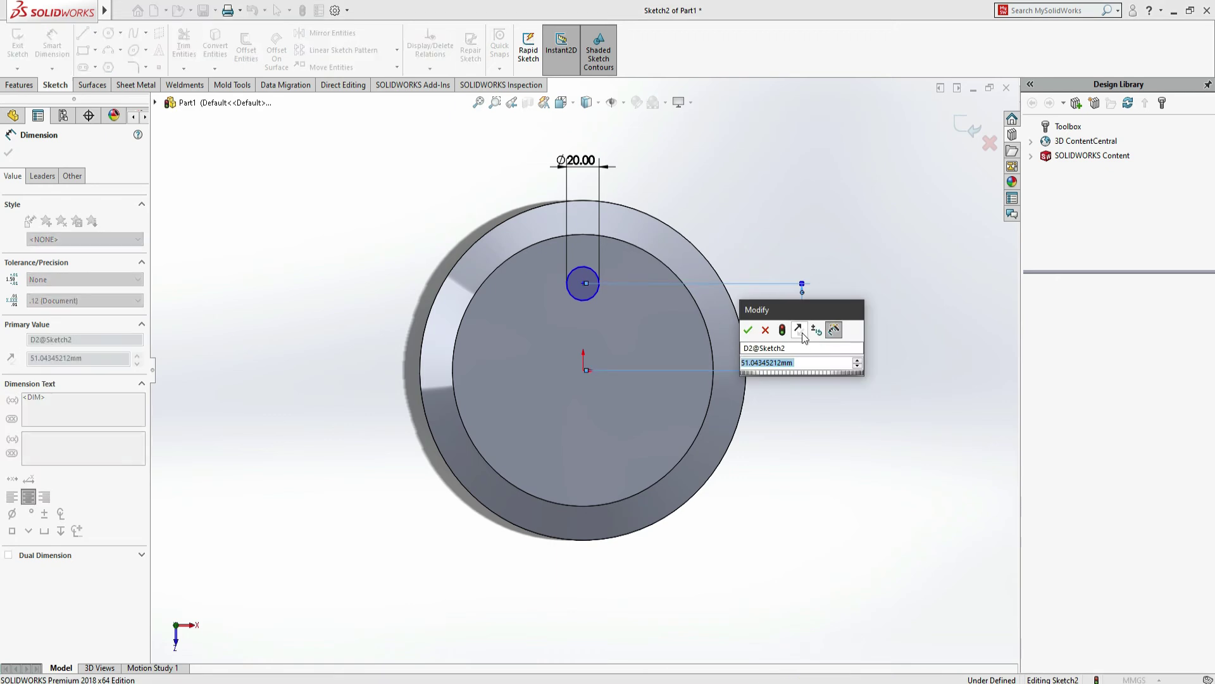
text(40)
key(Return)
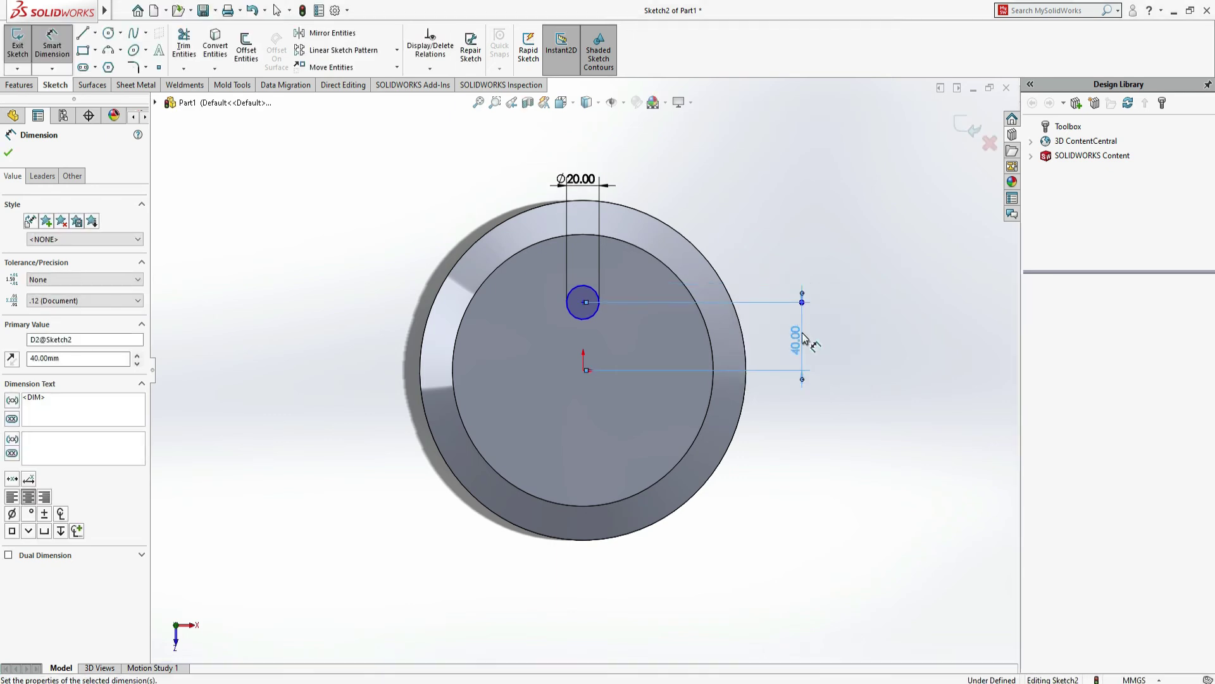
key(alt+Tab)
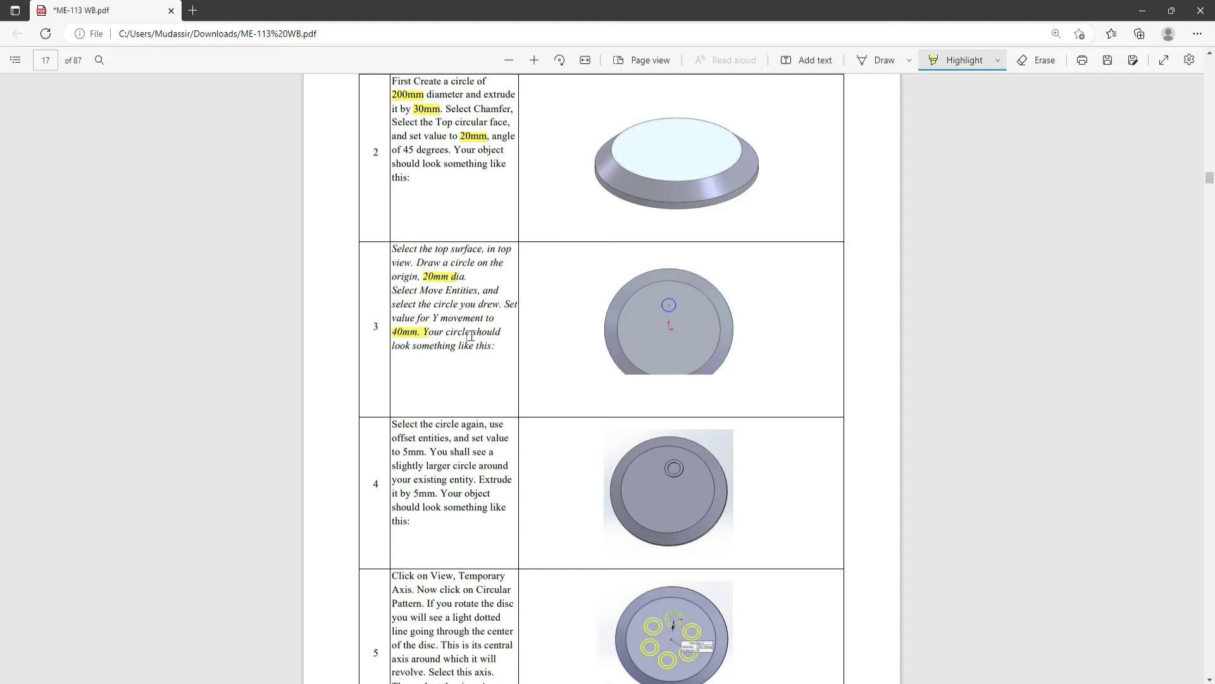
Highlight the '5mm' offset value in step 4 of the workbook PDF, then return to SOLIDWORKS.
scroll(473, 352, down, 3)
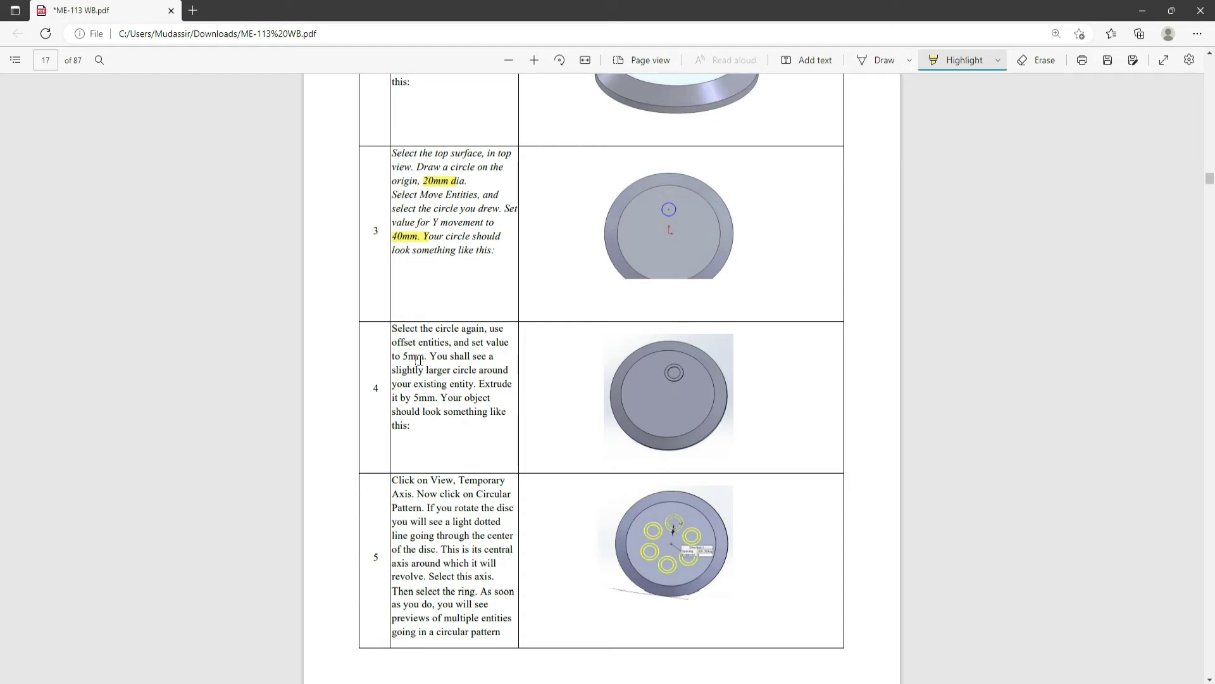
drag(425, 356, 401, 357)
key(alt+Tab)
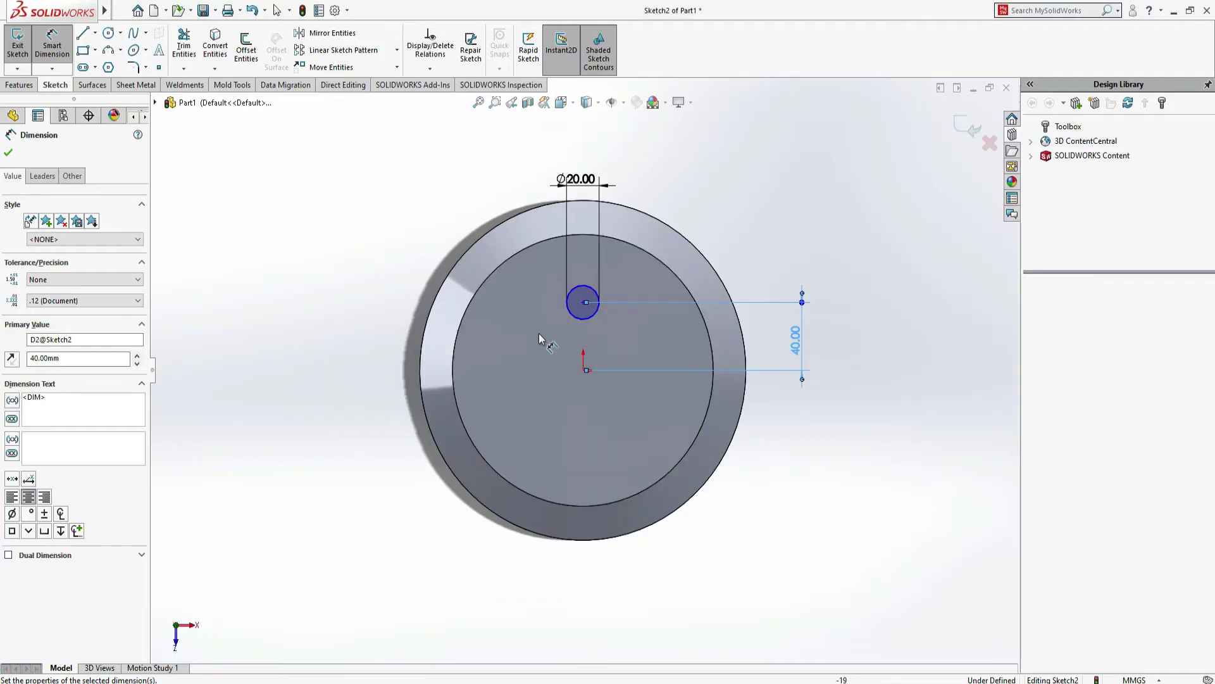
Offset the 20 mm circle by 5 mm with Offset Entities.
click(234, 175)
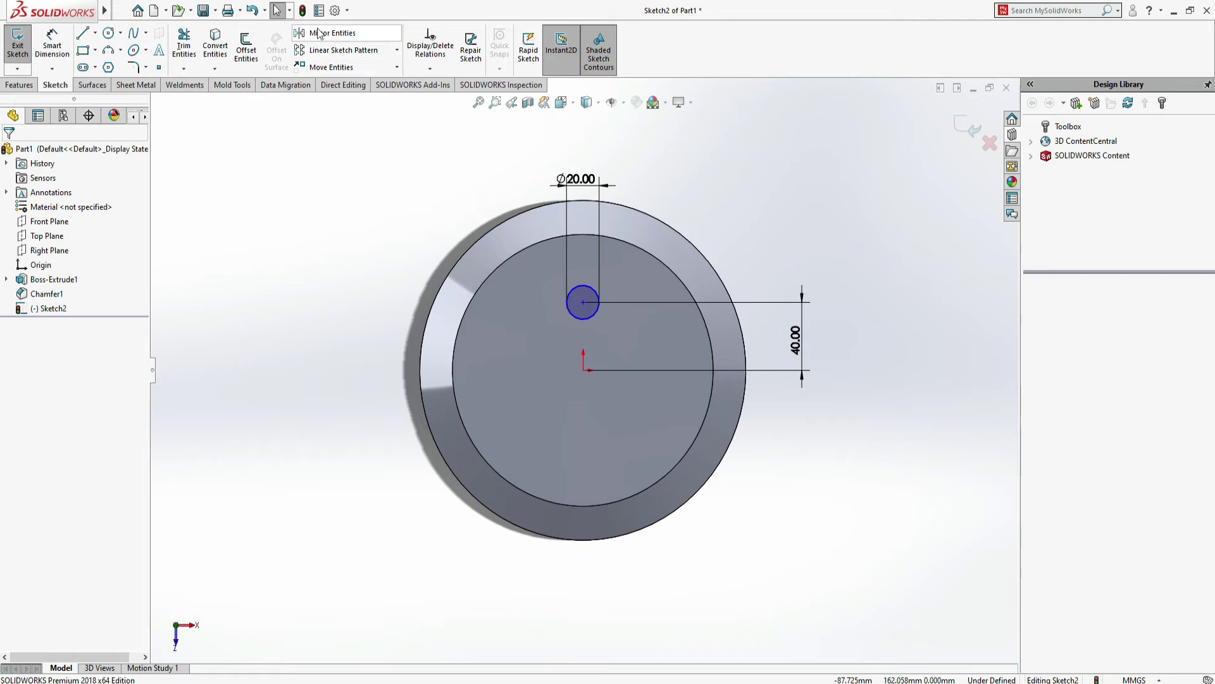
click(246, 48)
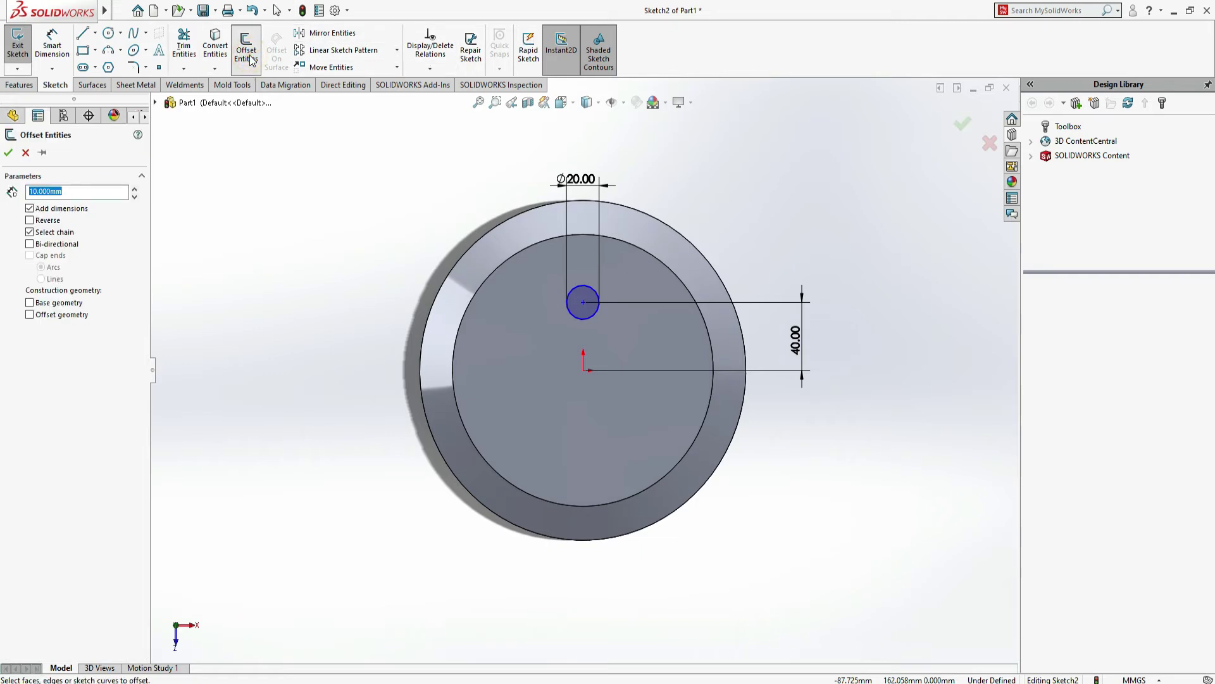
click(594, 315)
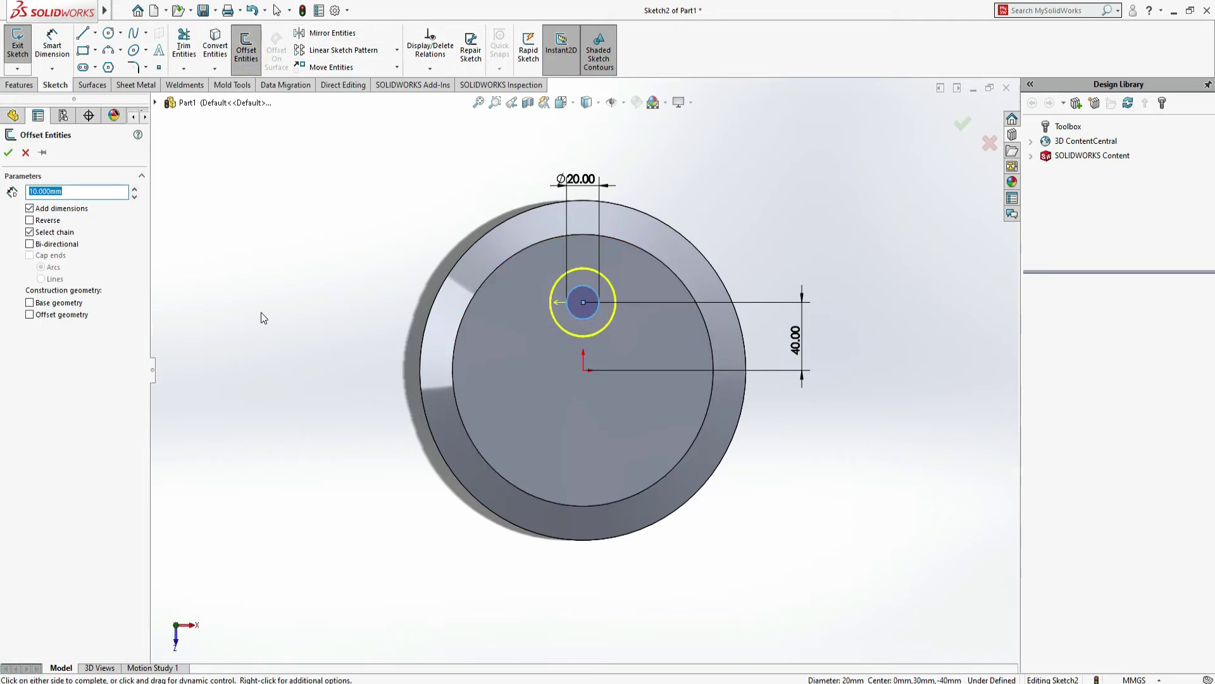
text(5)
key(Return)
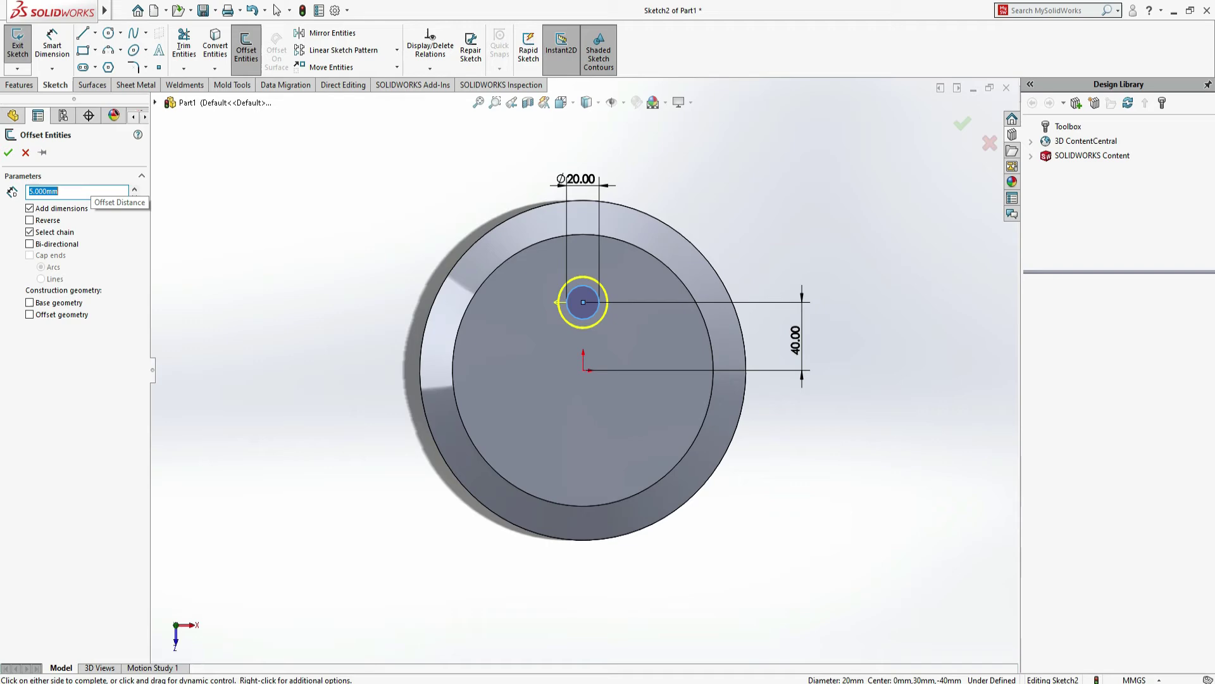
Highlight 'larger circle around' in the workbook's step 4, then return to SOLIDWORKS.
key(alt+Tab)
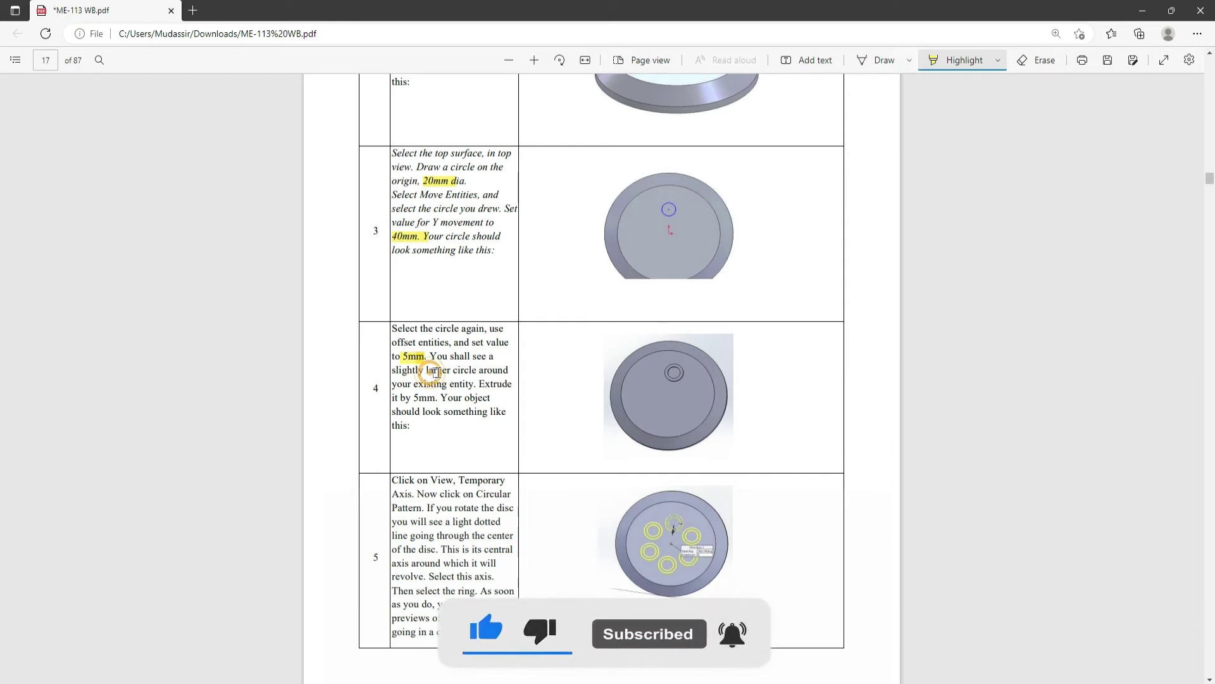
drag(426, 372, 506, 373)
key(alt+Tab)
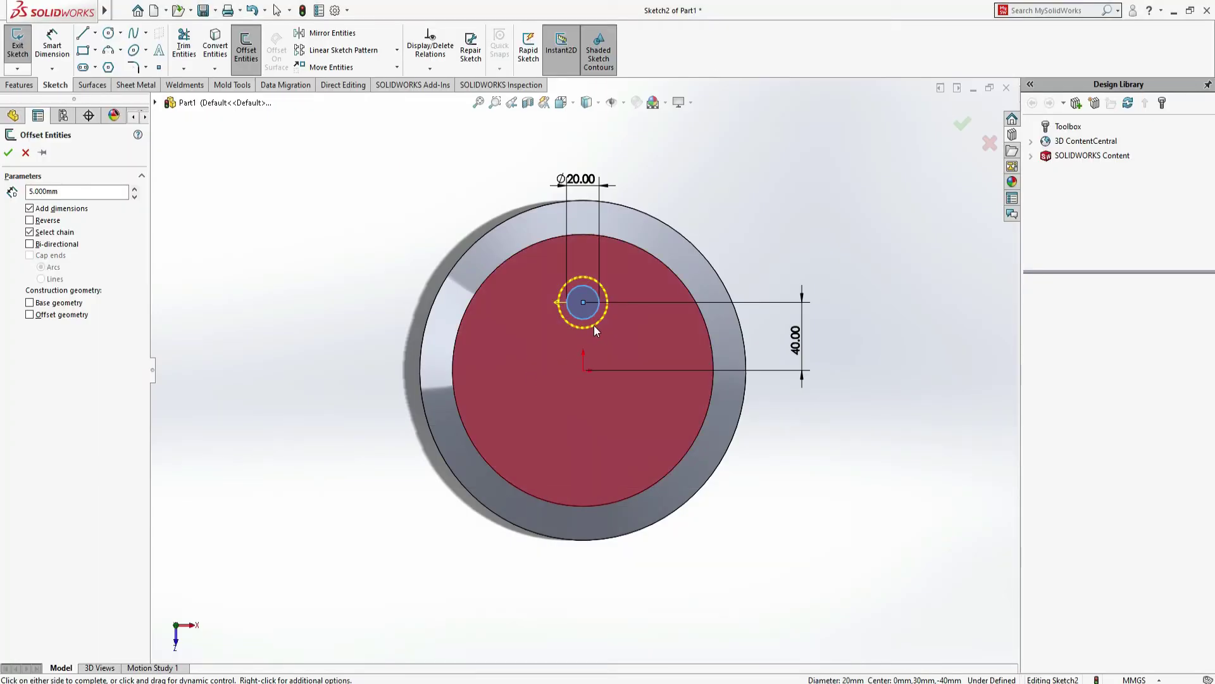
Toggle Reverse on and off, keeping the offset outside, and accept the 5 mm offset circle.
click(30, 220)
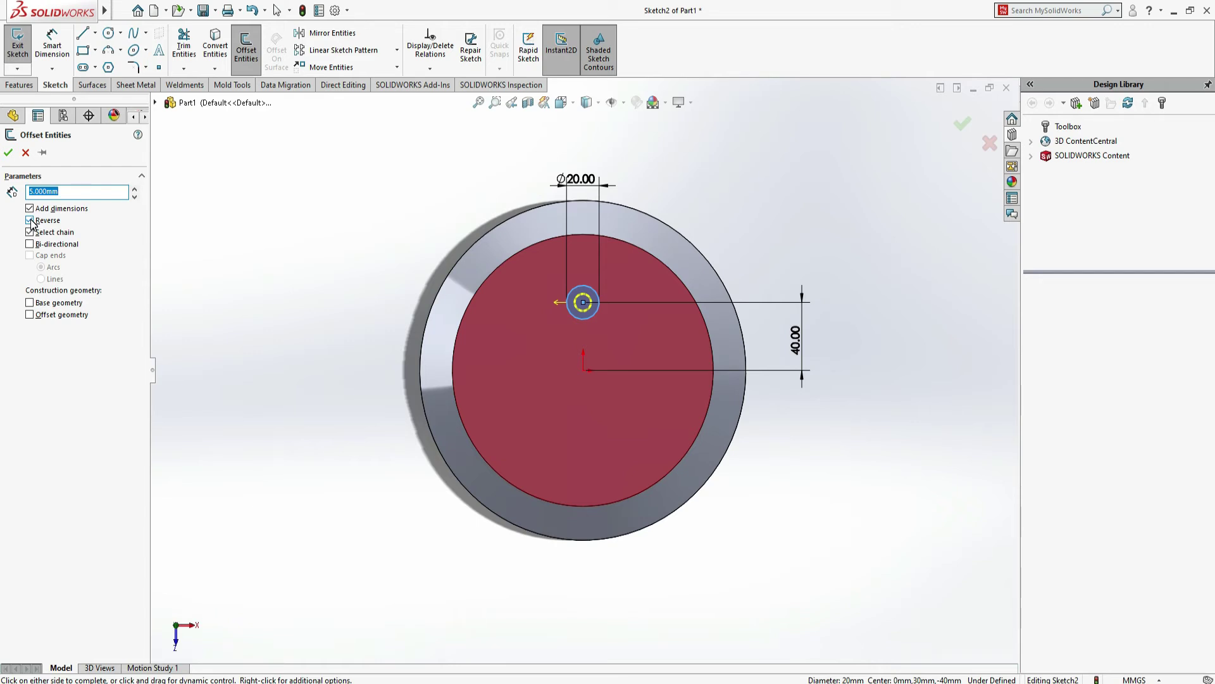
click(30, 221)
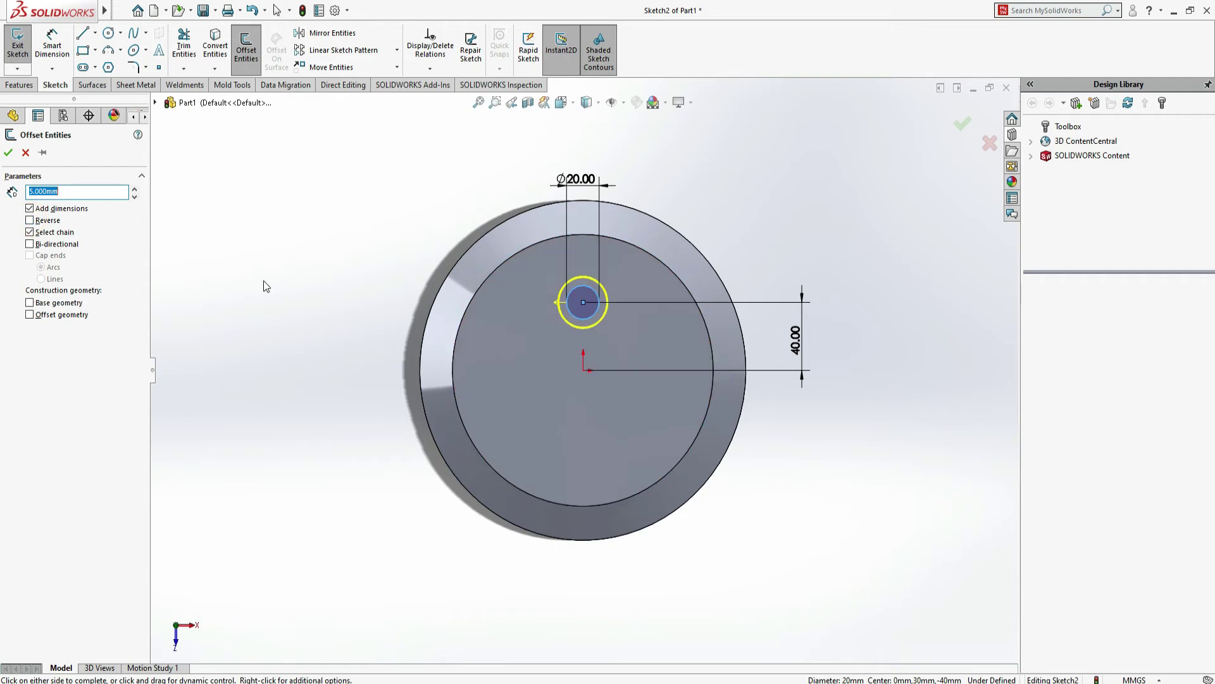
click(8, 153)
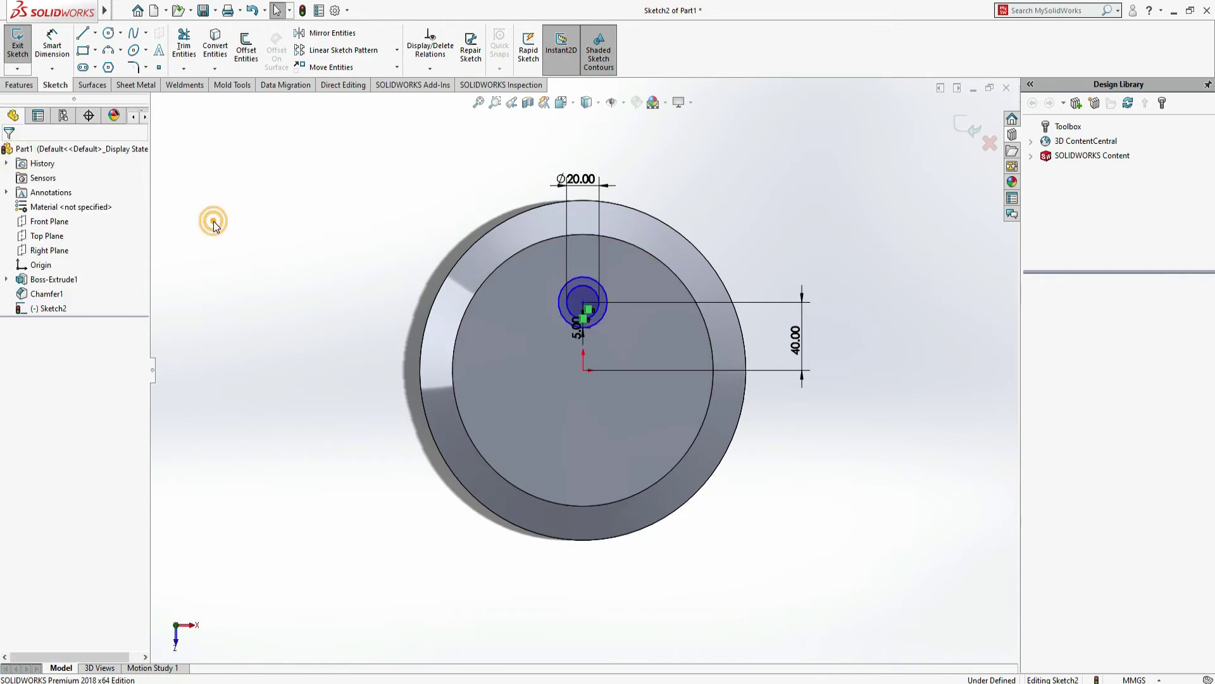
Glance at the workbook, then open and dismiss the sketch pattern flyout without choosing one.
key(alt+Tab)
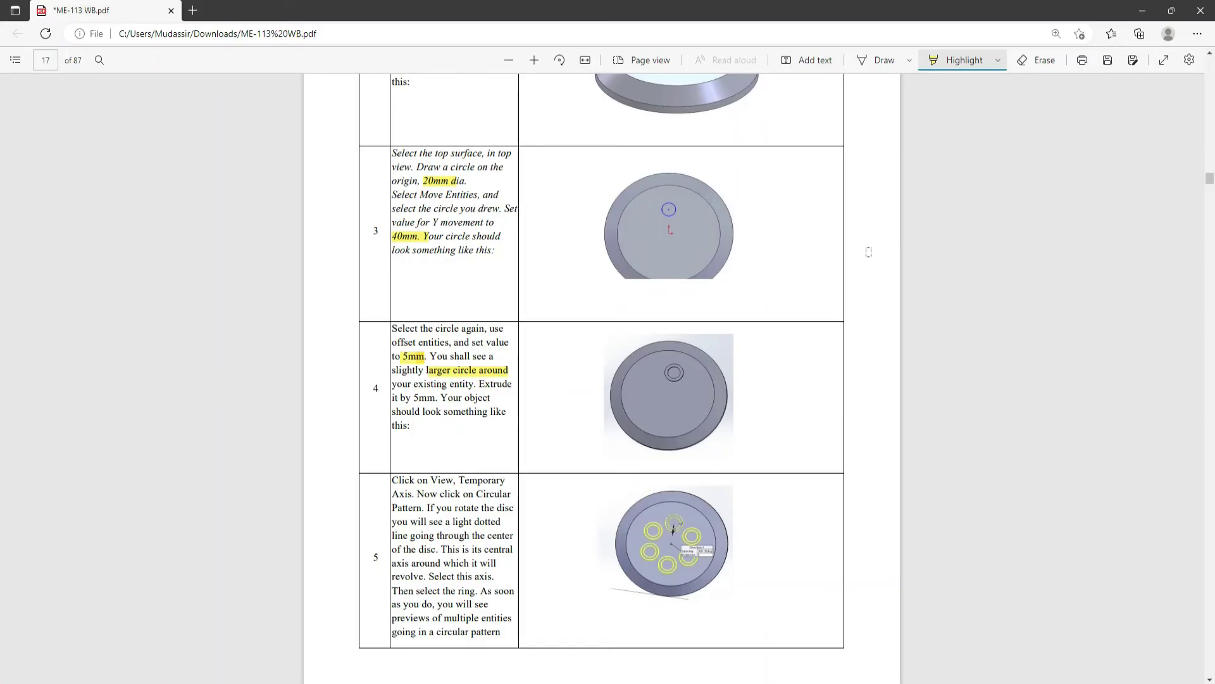
key(alt+Tab)
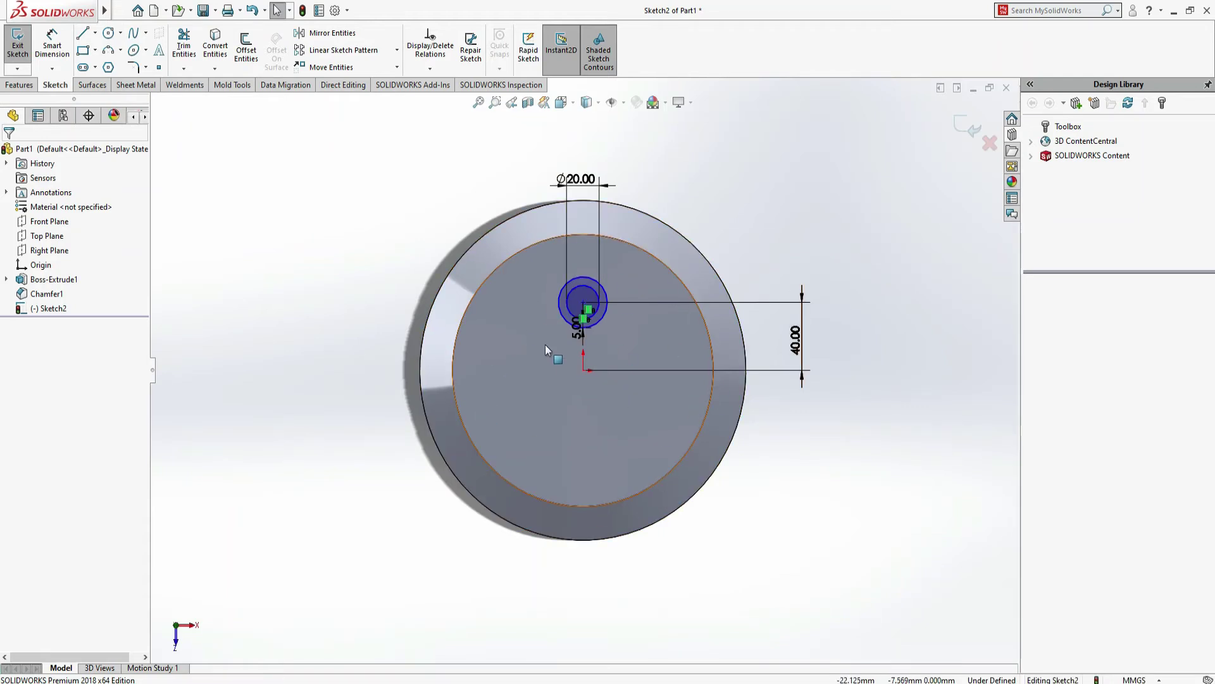
click(398, 51)
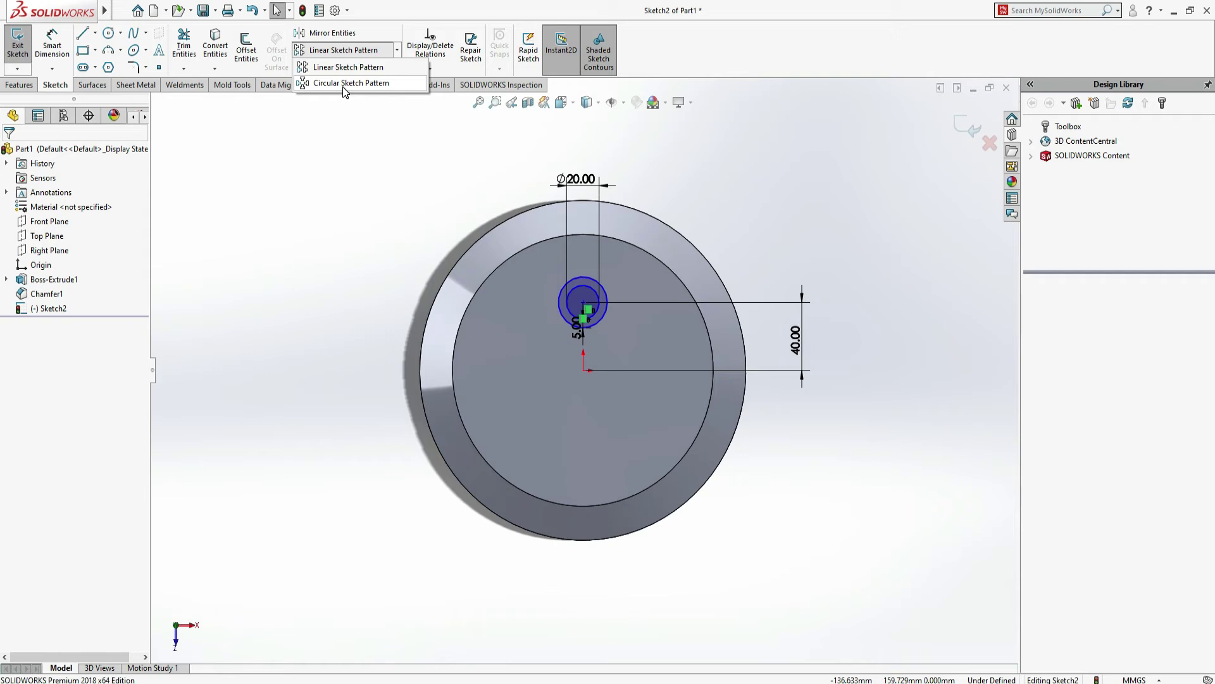
click(272, 412)
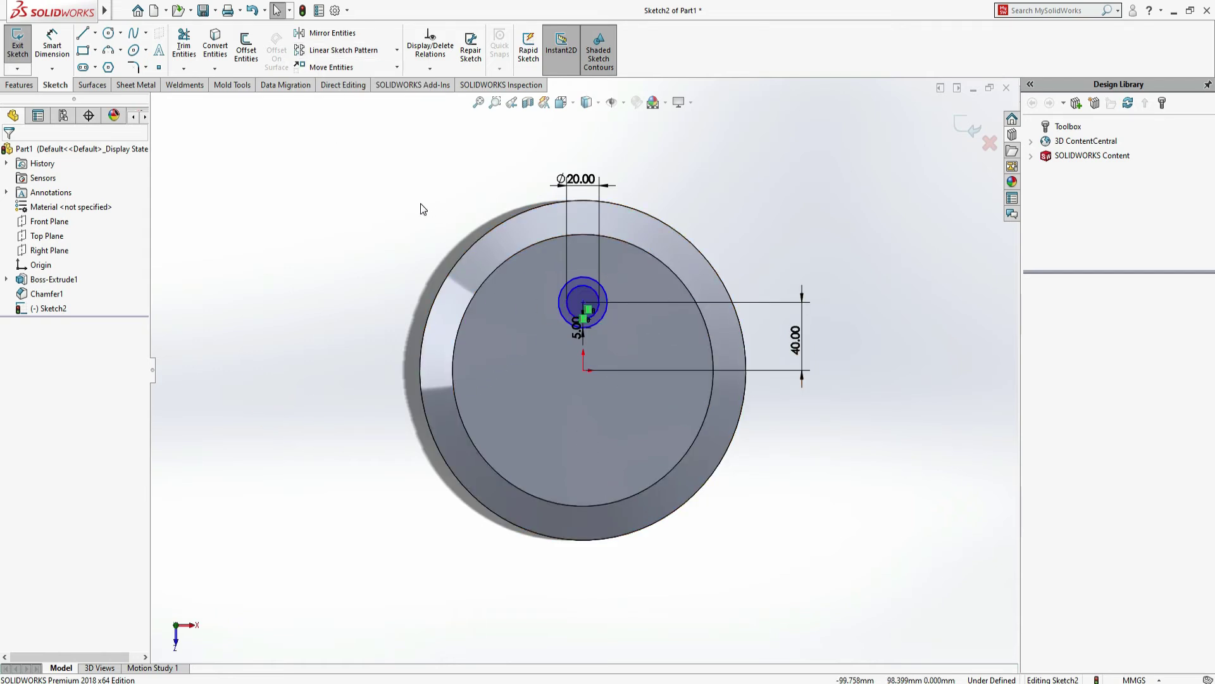
Scroll the workbook and highlight '5mm' in step 4's 'Extrude it by 5mm'.
key(alt+Tab)
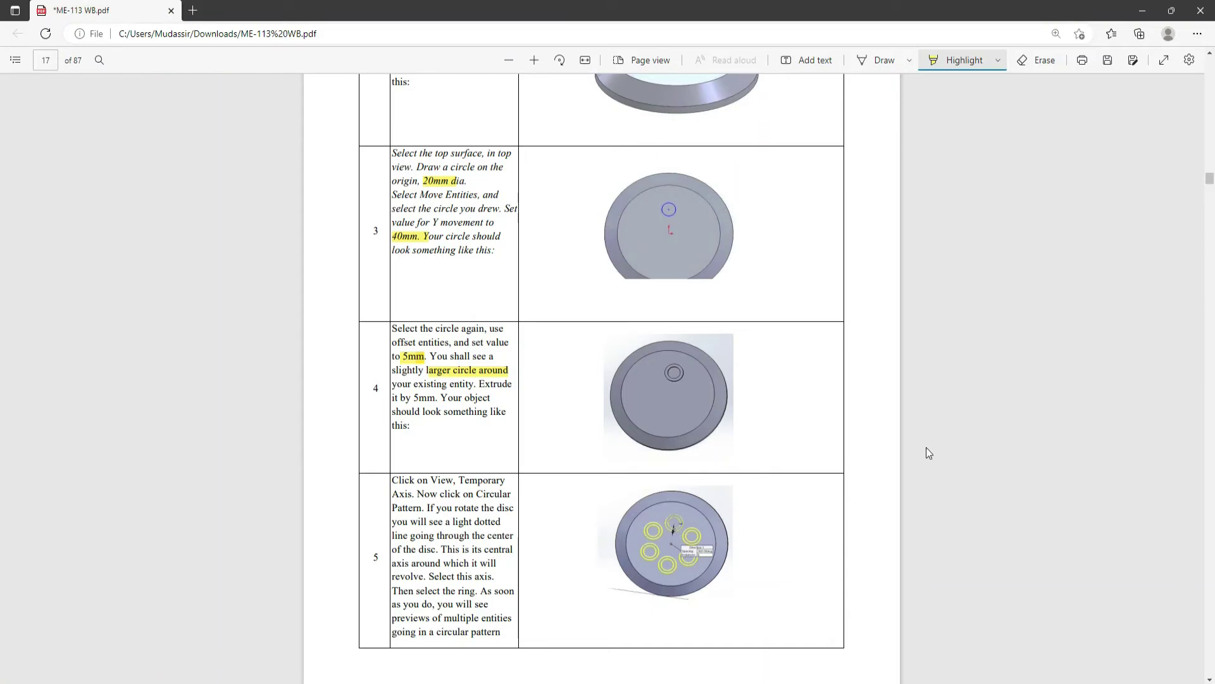
scroll(928, 453, down, 2)
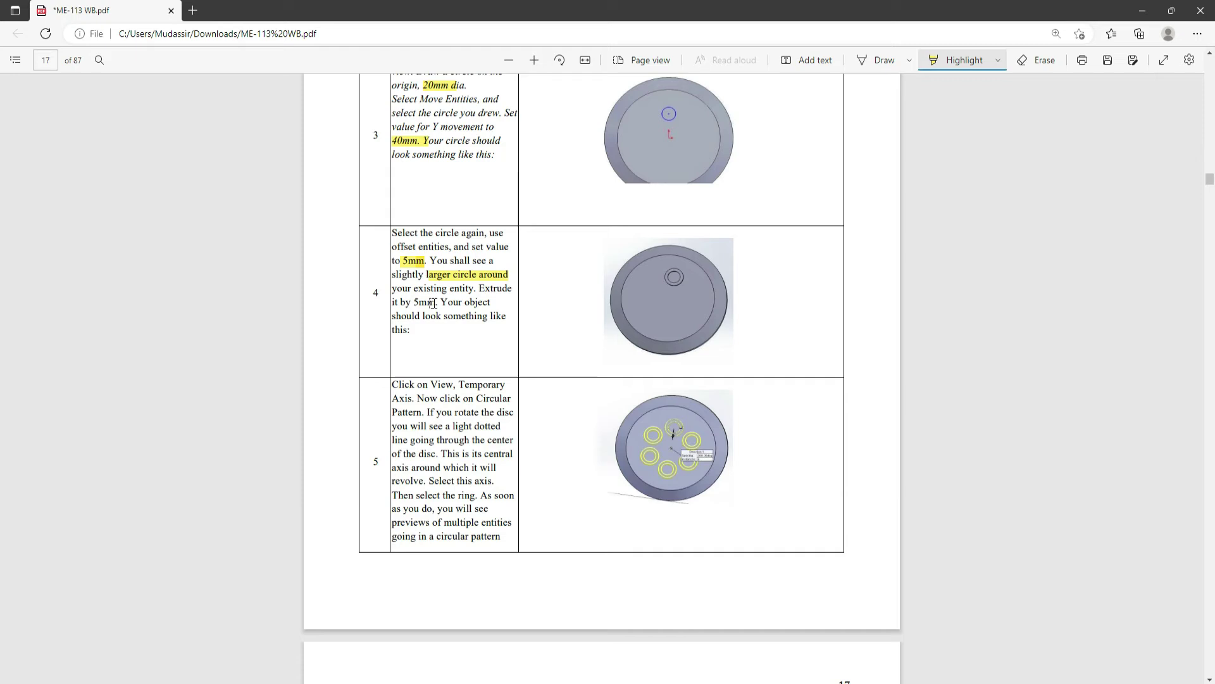
drag(413, 303, 436, 303)
In isometric view, extrude the ring sketch into a 5 mm deep boss.
key(alt+Tab)
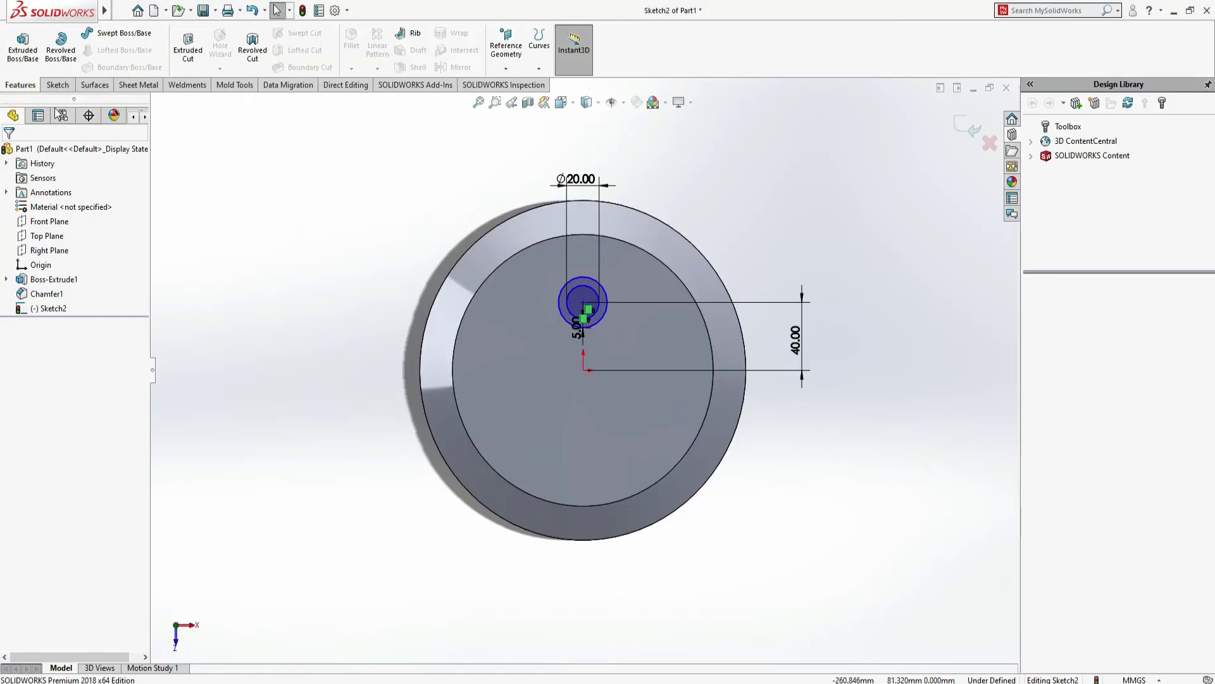
key(ctrl+7)
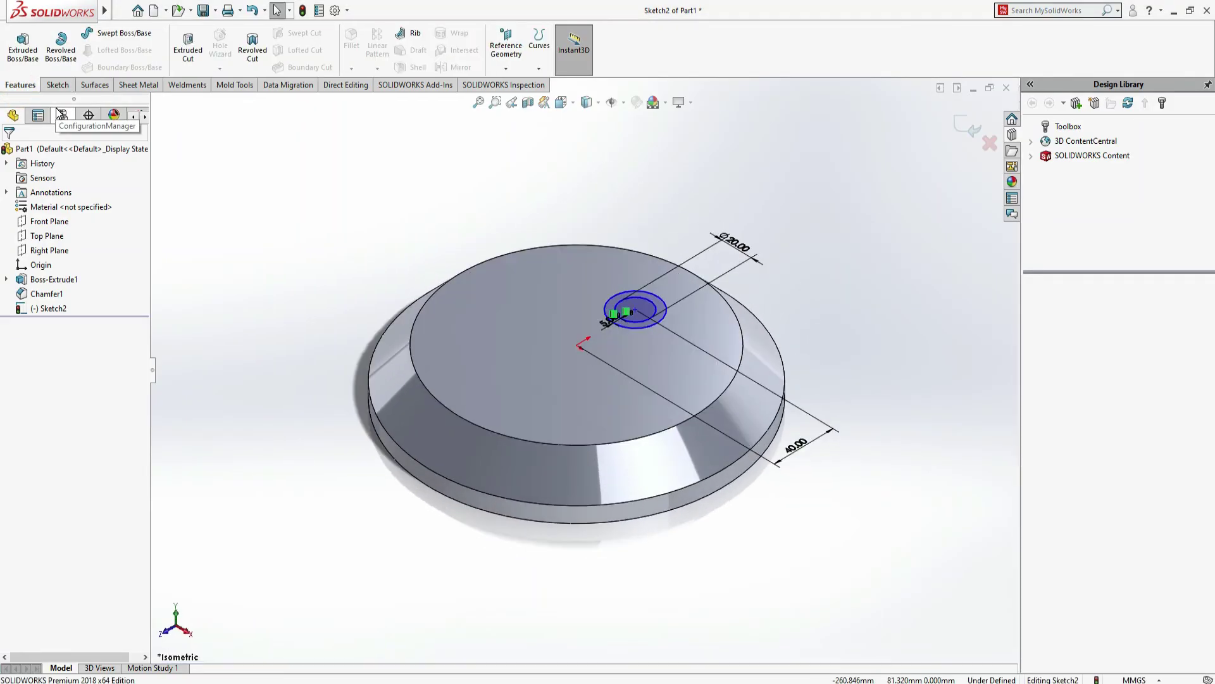
click(23, 44)
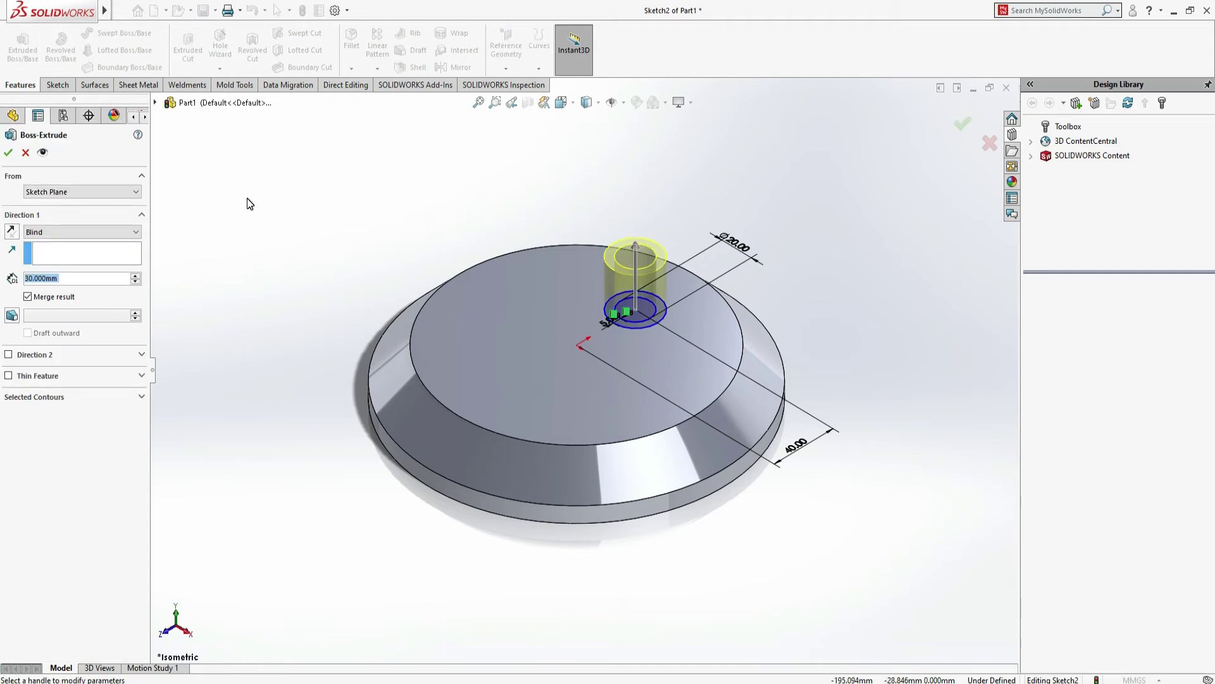
key(alt+Tab)
key(alt+Tab)
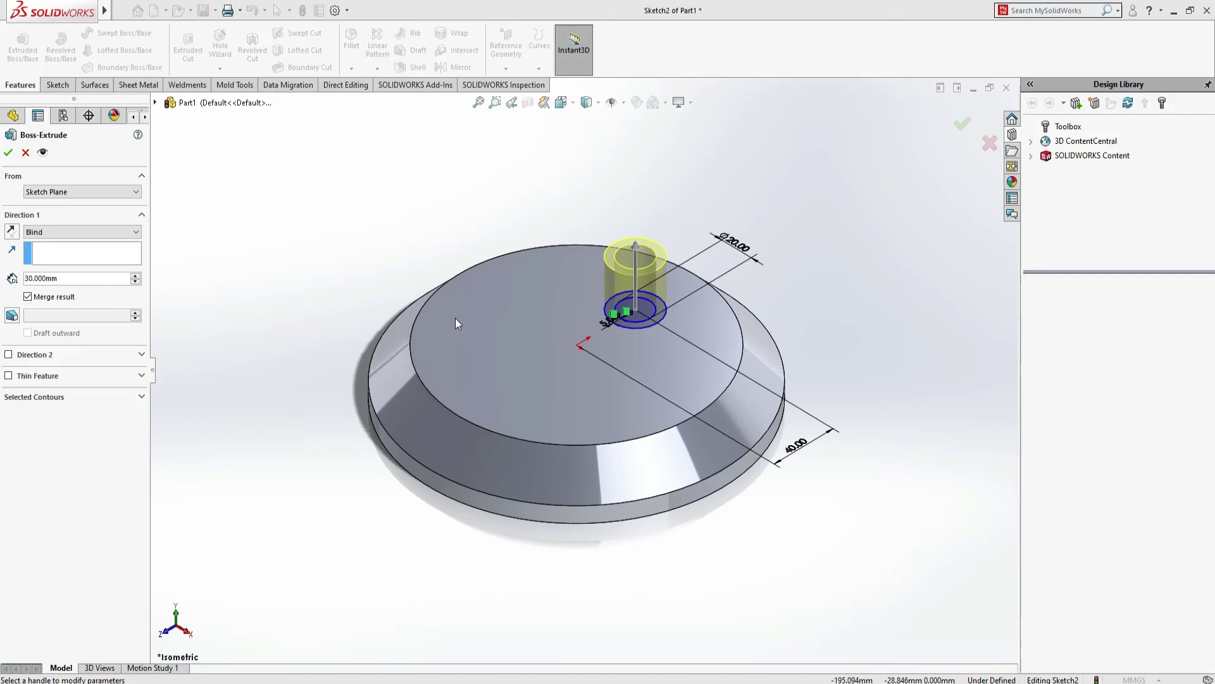
click(76, 279)
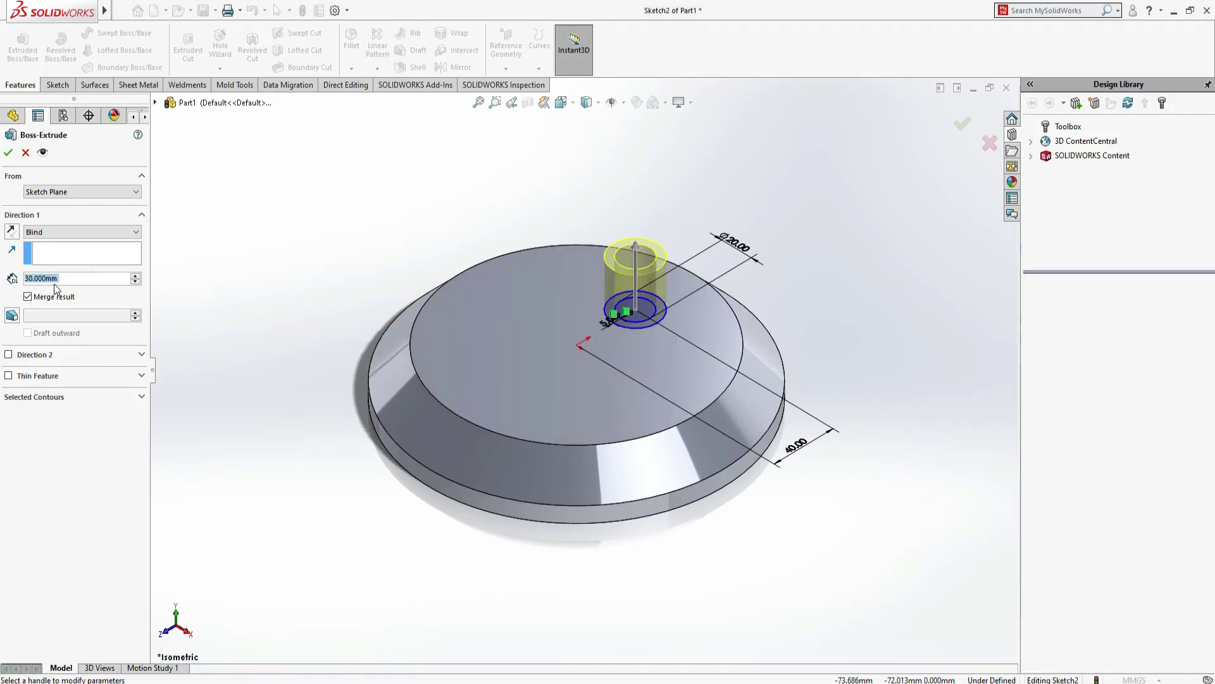
text(5)
key(Return)
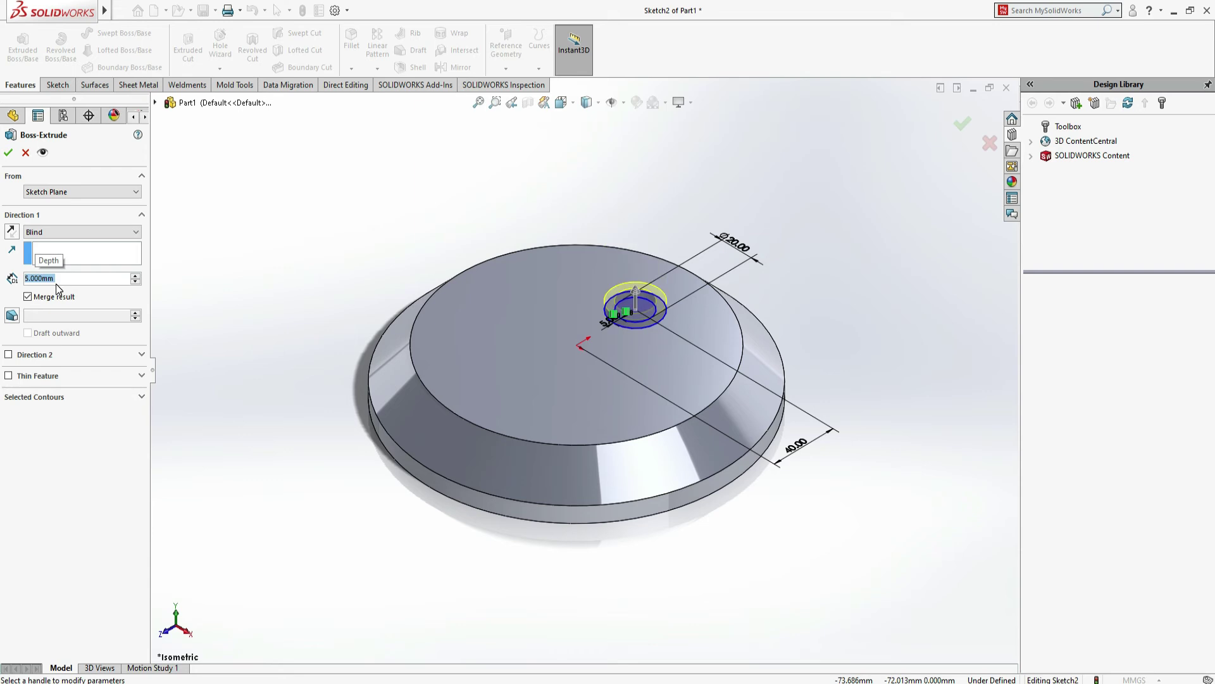
click(8, 152)
View the disc's top face Normal To, then clear the selection.
click(271, 218)
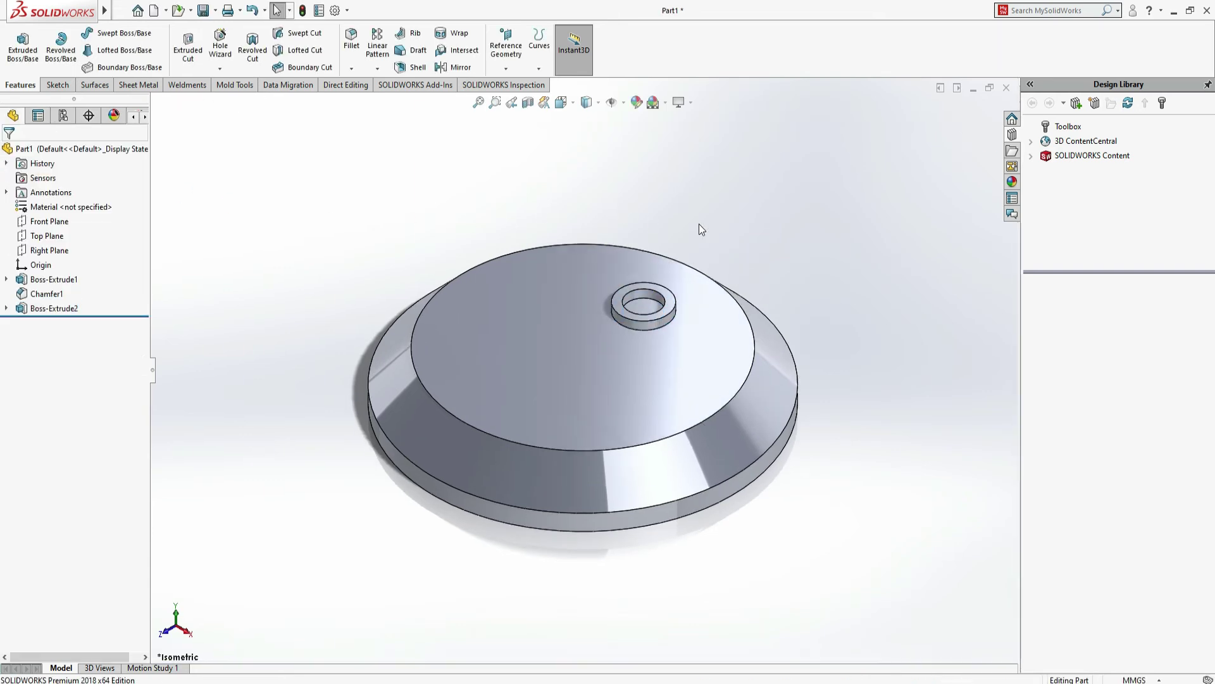
scroll(385, 340, down, 1)
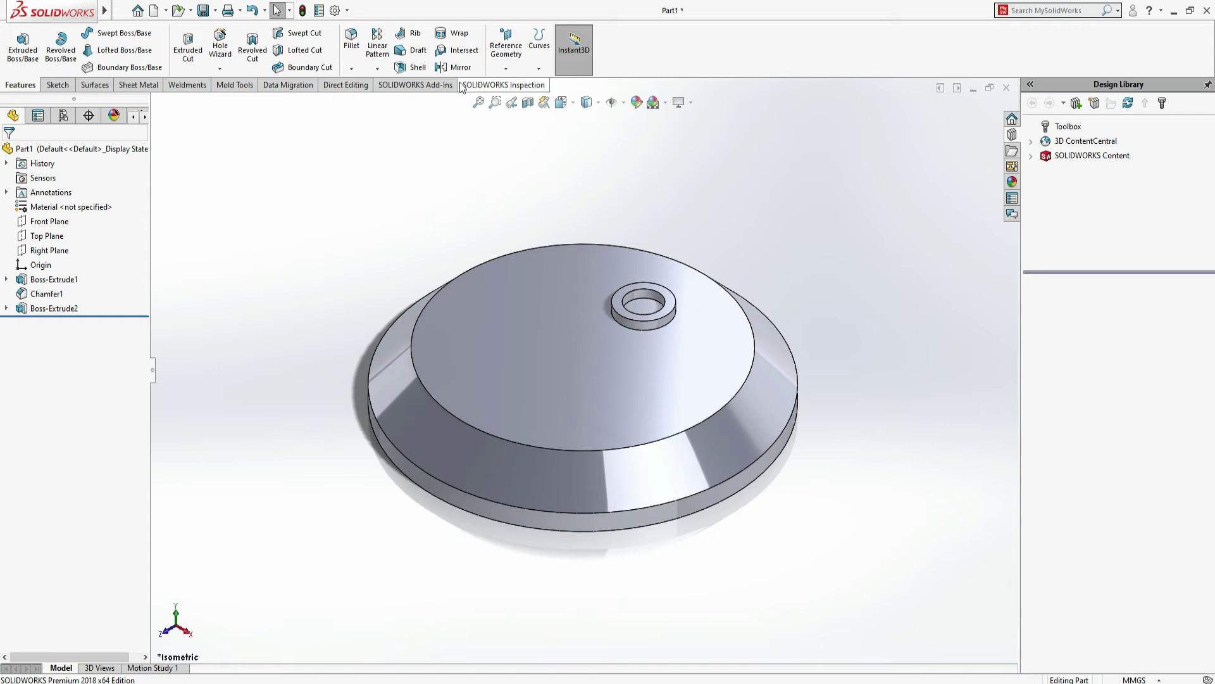
click(544, 390)
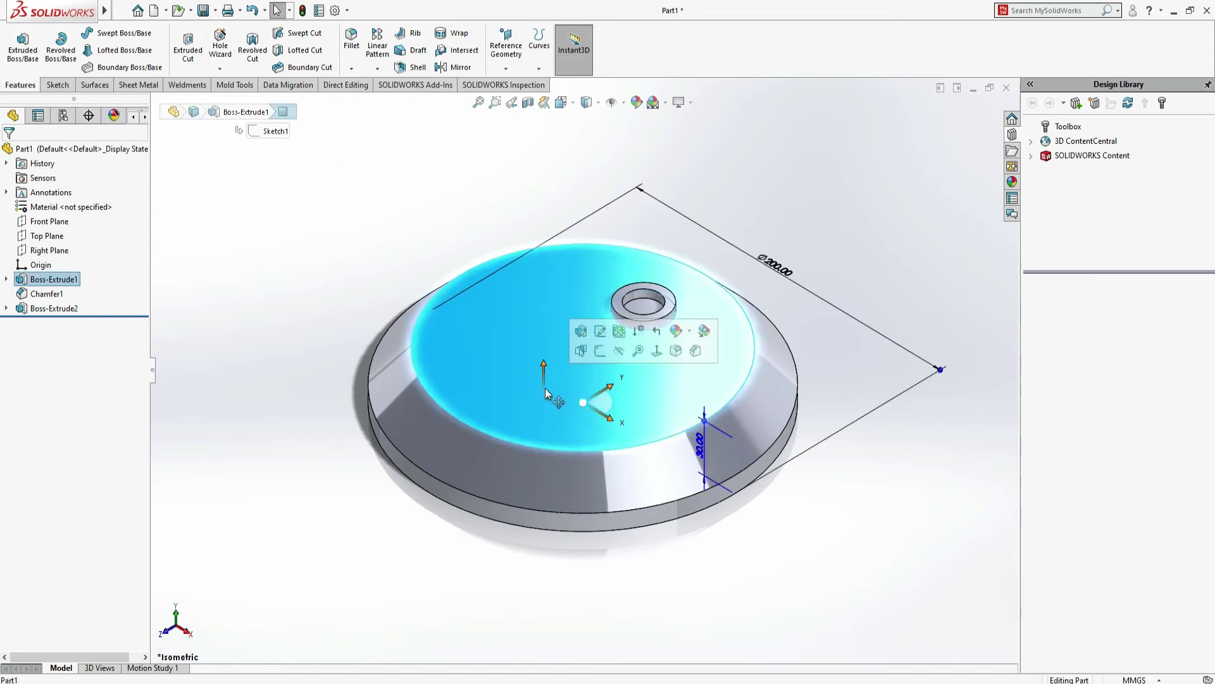
click(590, 302)
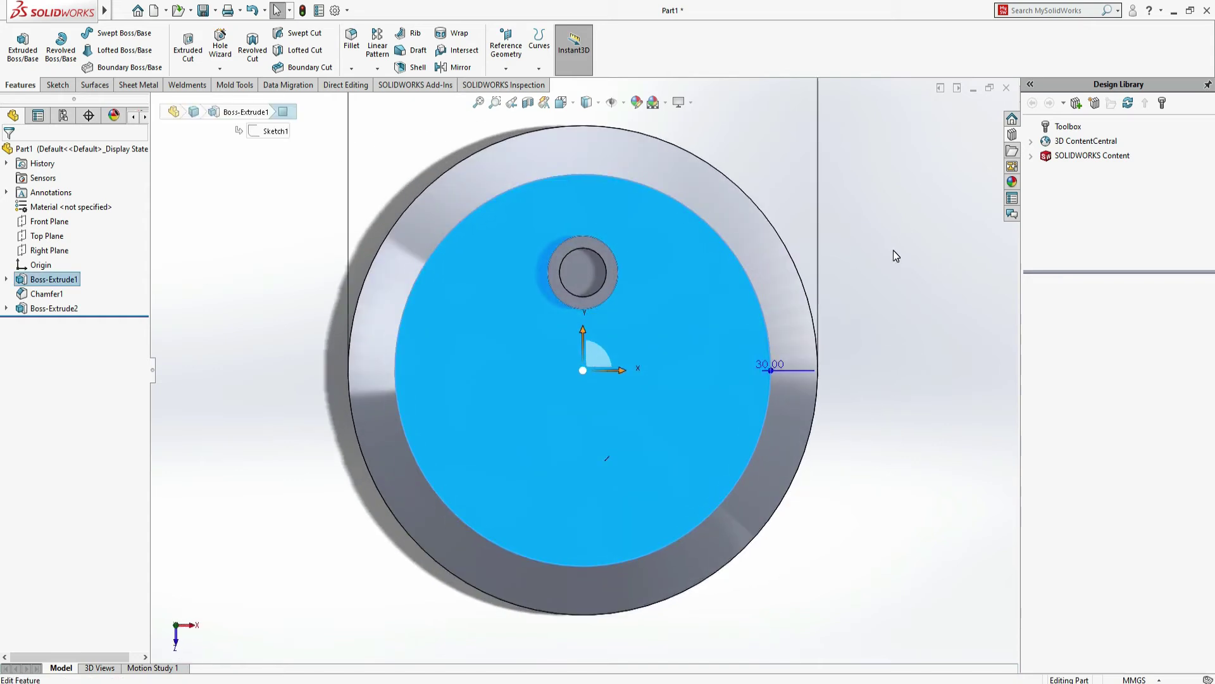
click(893, 252)
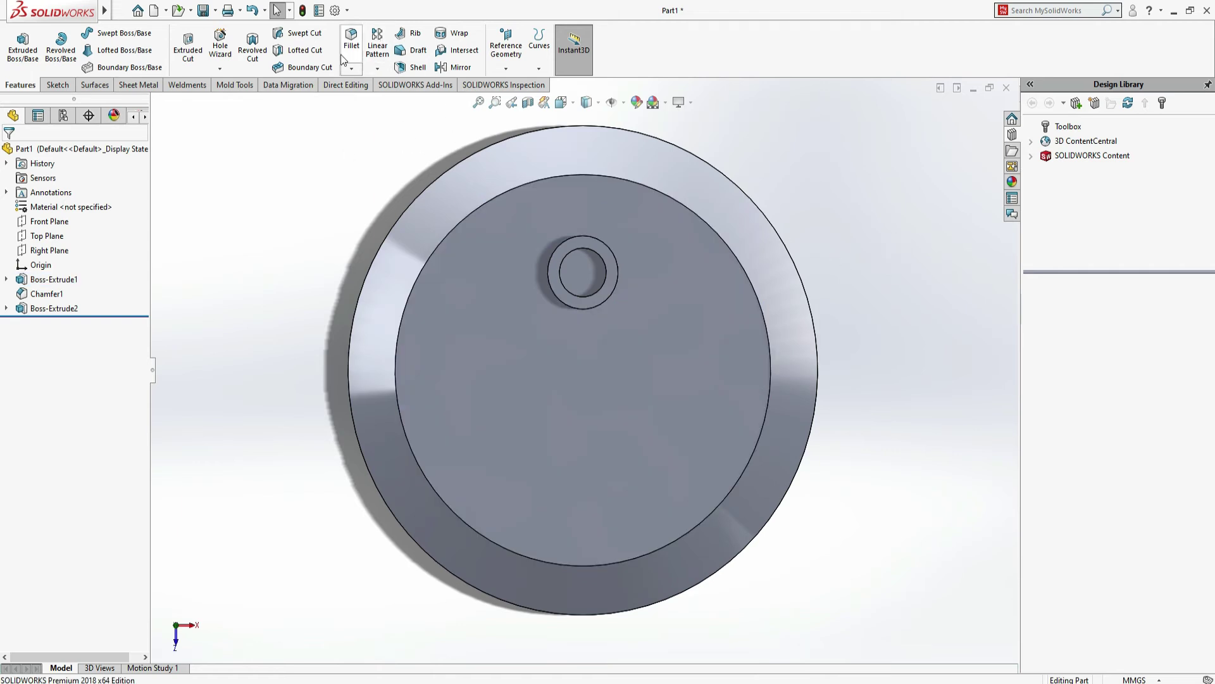
Set up a circular pattern of Boss-Extrude2 around the disc's circular edge, selecting the instance count.
click(378, 69)
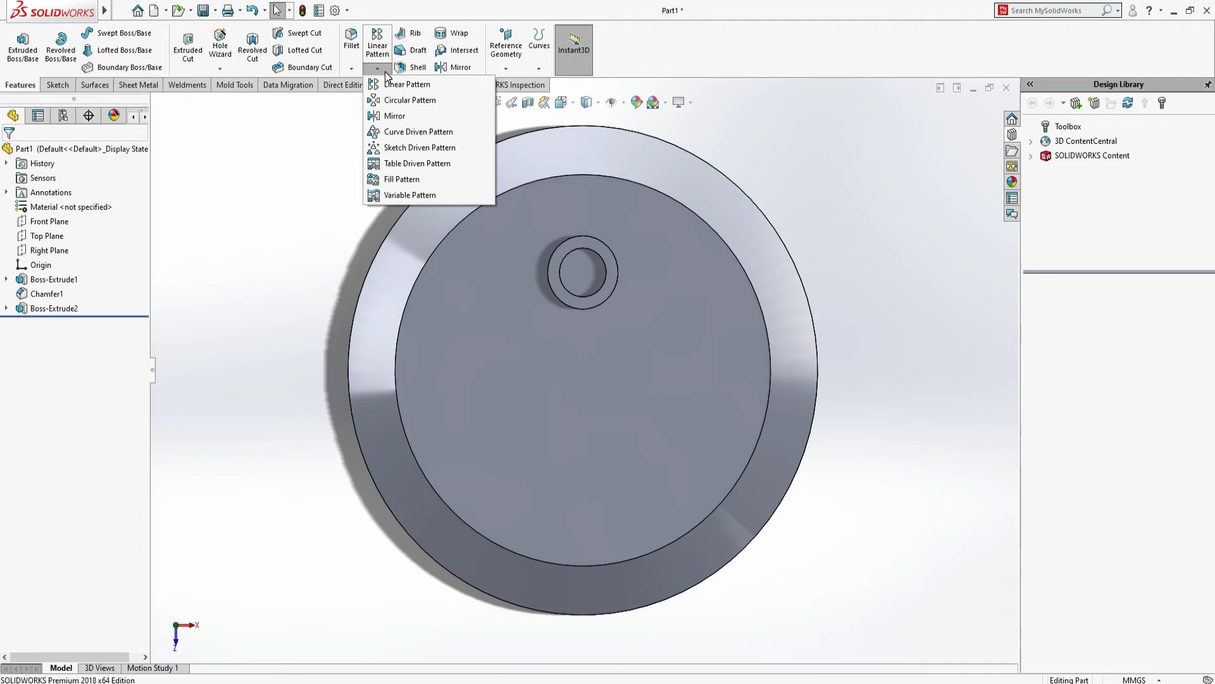
click(406, 101)
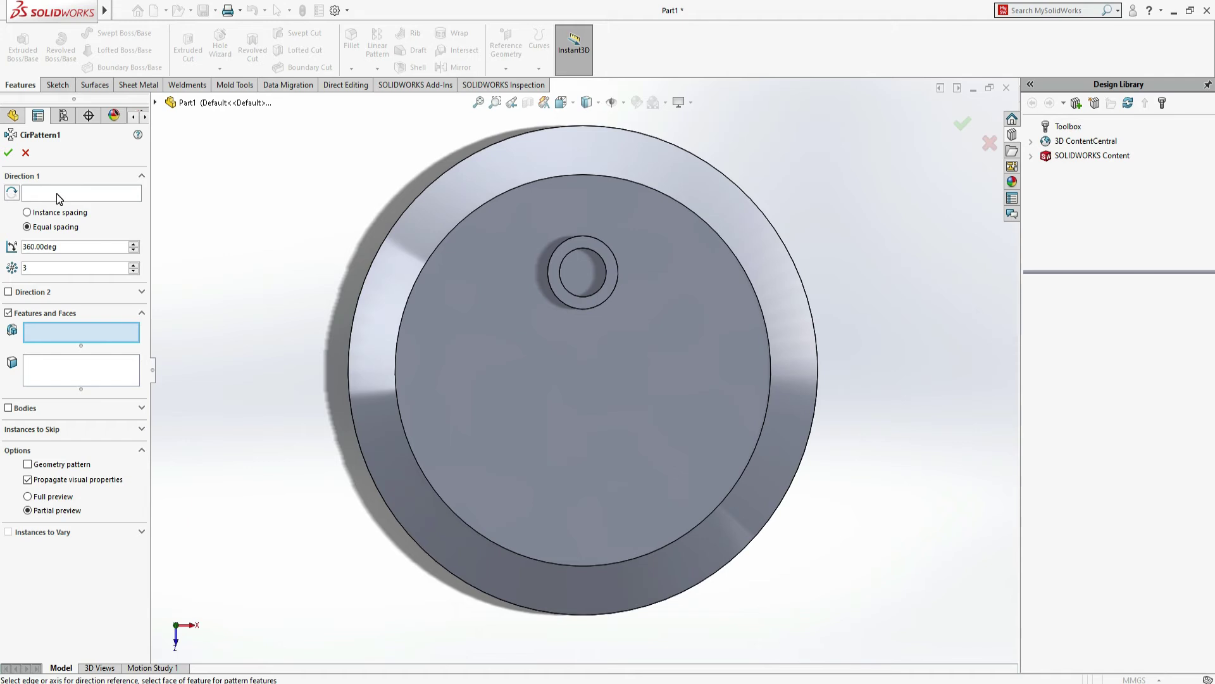
click(603, 304)
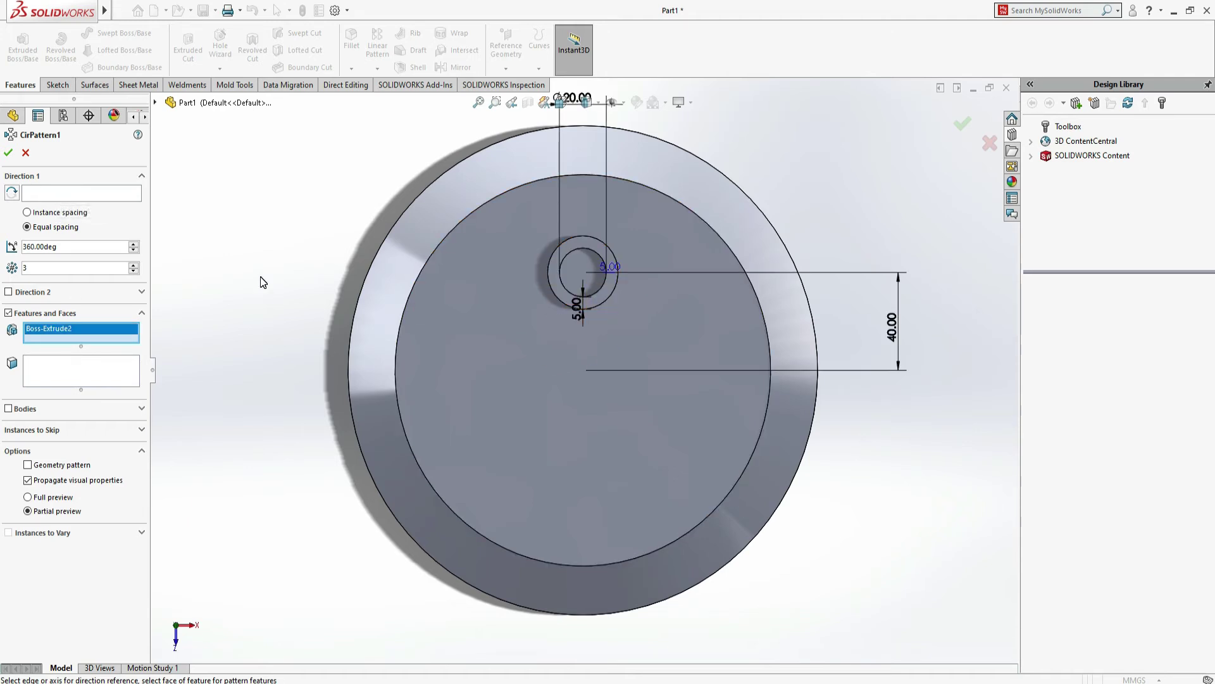
click(88, 199)
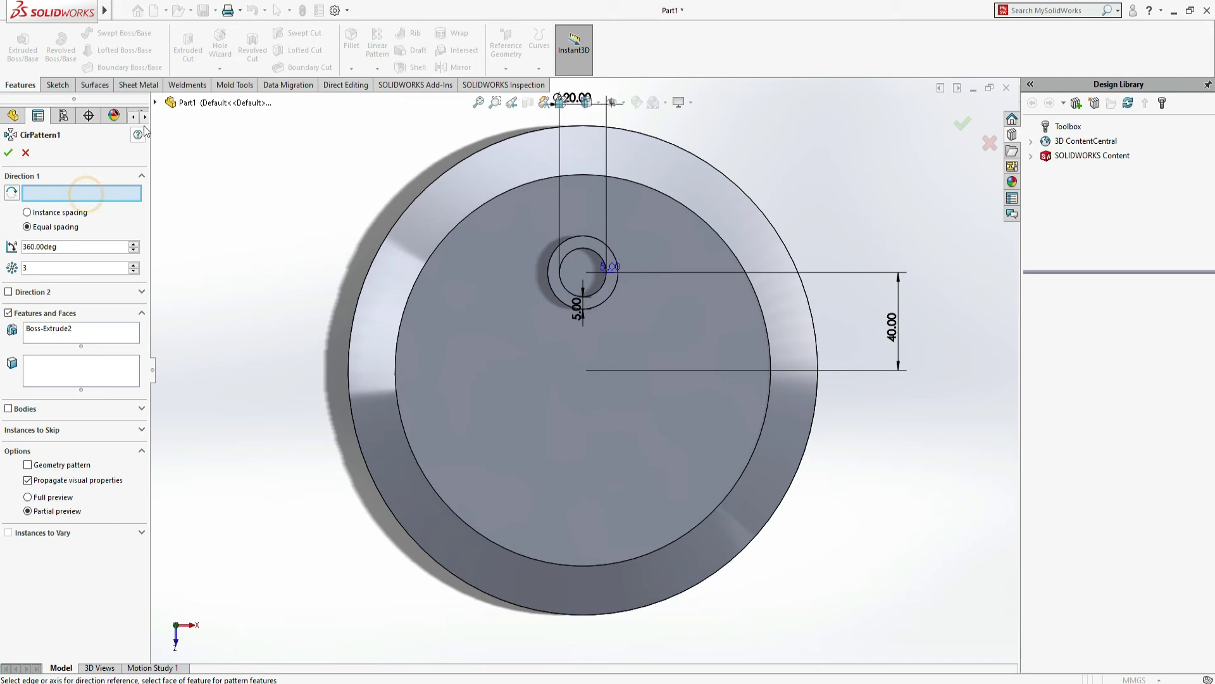
click(155, 103)
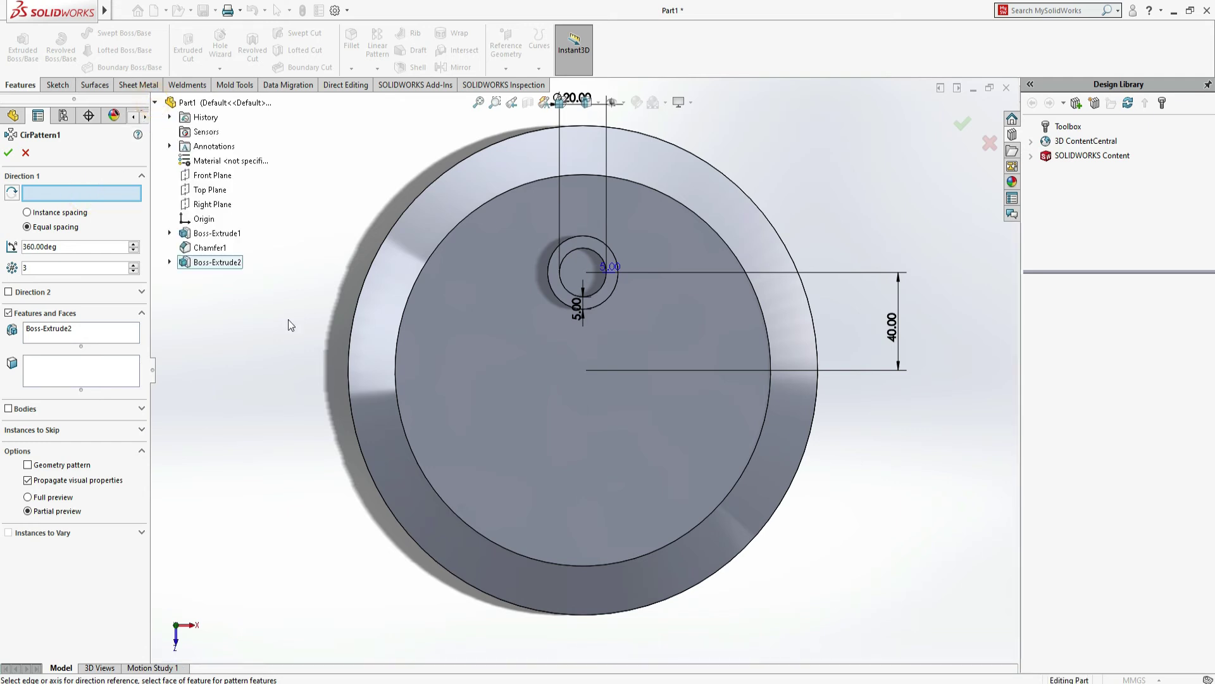
click(399, 412)
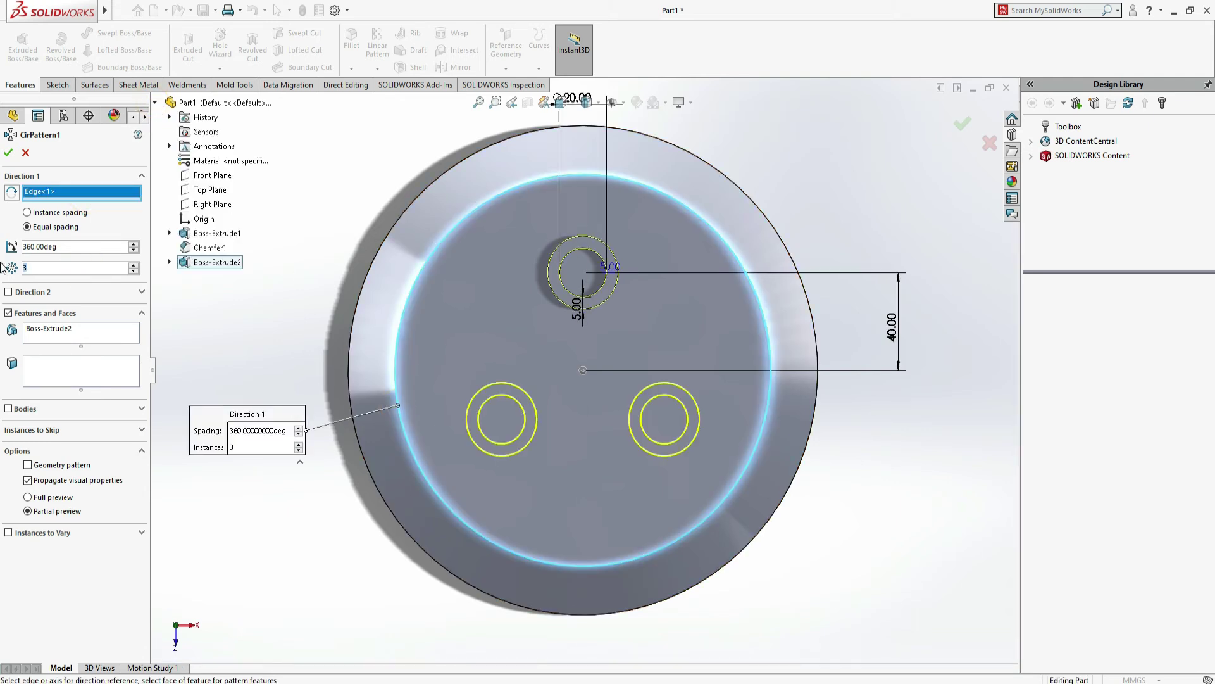
double_click(31, 264)
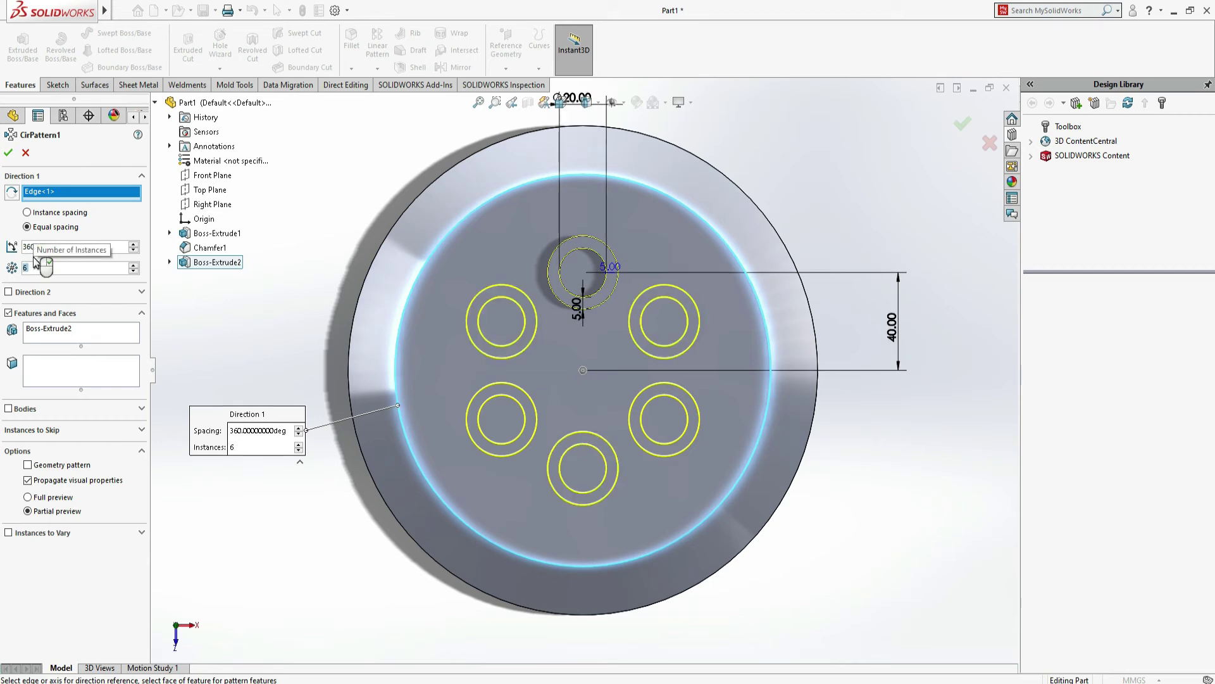
key(alt+Tab)
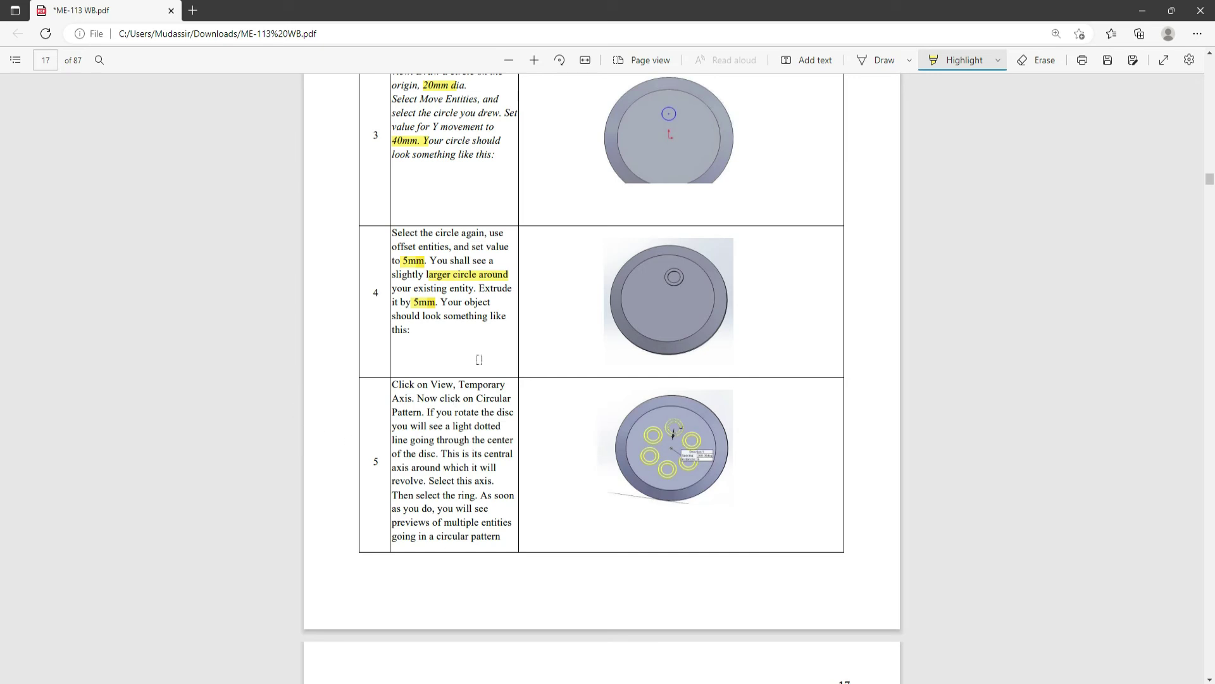
Highlight '6 copies' in the workbook's step 8, then return to SOLIDWORKS.
scroll(463, 404, down, 5)
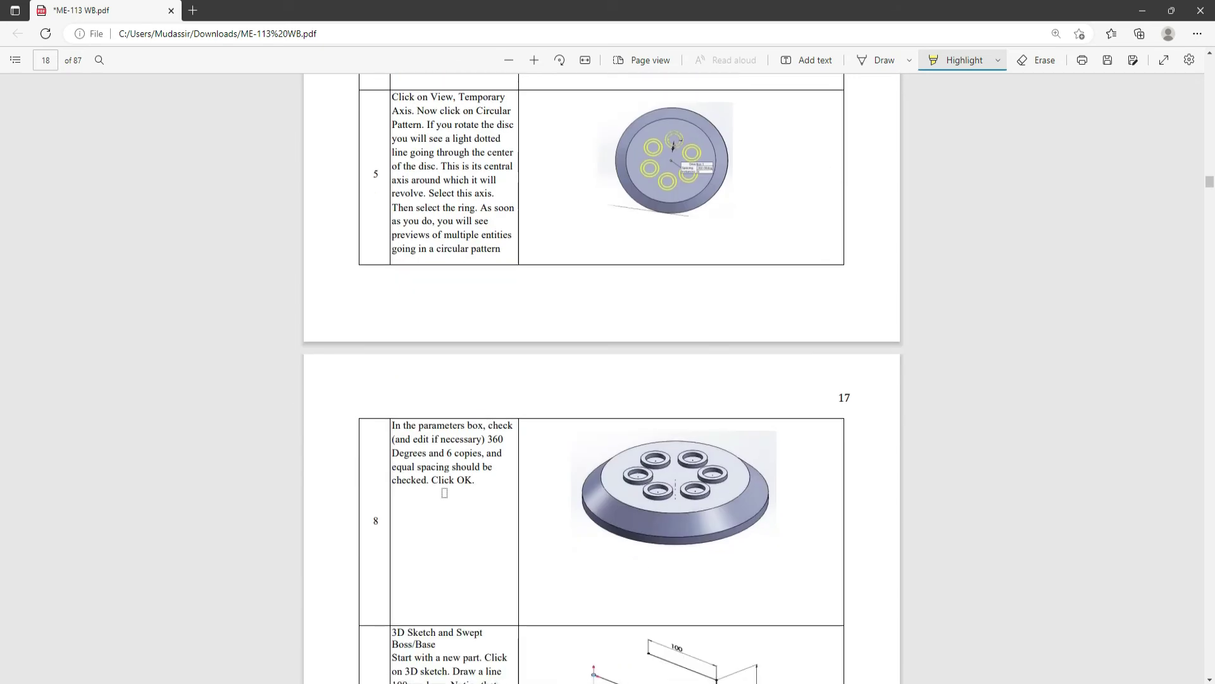
drag(446, 454, 482, 454)
key(alt+Tab)
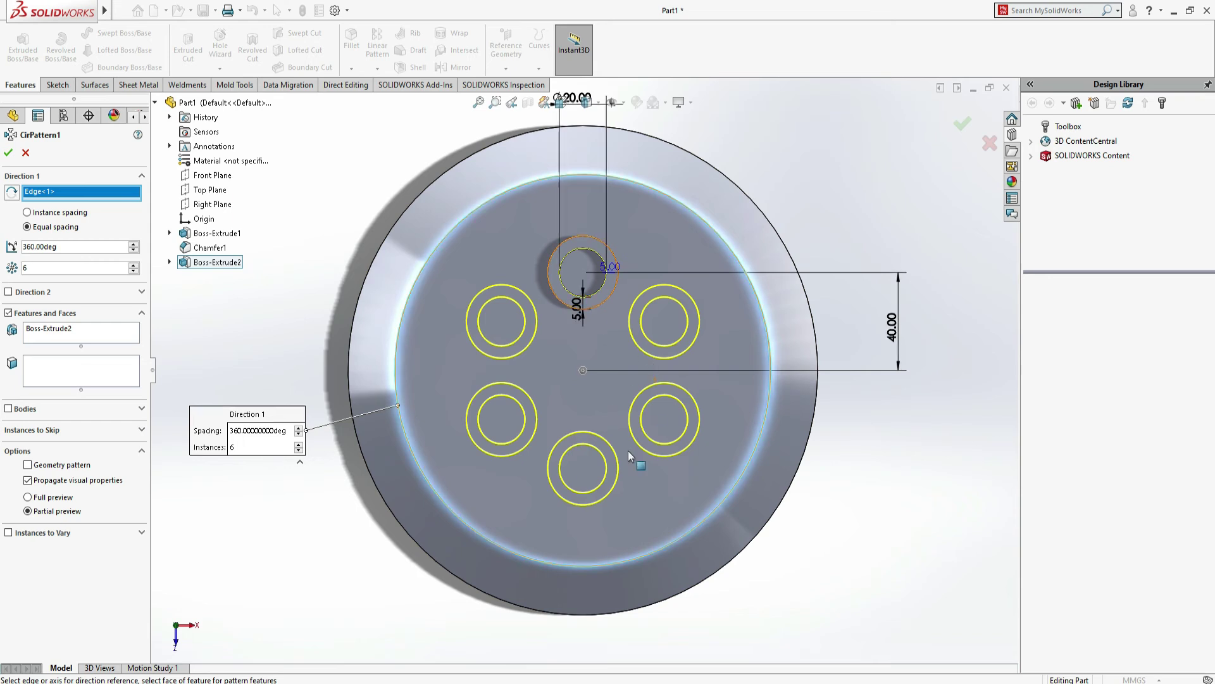
Confirm the six-instance CirPattern1 and view the disc in isometric.
click(9, 154)
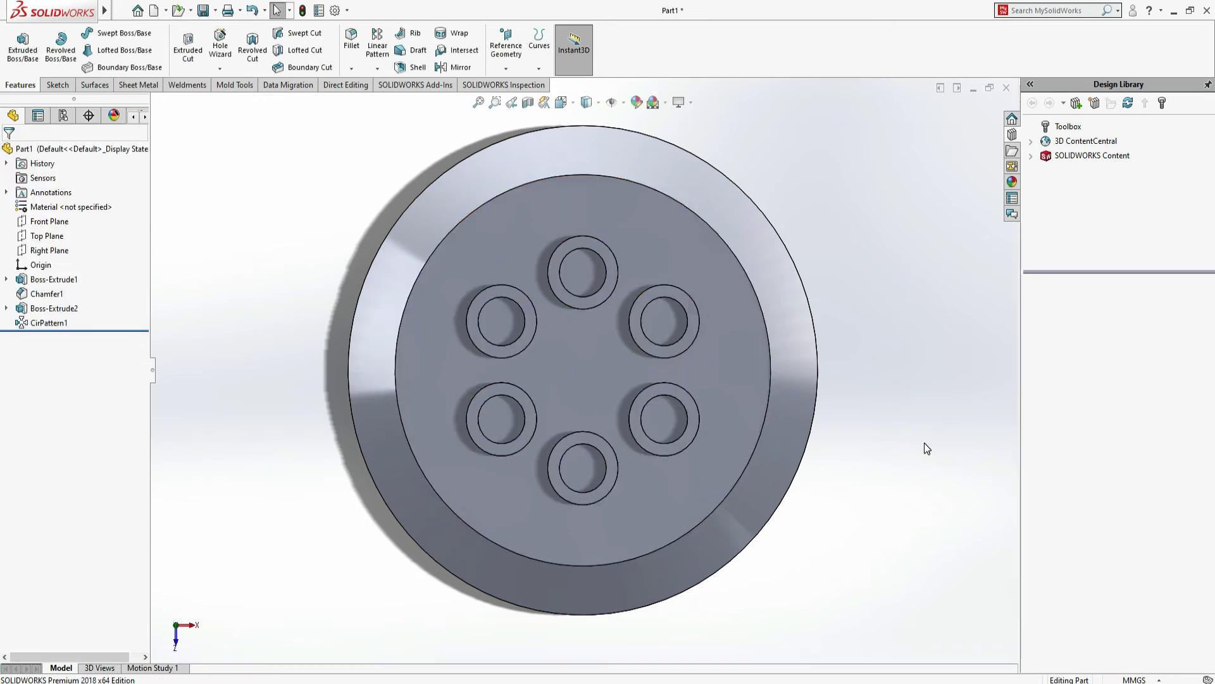
key(ctrl+7)
click(938, 367)
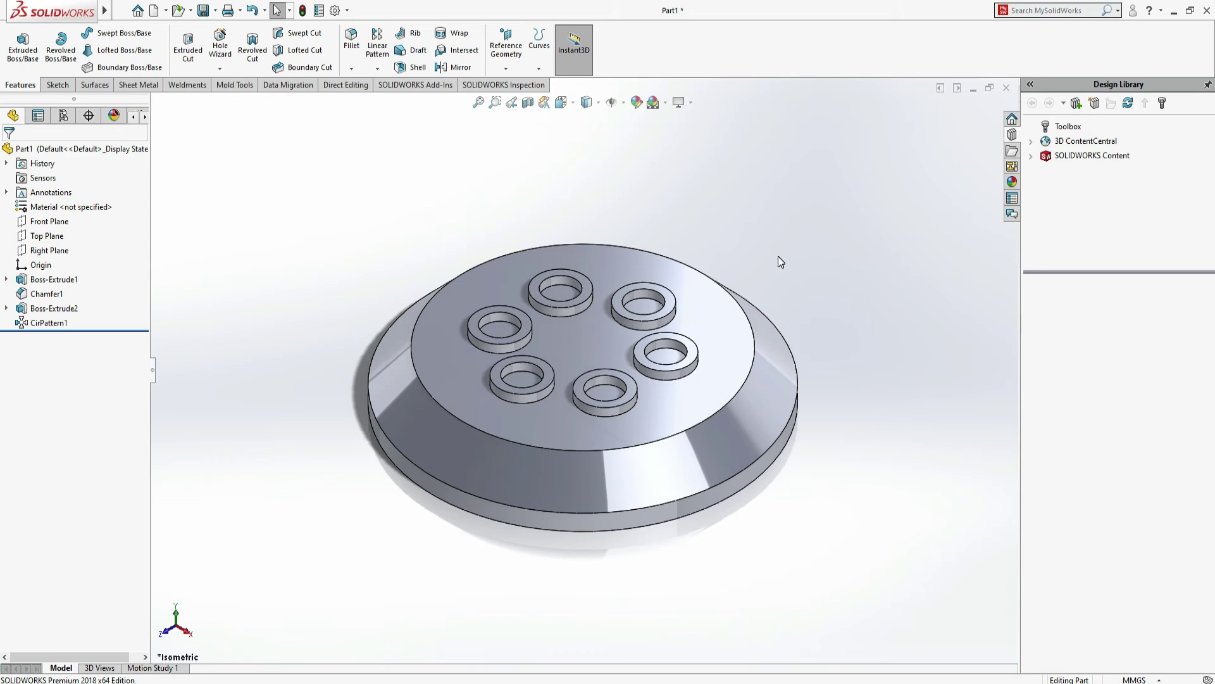
Scroll through workbook steps 8–10, then return to the SOLIDWORKS part.
key(alt+Tab)
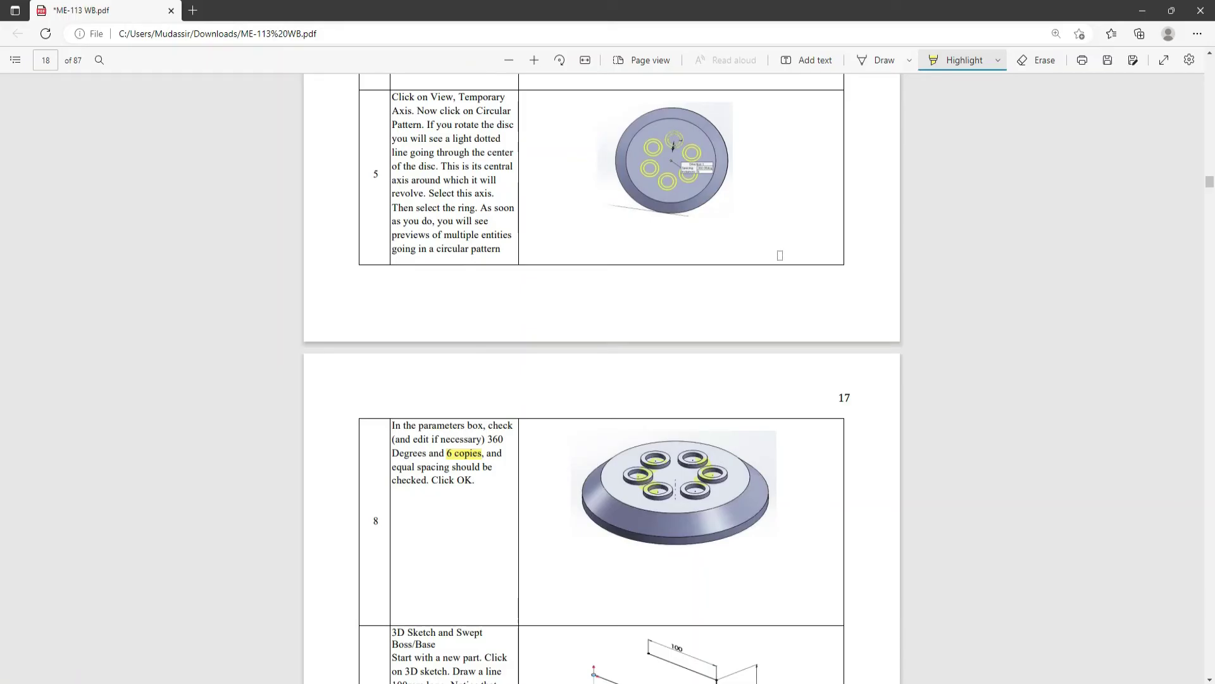
scroll(780, 255, down, 5)
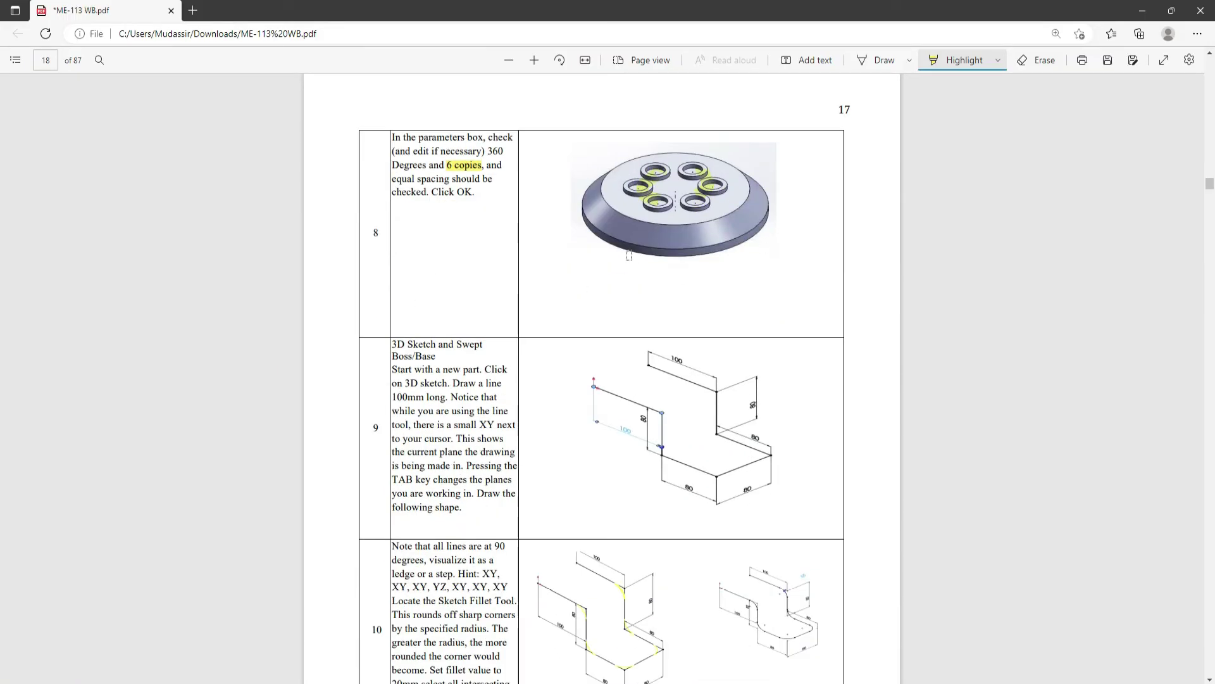
scroll(669, 251, up, 5)
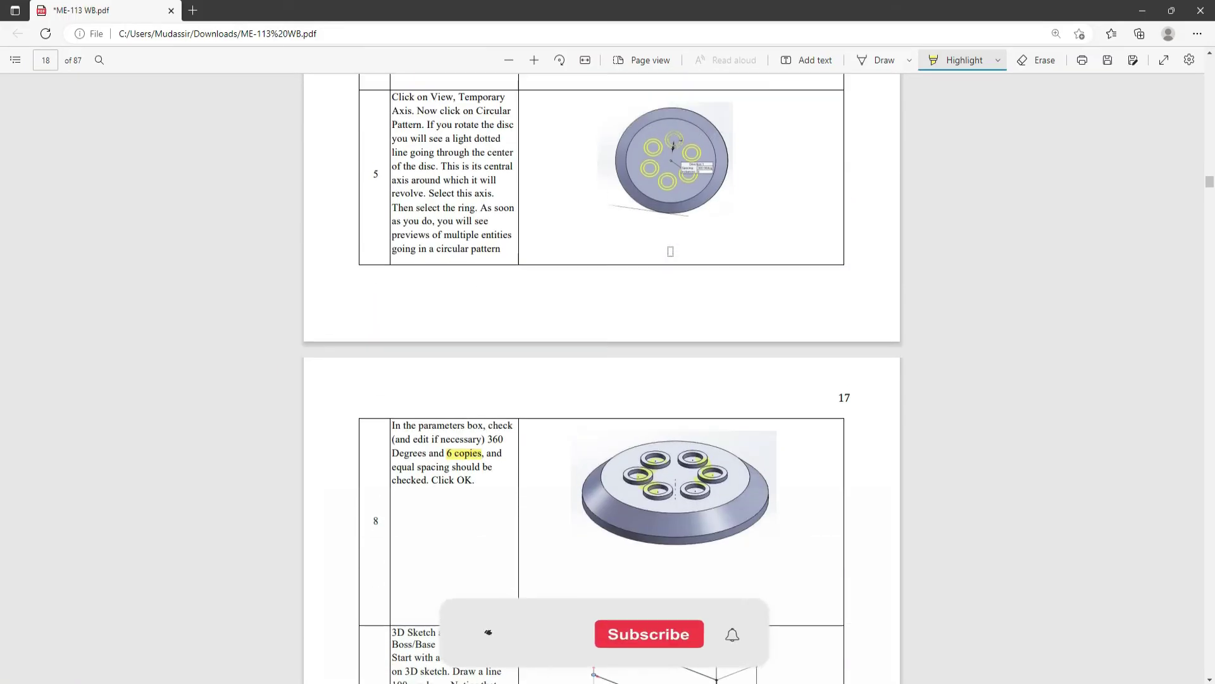
key(alt+Tab)
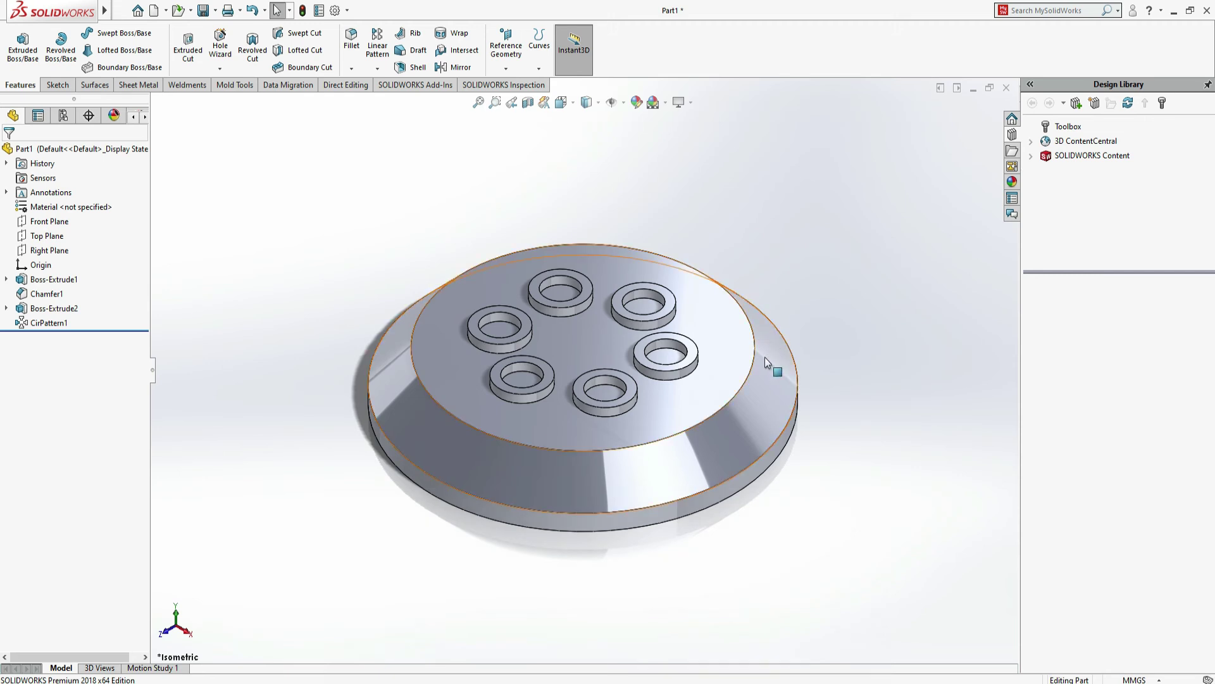
Expand Boss-Extrude2 and drag the rollback bar above CirPattern1.
click(575, 312)
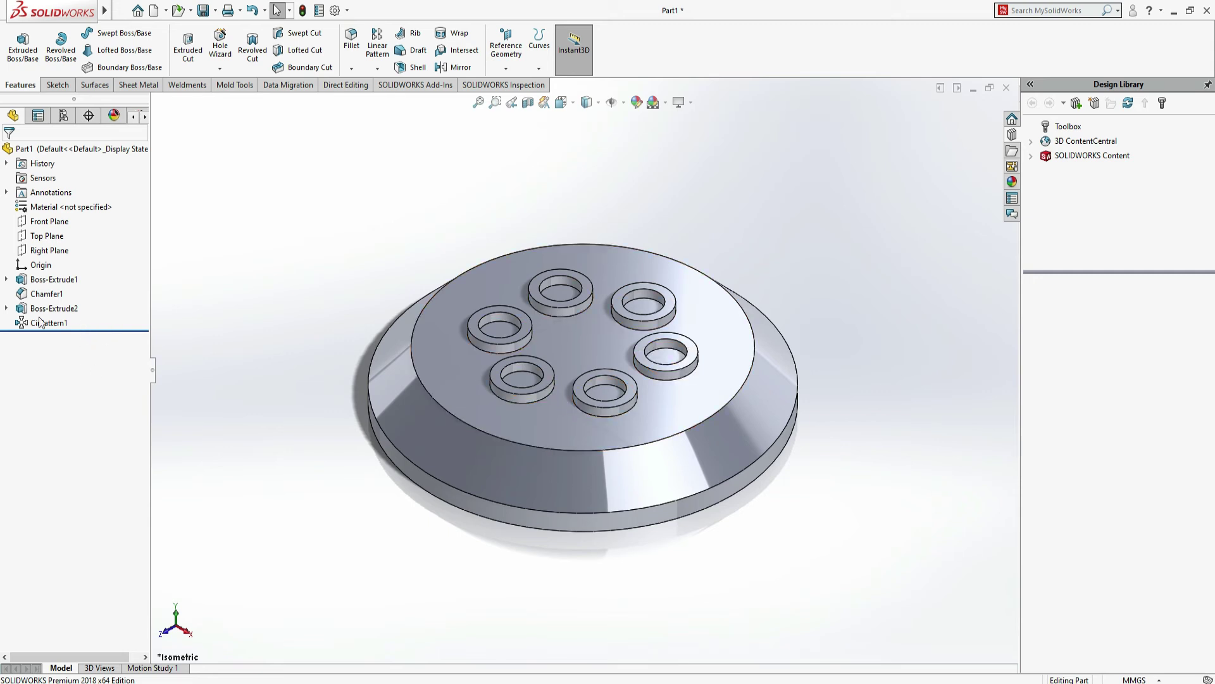
click(6, 309)
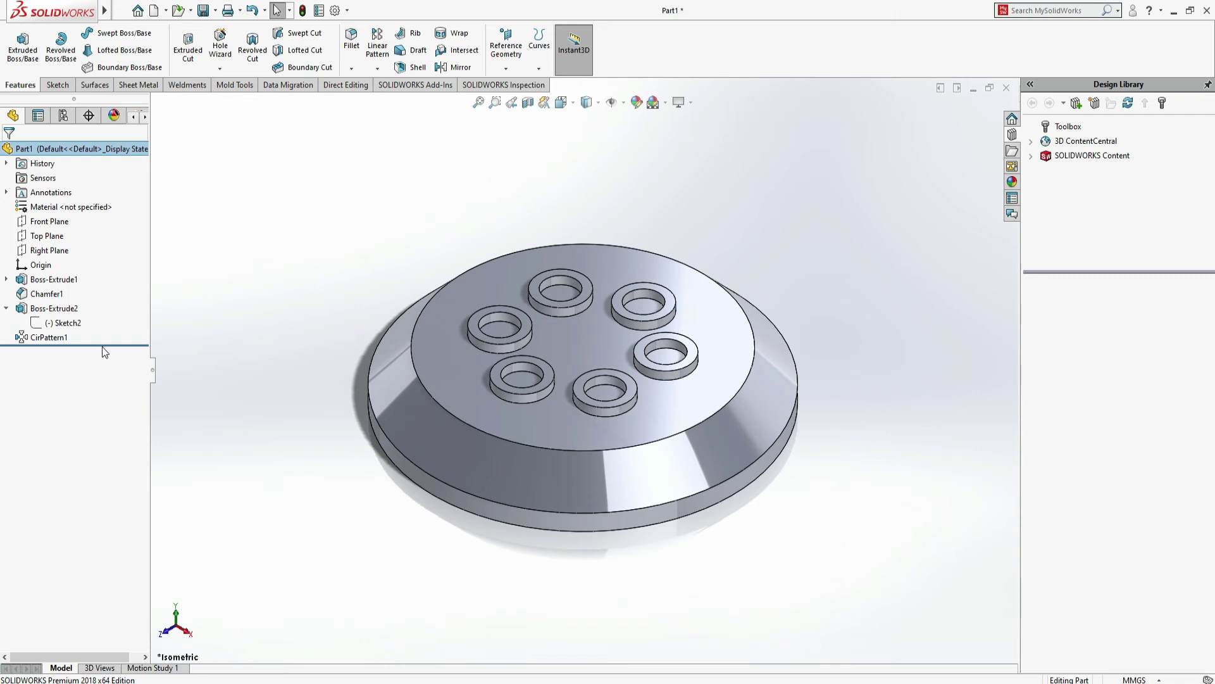
click(105, 351)
drag(110, 343, 101, 330)
click(267, 223)
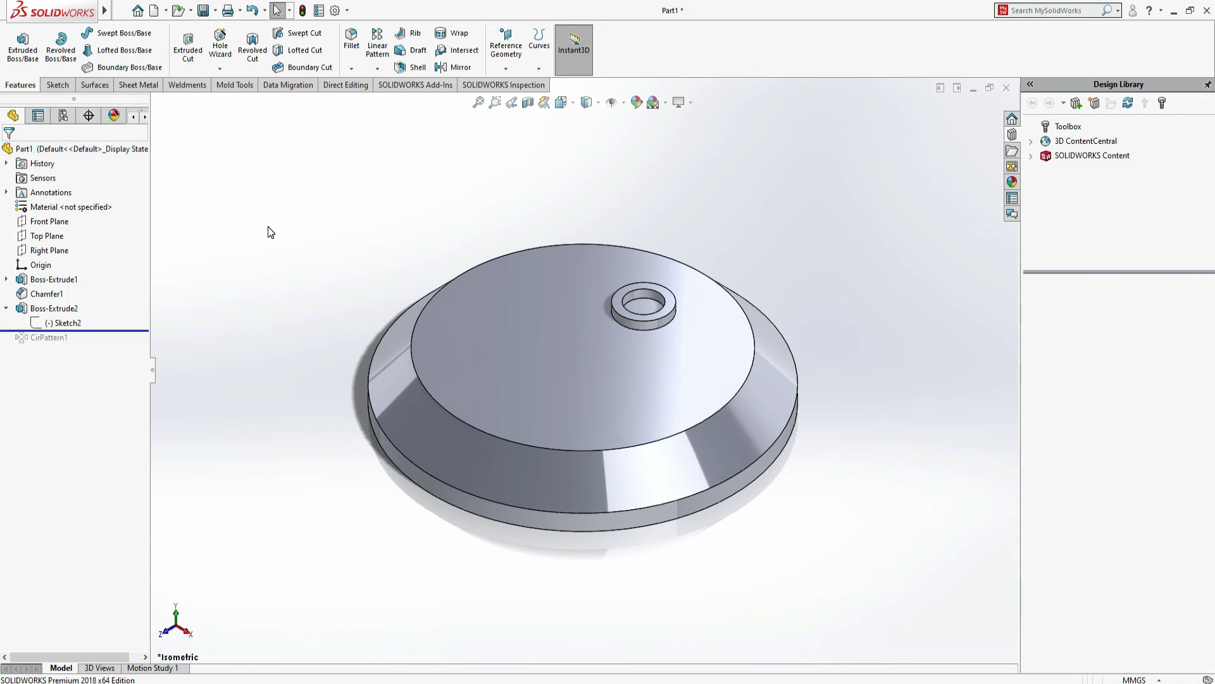
Suppress Boss-Extrude2, then unsuppress it to restore the ring boss.
click(52, 309)
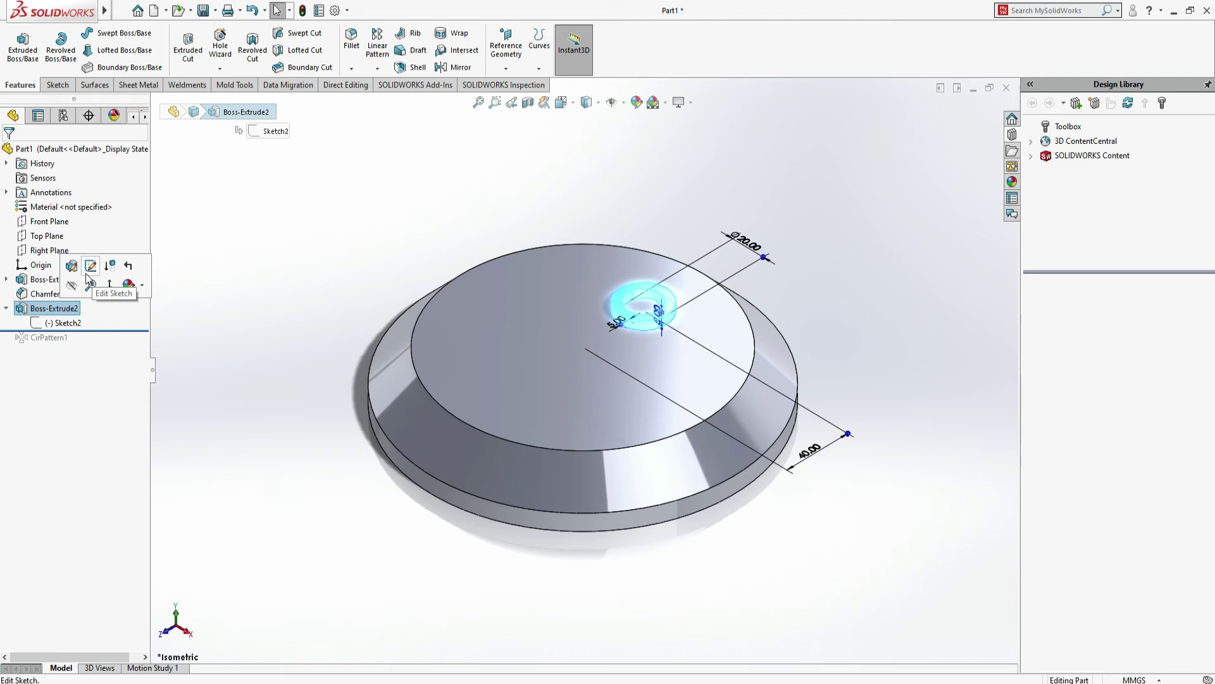
click(109, 266)
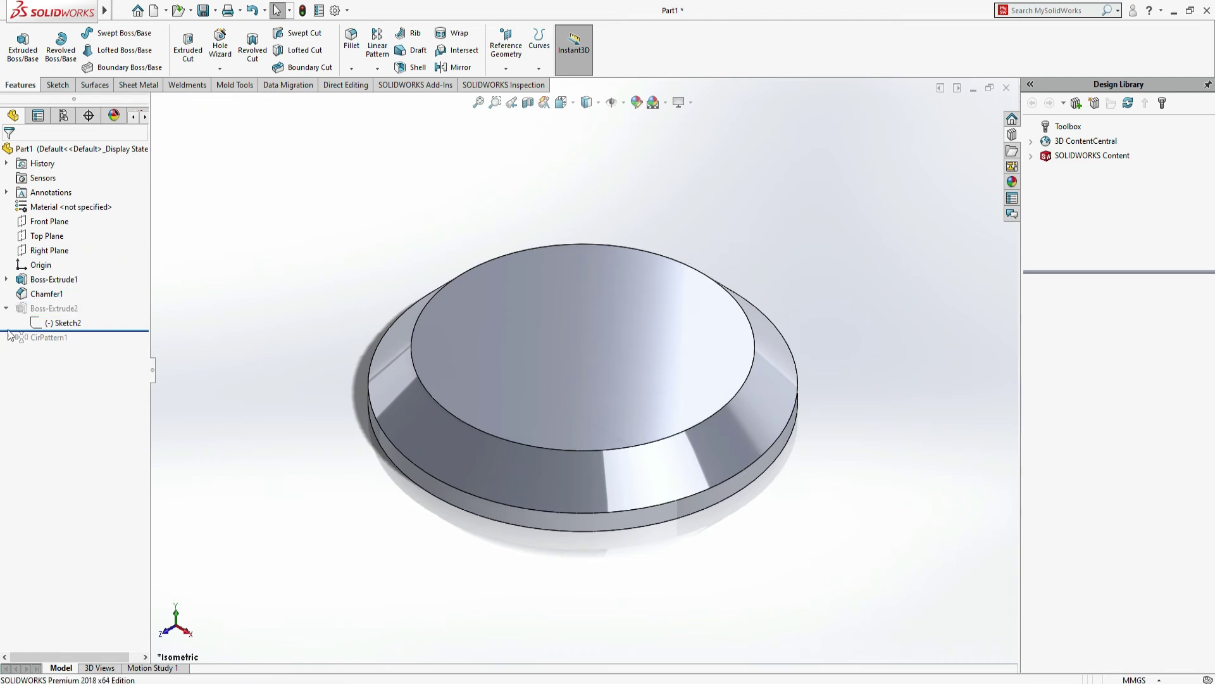
click(54, 308)
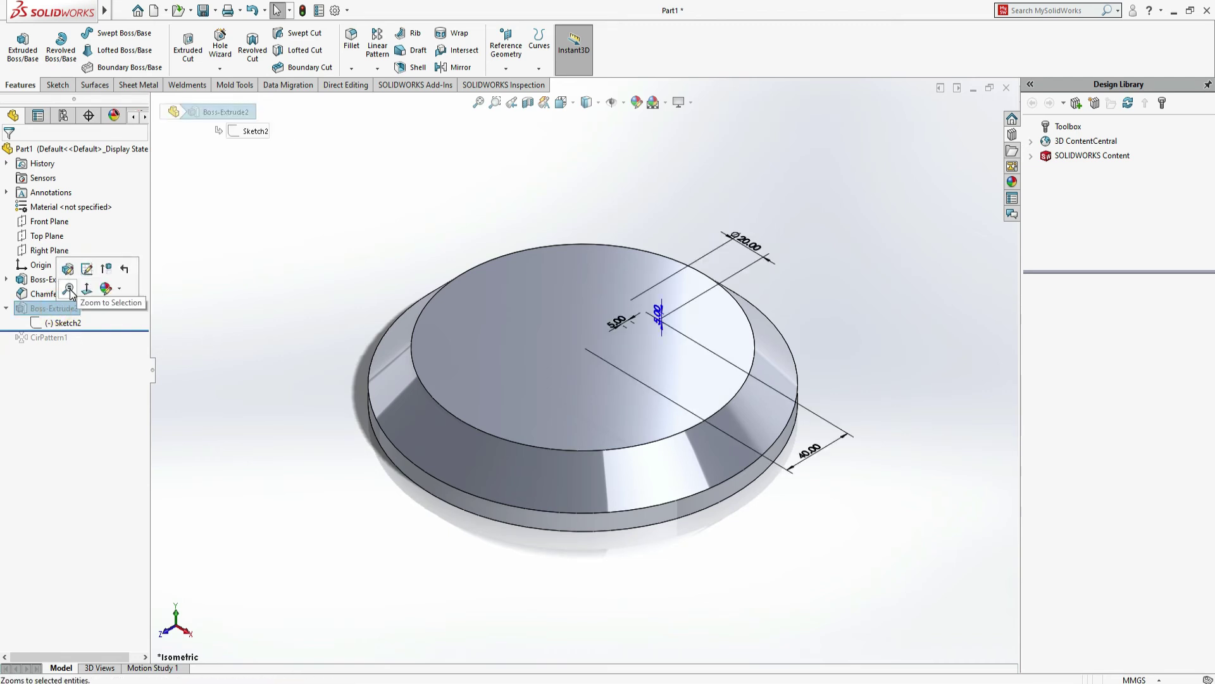
click(106, 269)
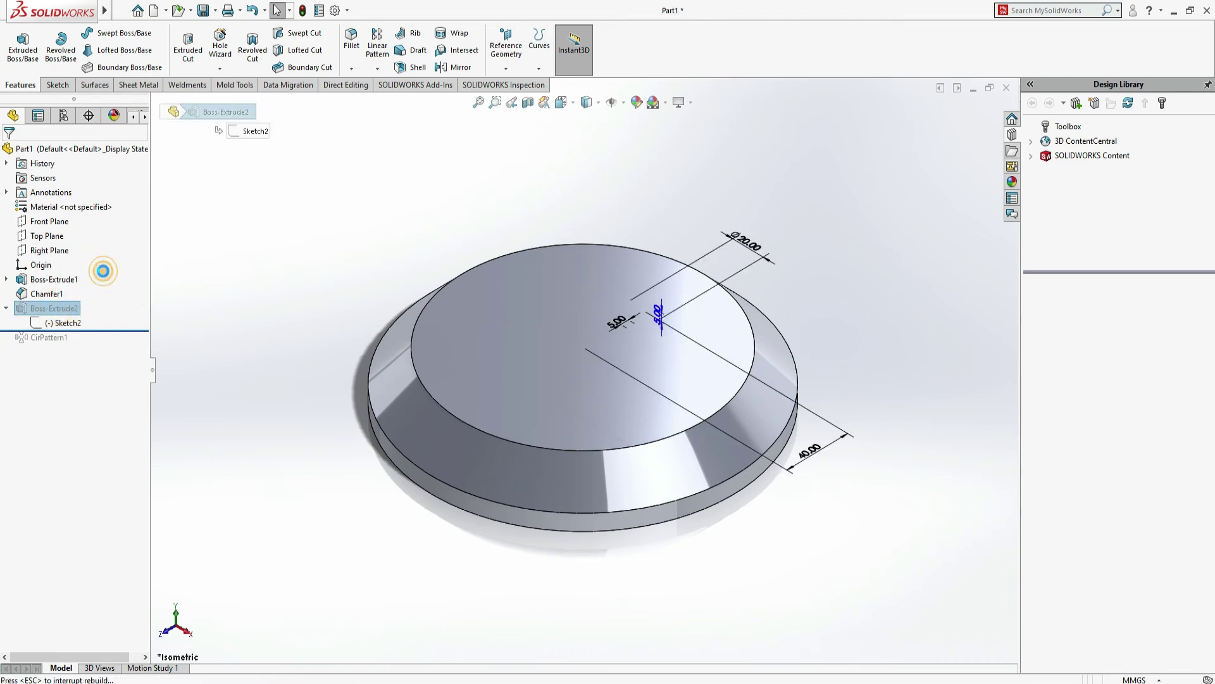
Delete Boss-Extrude2 together with CirPattern1, then reopen Sketch2 for editing.
right_click(54, 308)
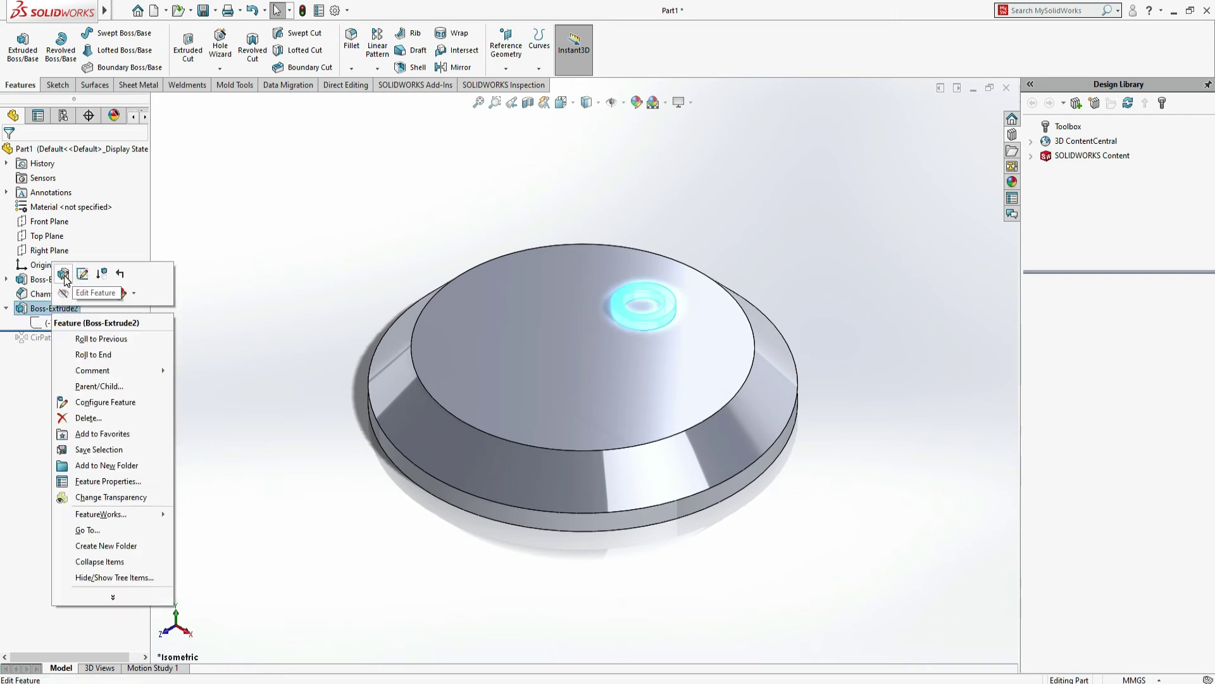
click(64, 274)
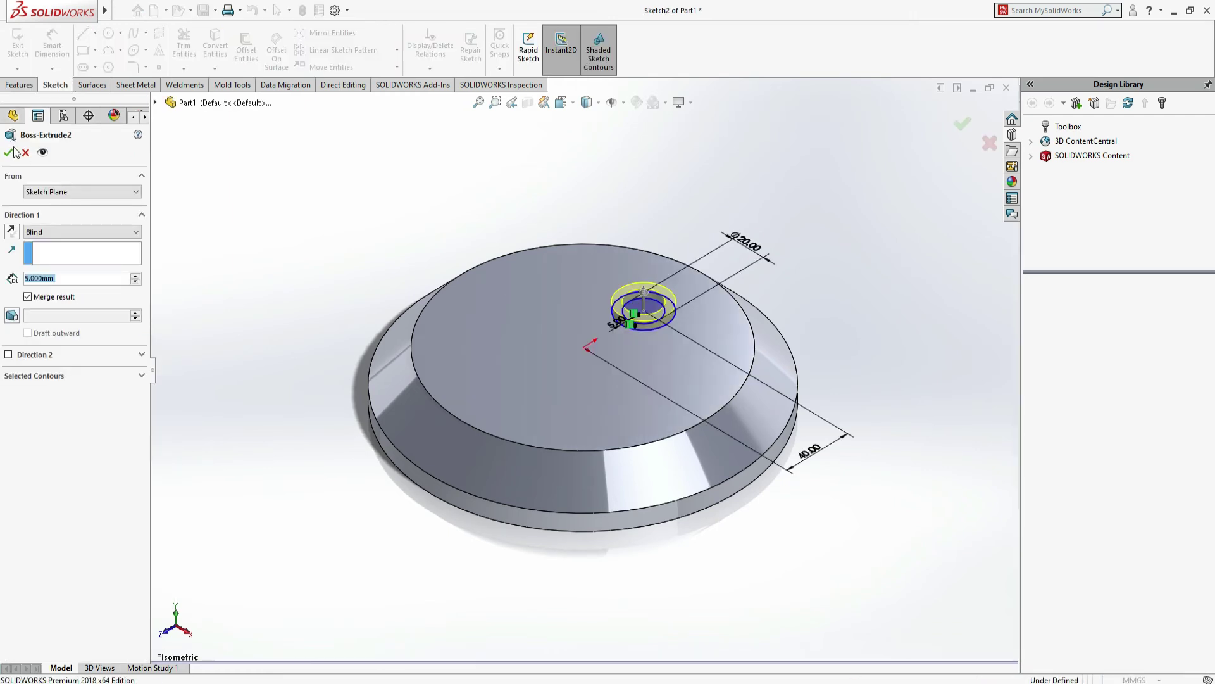
click(21, 151)
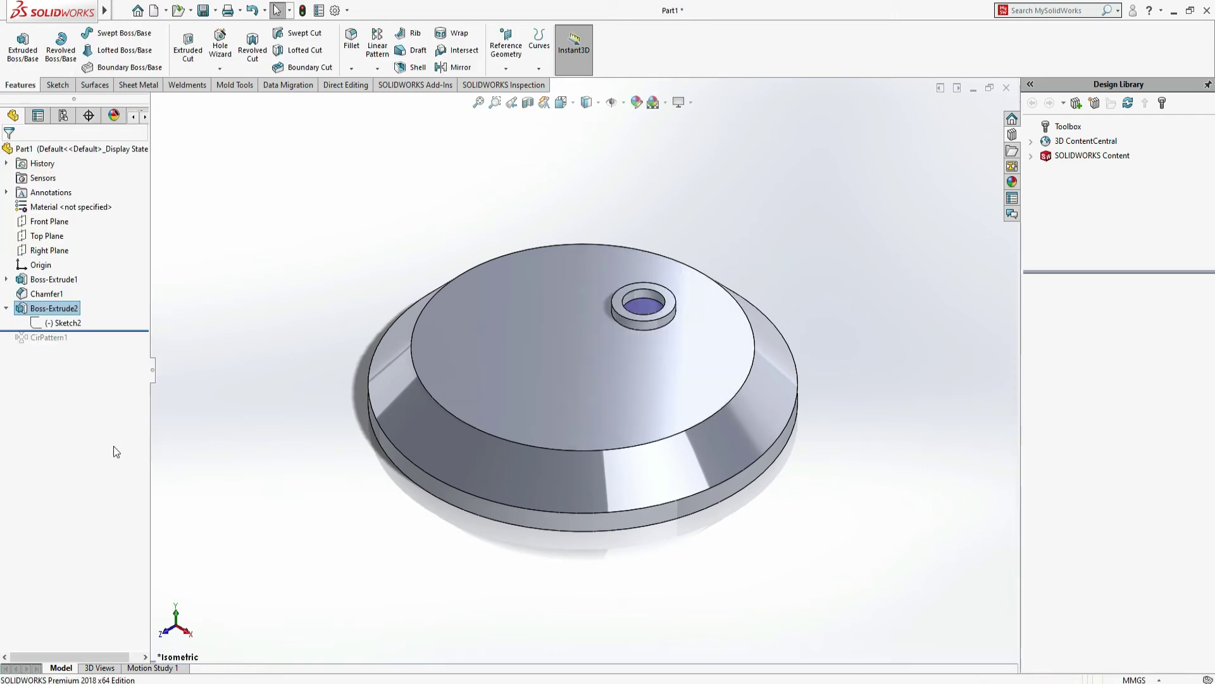
click(71, 310)
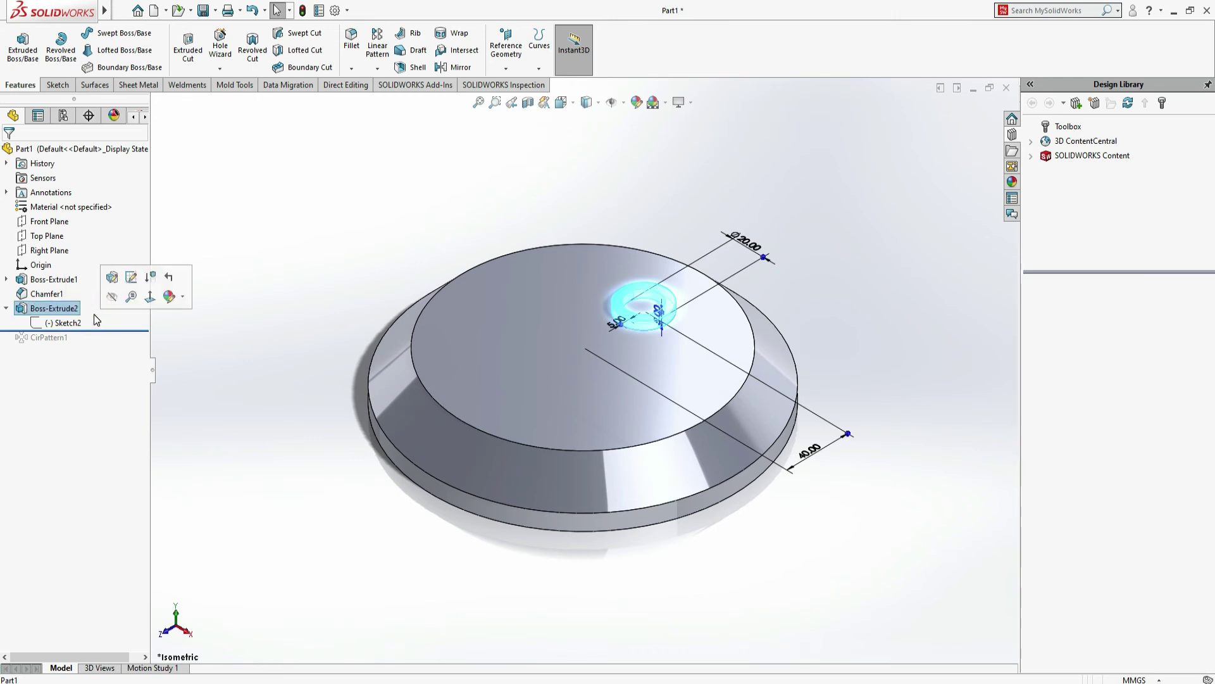
drag(77, 311, 74, 308)
key(Delete)
key(Return)
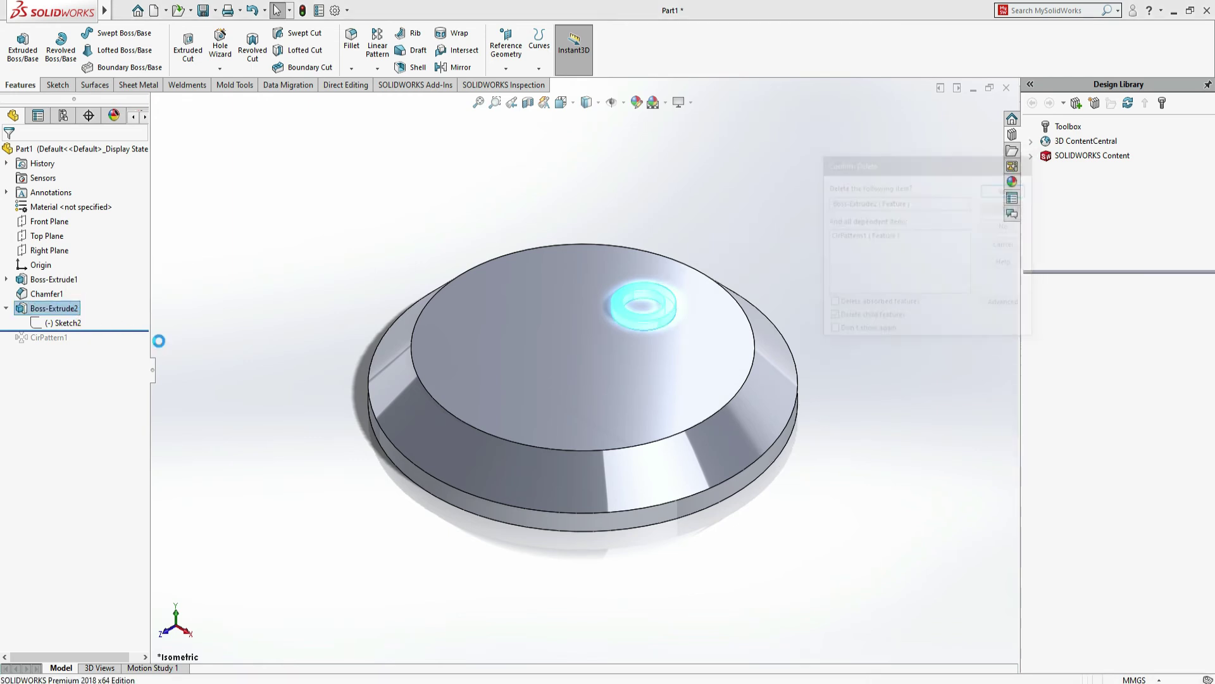
click(55, 308)
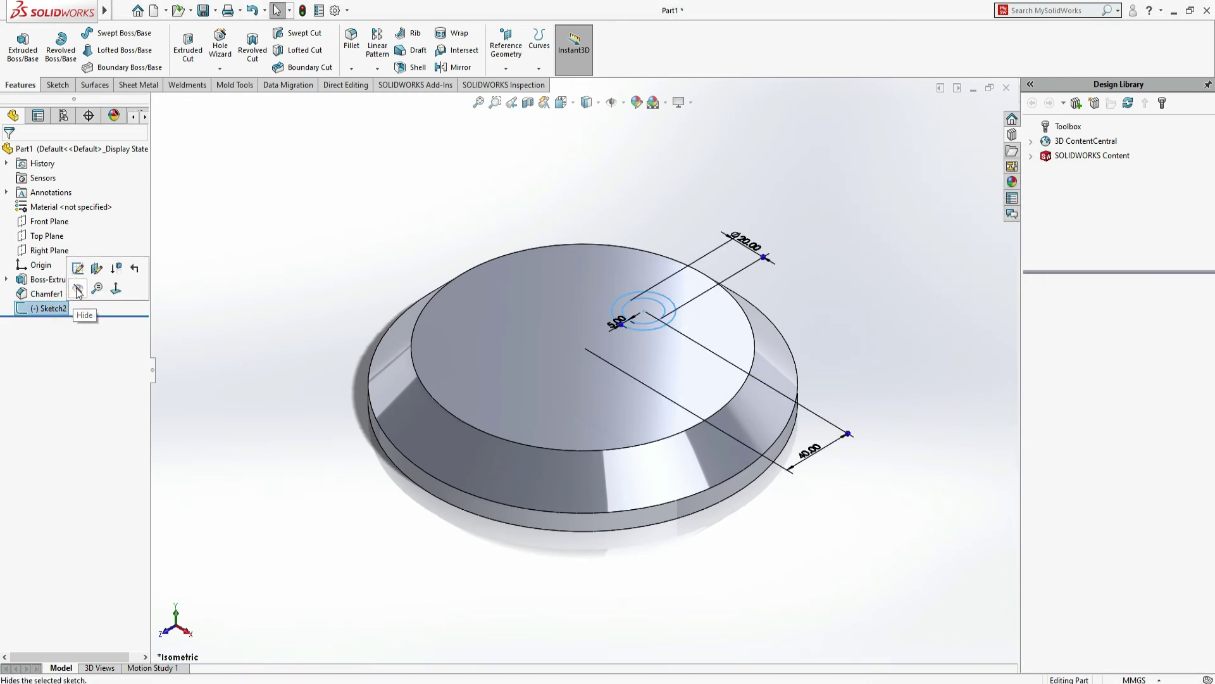
click(77, 268)
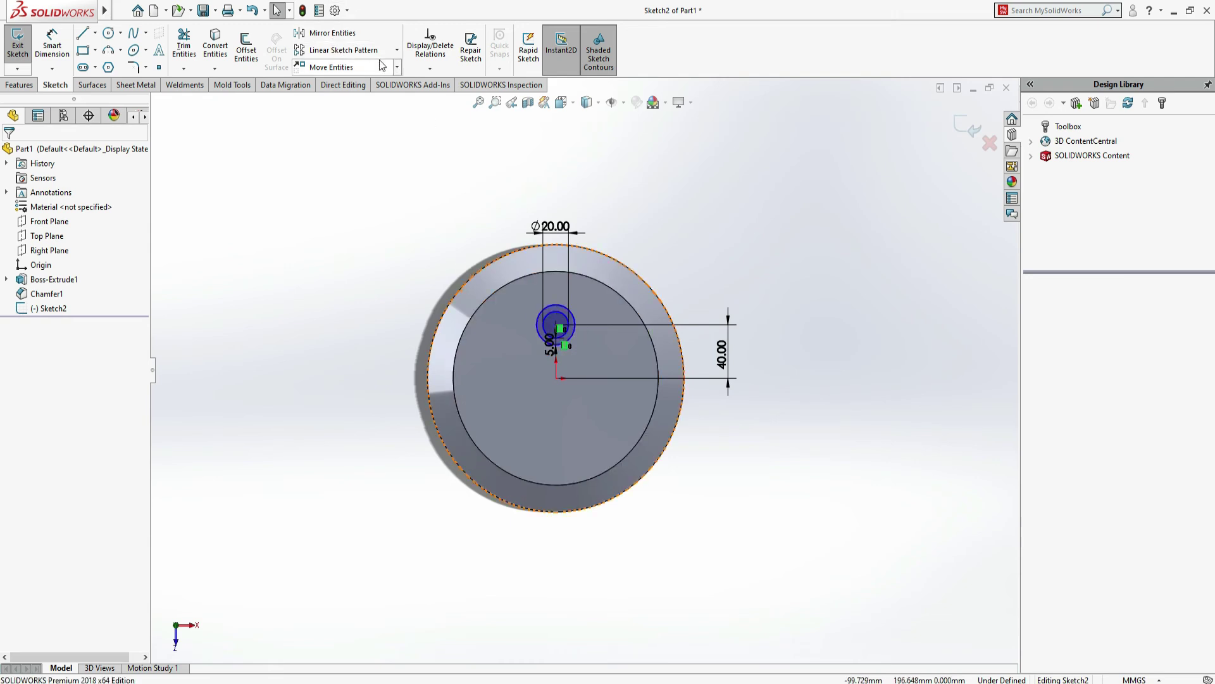
Start a Circular Sketch Pattern centred on the inner circular edge, selecting the ring circles.
click(397, 52)
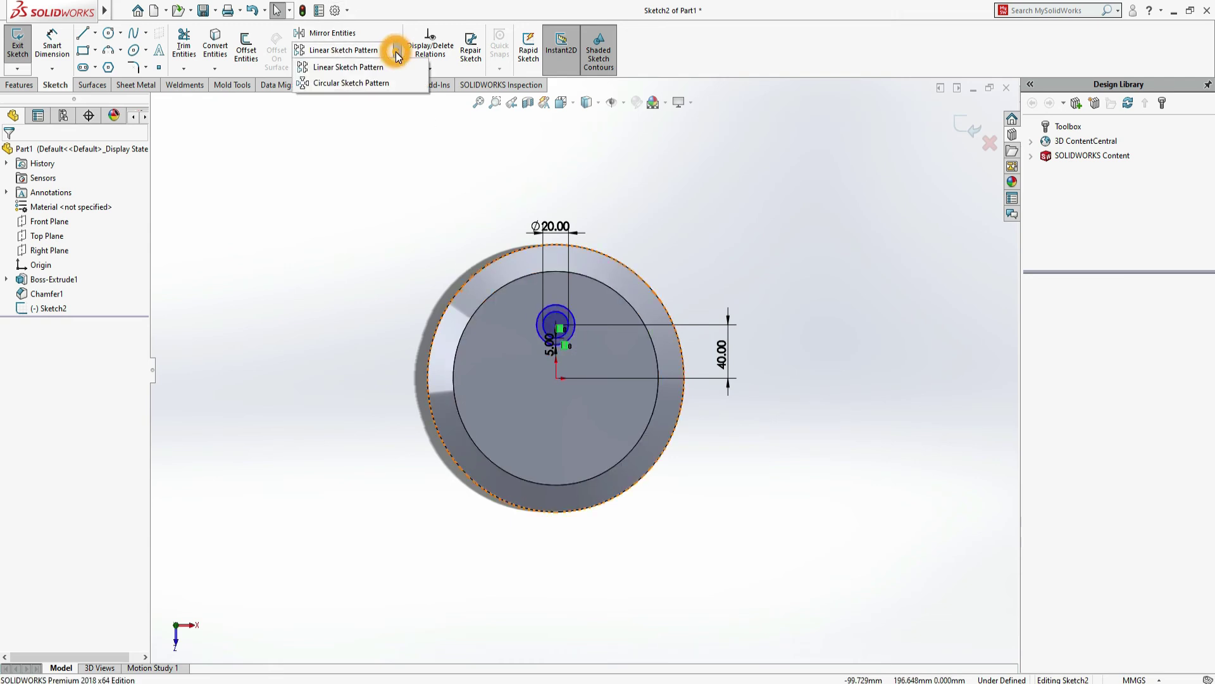
click(379, 83)
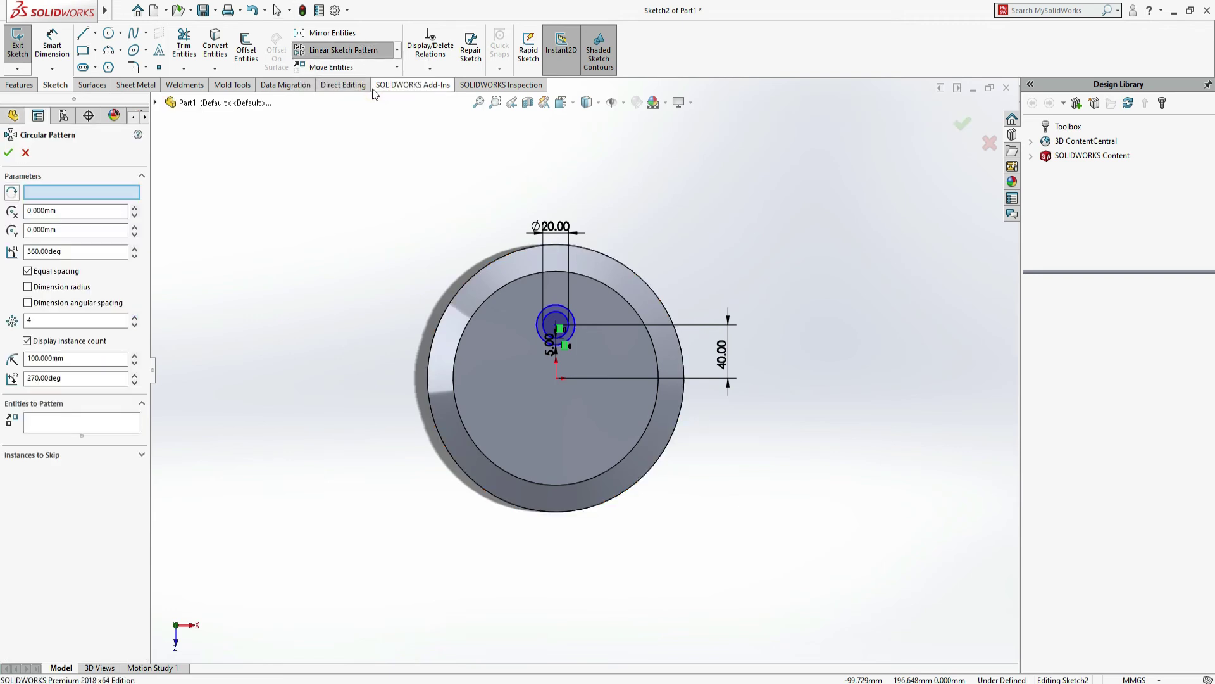
click(506, 479)
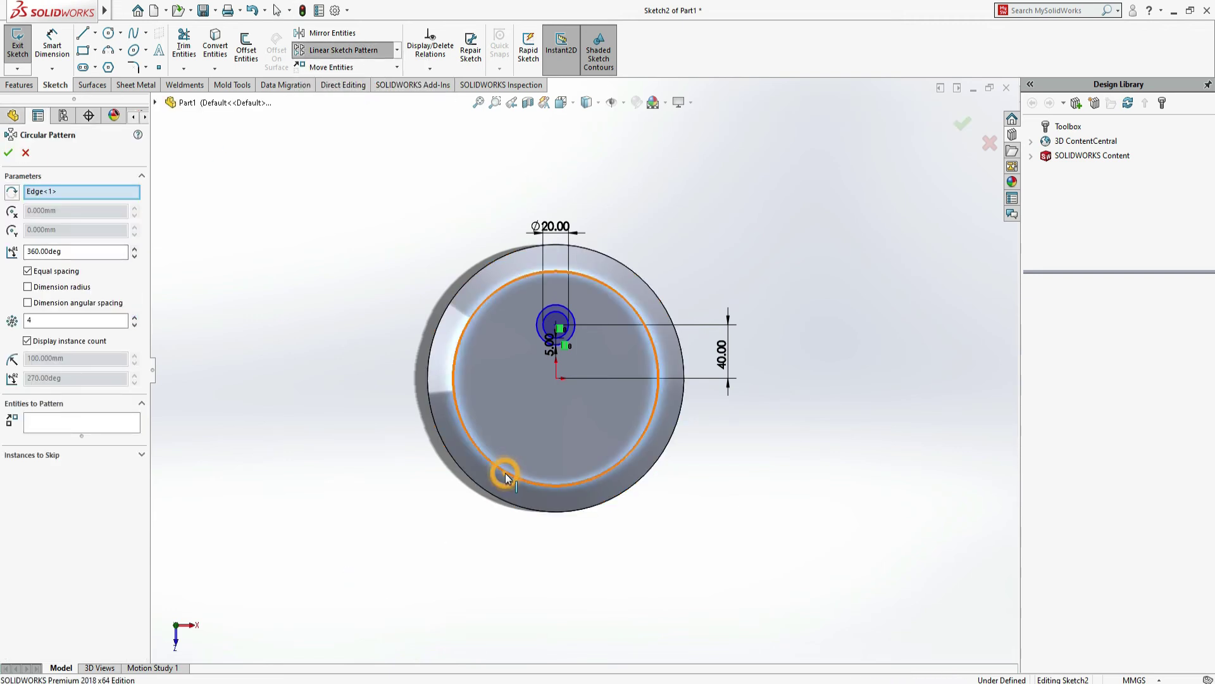
click(65, 430)
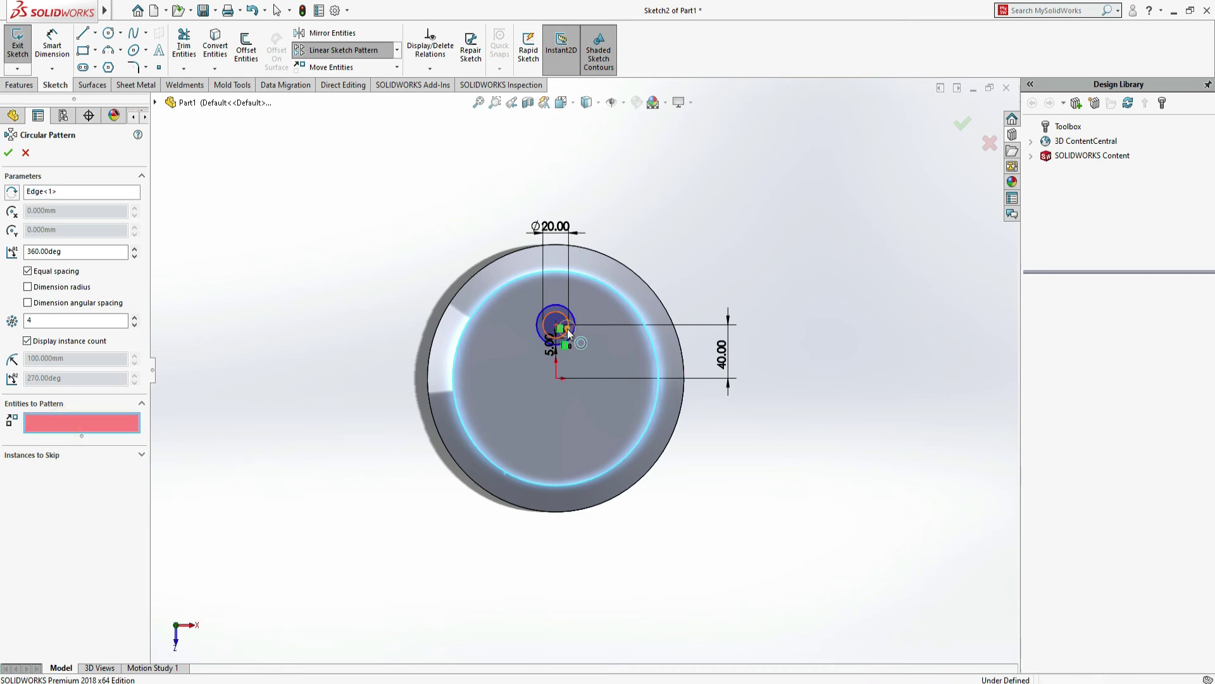
click(567, 328)
click(537, 317)
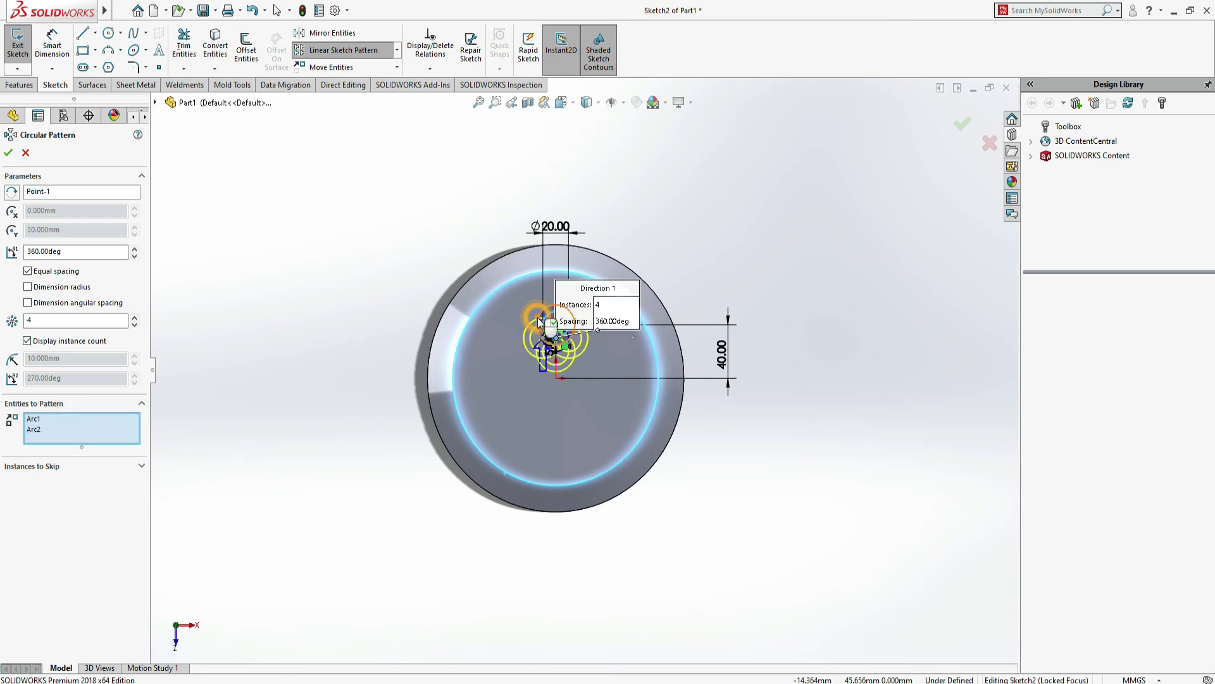
Remove the arcs from the entity list and reselect the small circle and outer ring arc.
click(32, 422)
key(Delete)
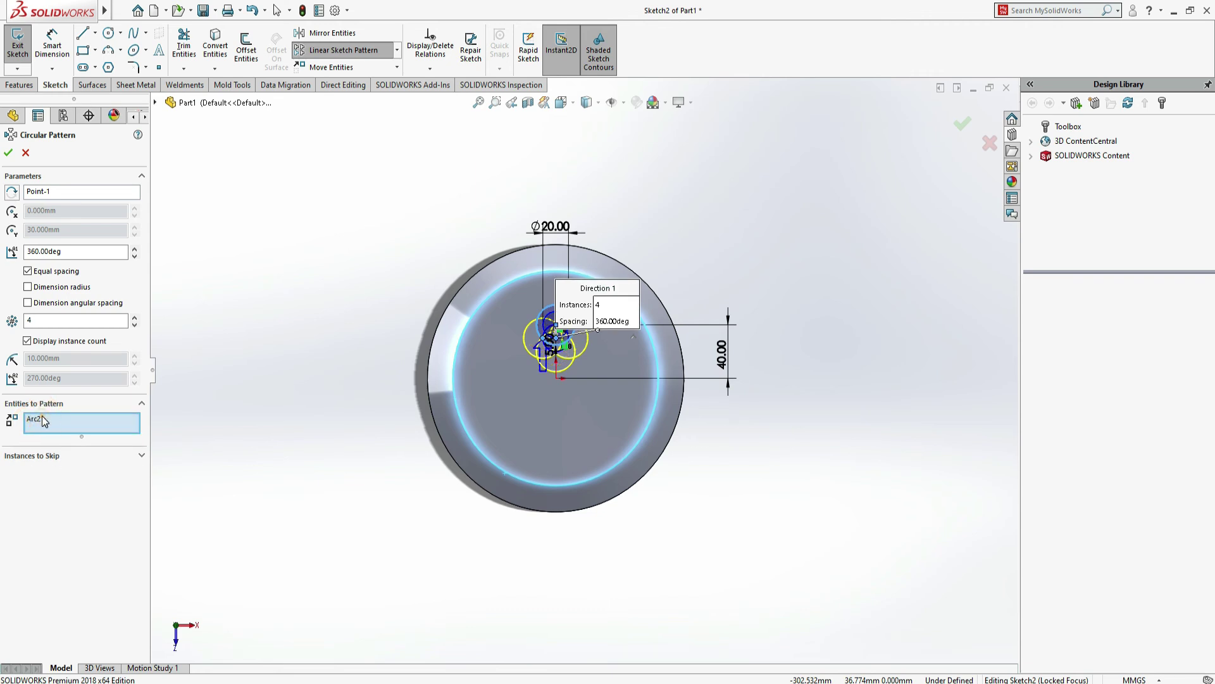
click(44, 422)
key(Delete)
click(39, 193)
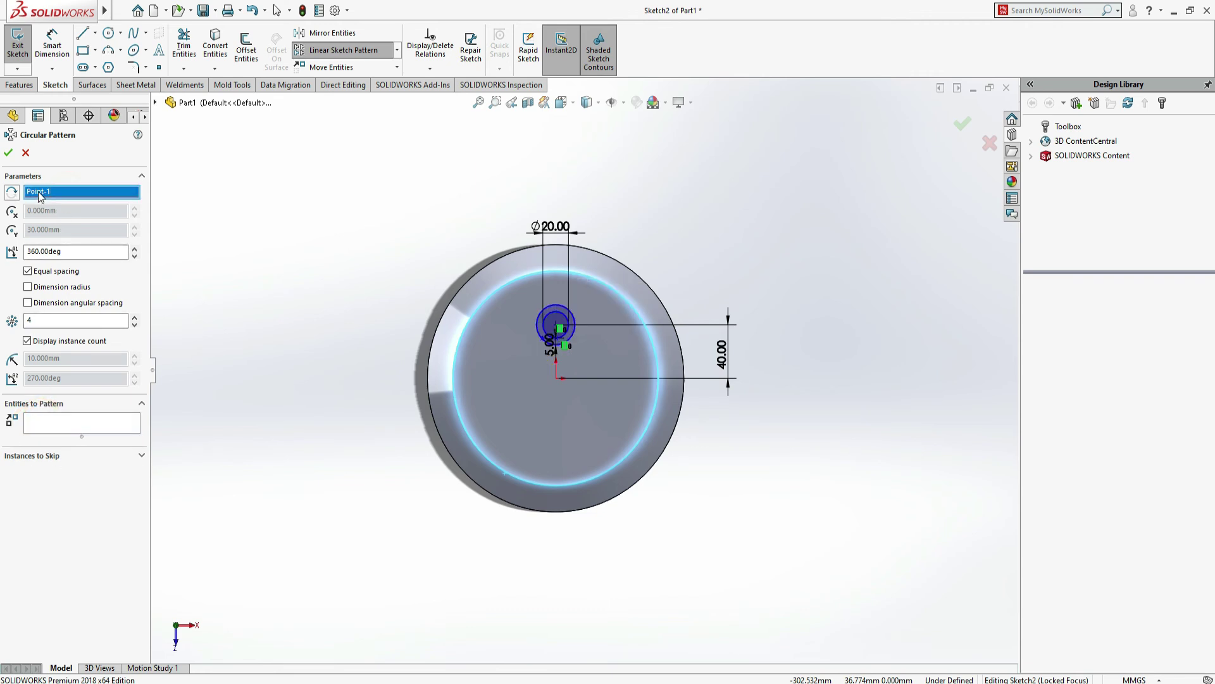
click(545, 331)
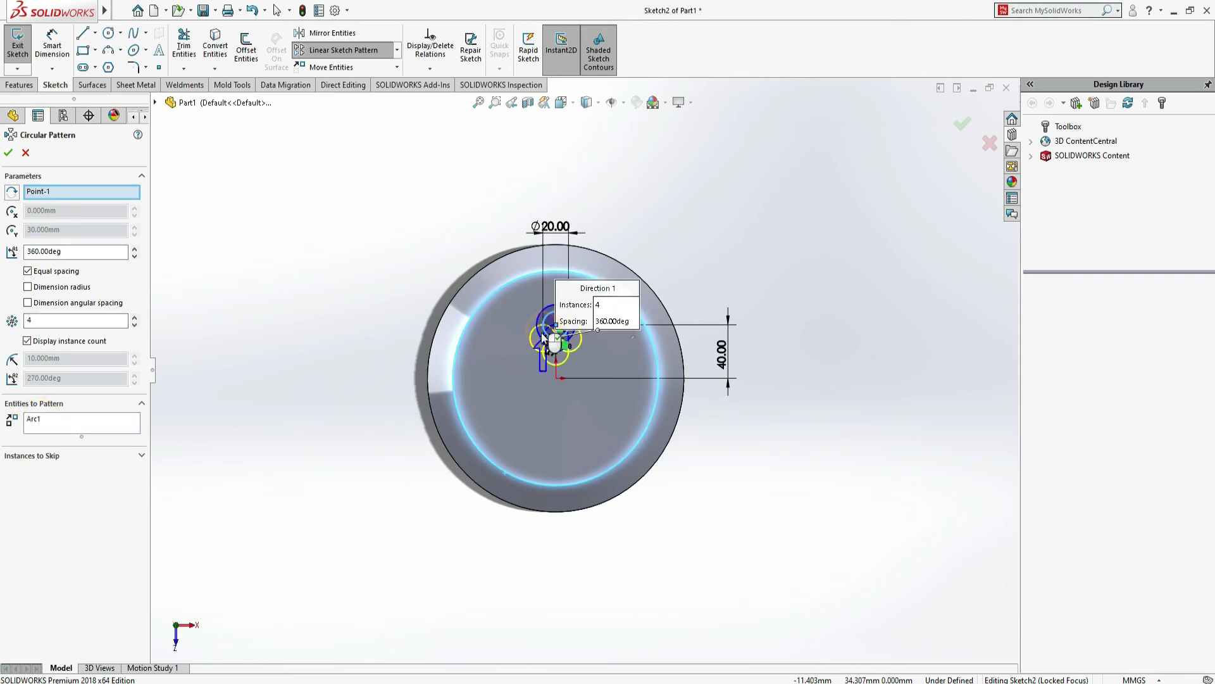
click(537, 327)
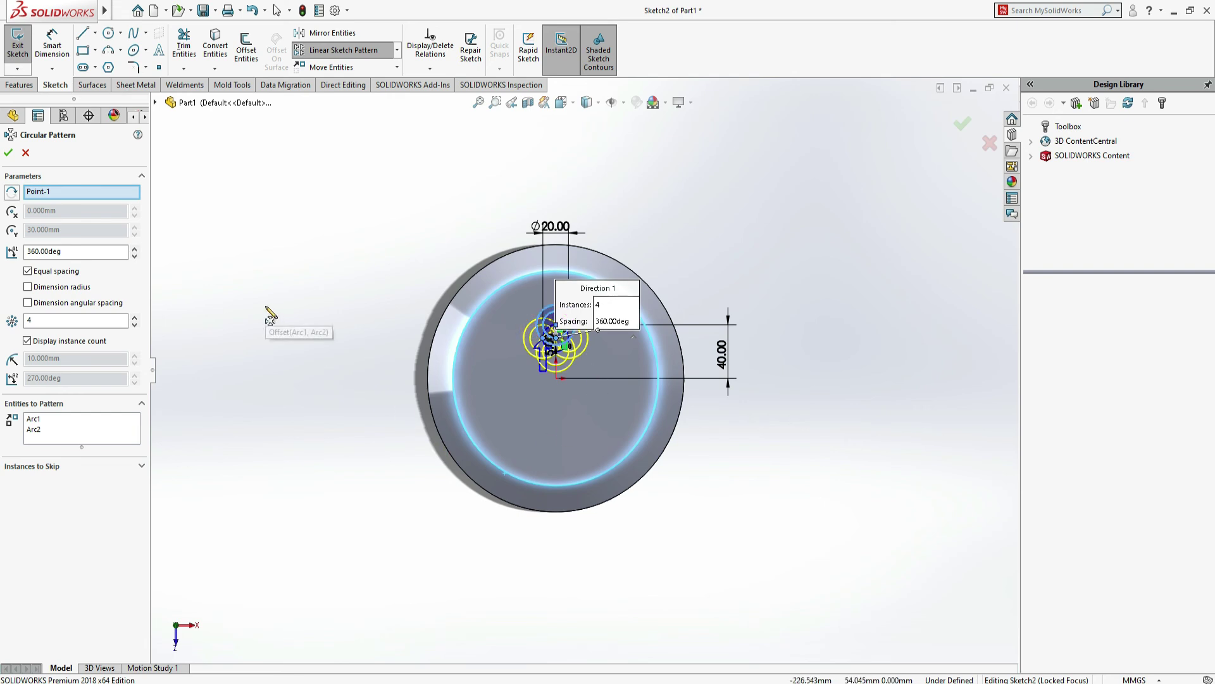
Clear the listed arcs and the current pattern centre from the circular pattern.
double_click(35, 319)
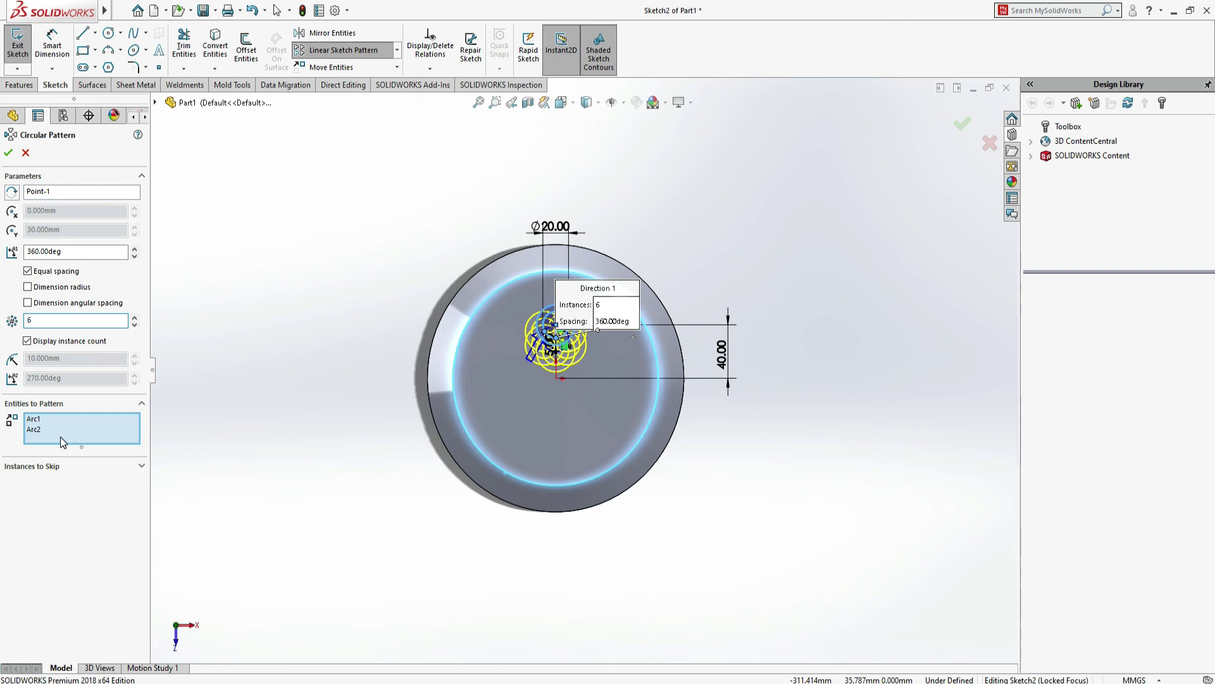
click(44, 419)
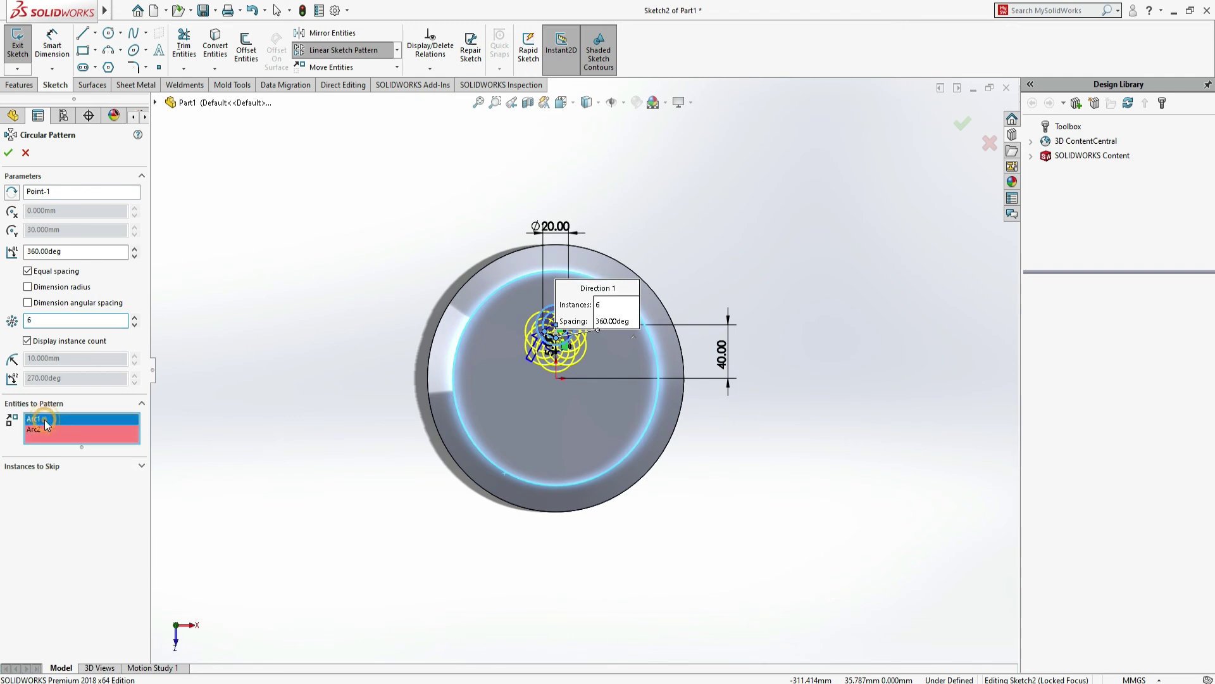
key(Delete)
click(37, 419)
key(Delete)
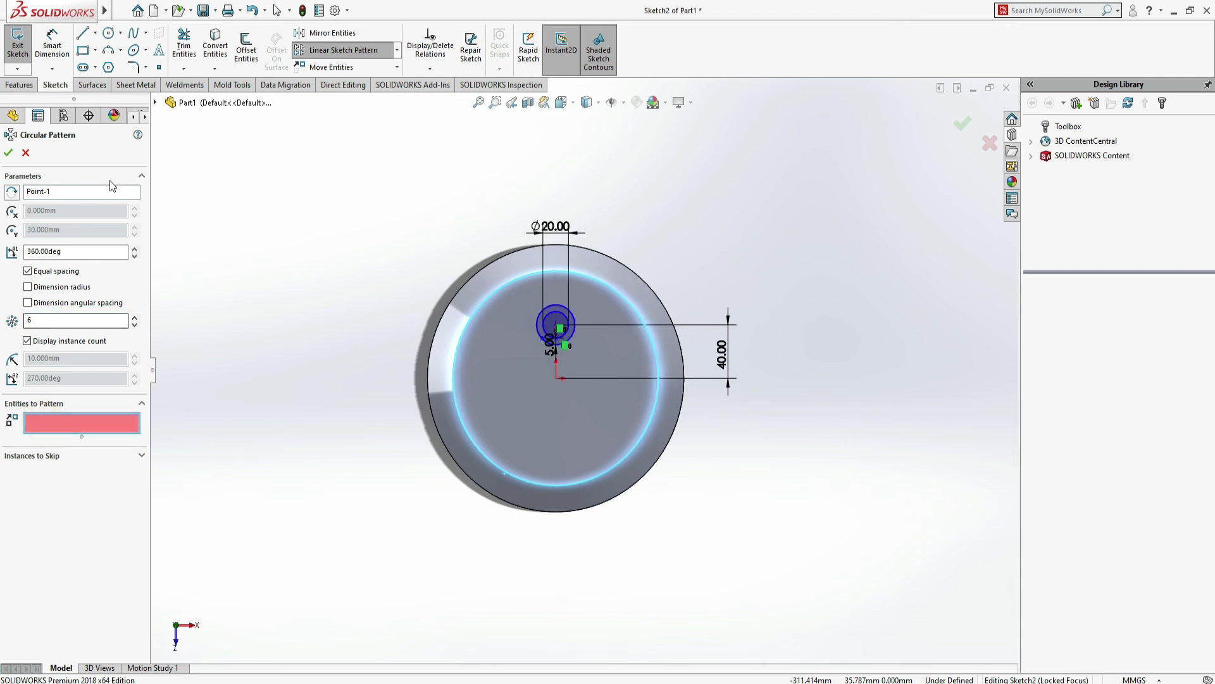
click(42, 190)
key(Delete)
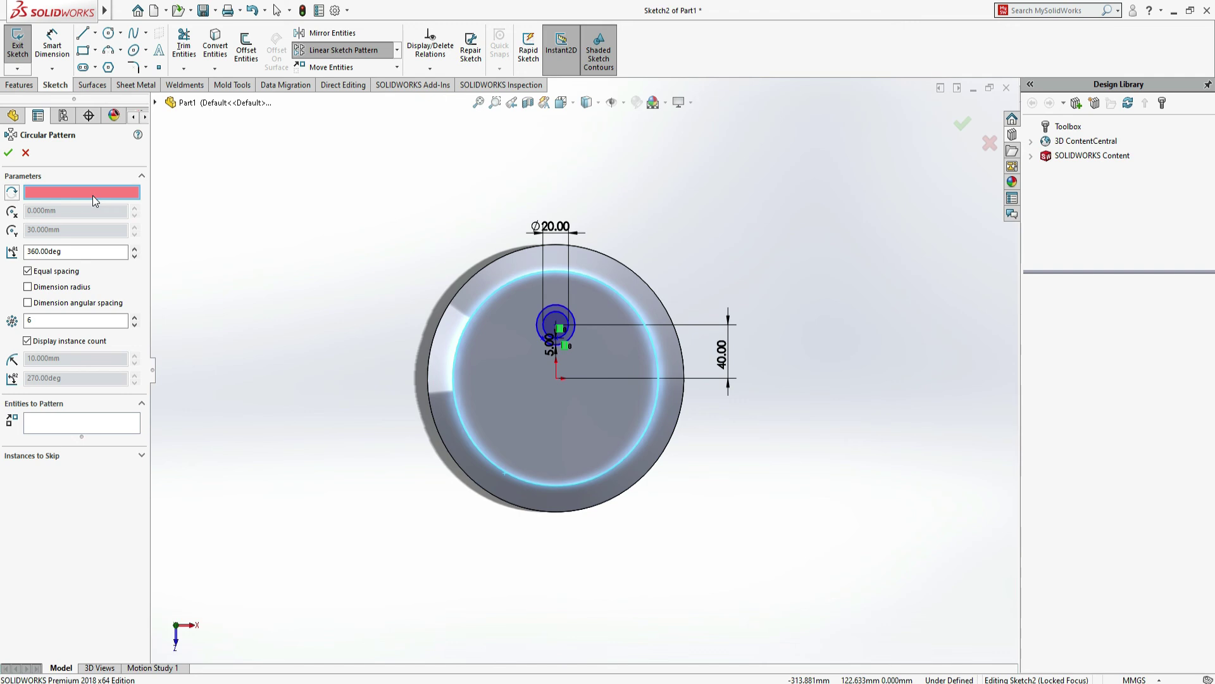
Centre the pattern on the sketch origin, add both circles, and set 6 instances.
click(561, 378)
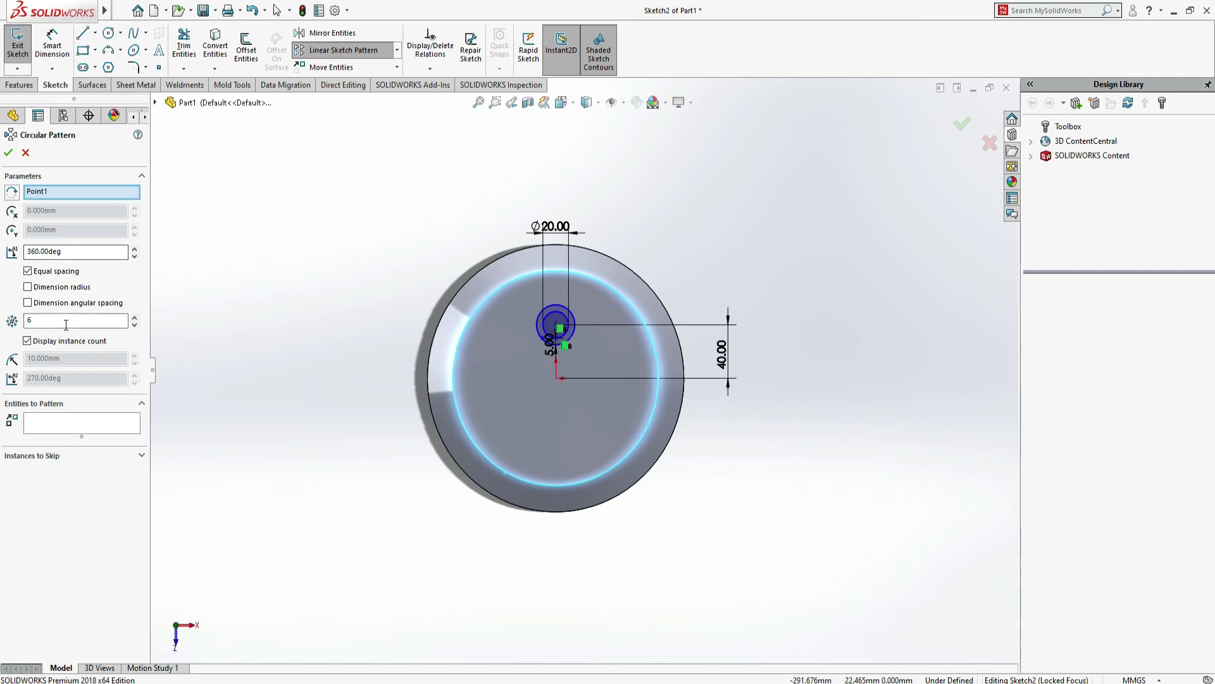
click(58, 422)
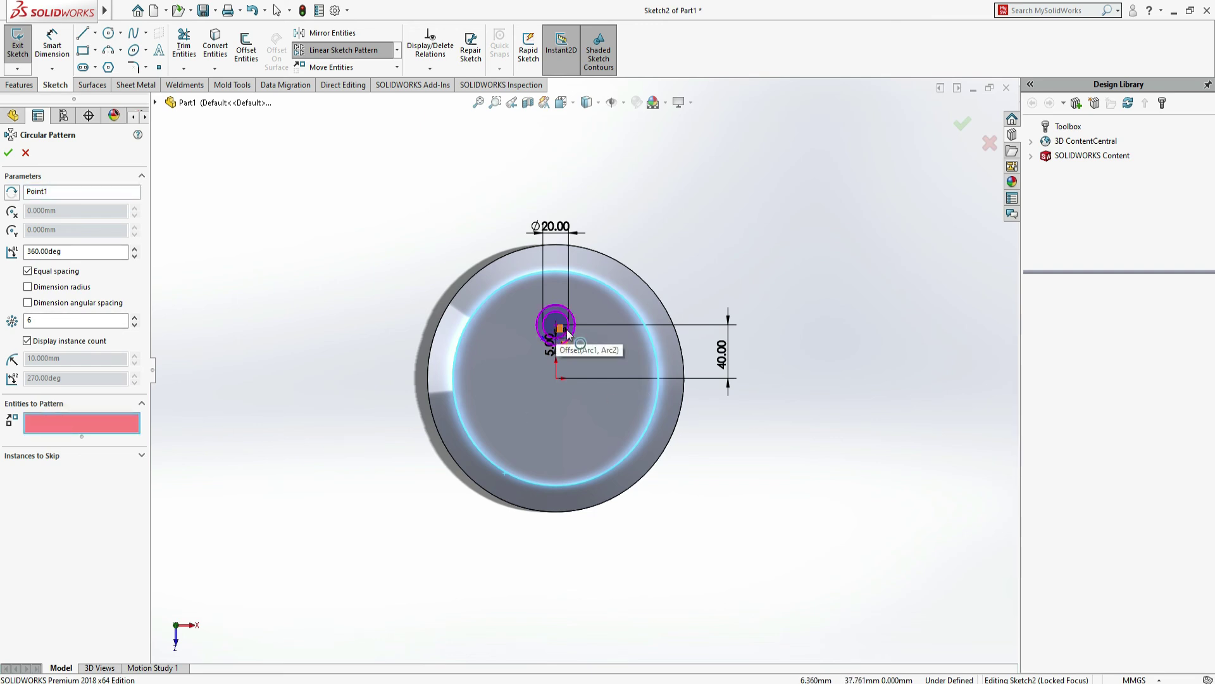
click(568, 330)
click(574, 332)
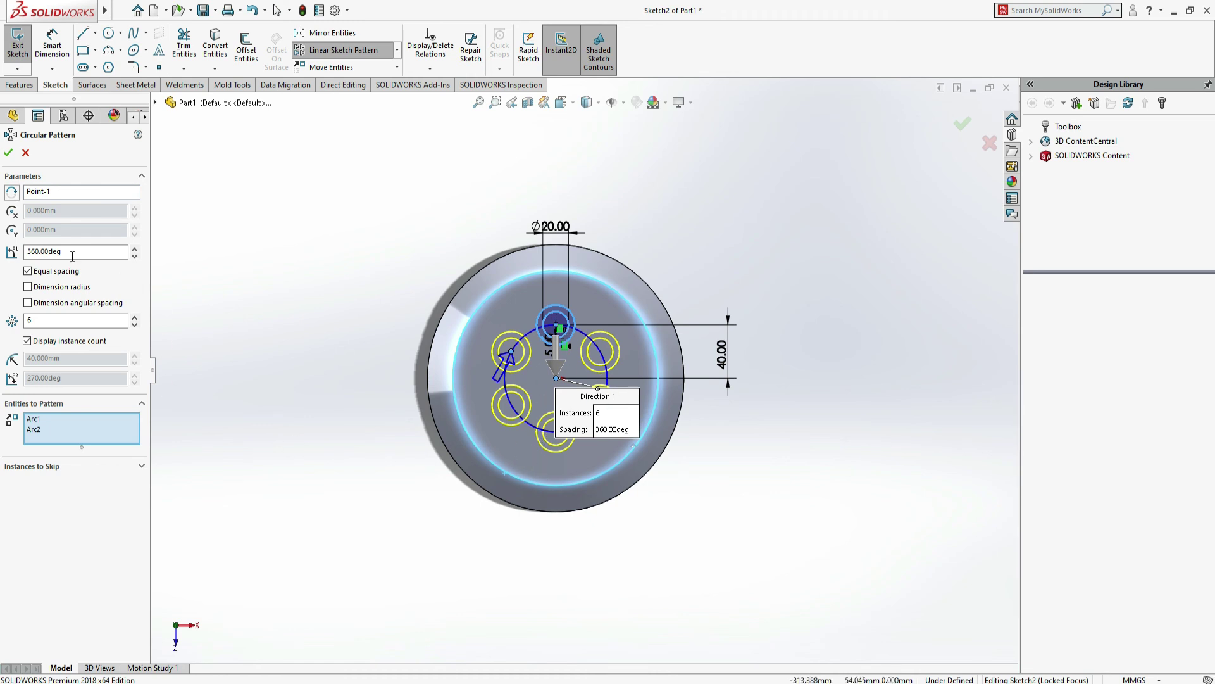
double_click(55, 323)
double_click(61, 322)
Confirm the six-copy pattern and extrude the circles Blind 5 mm into ring bosses.
click(8, 151)
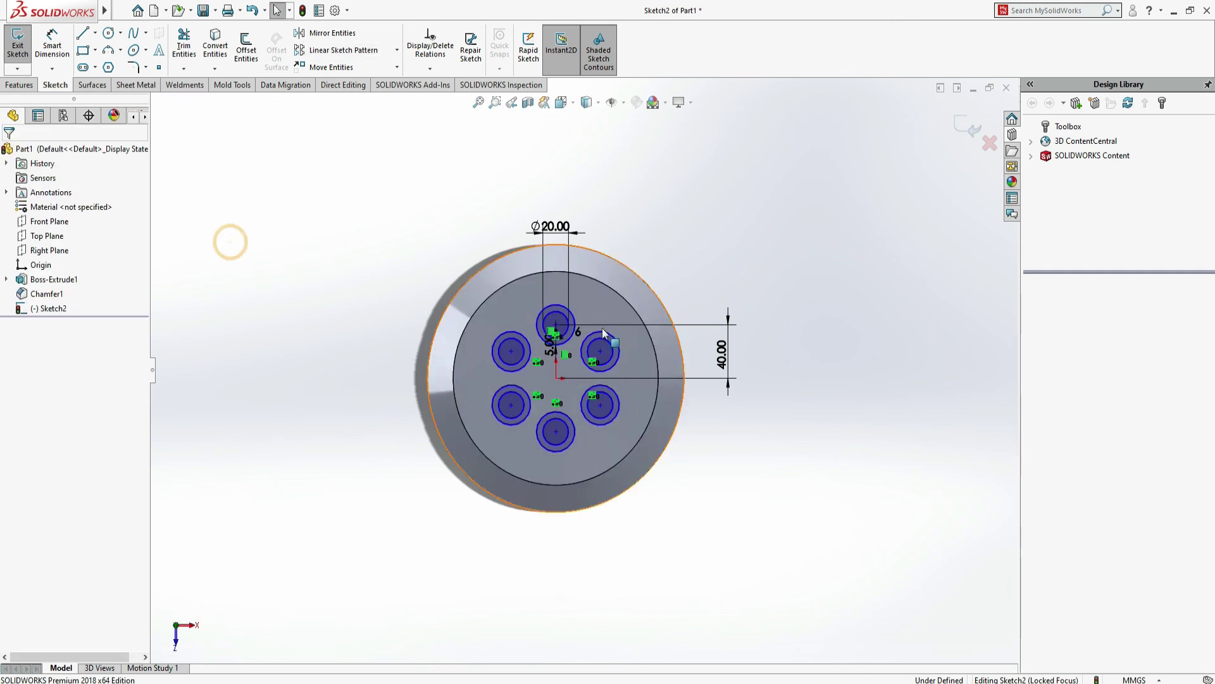
key(ctrl+7)
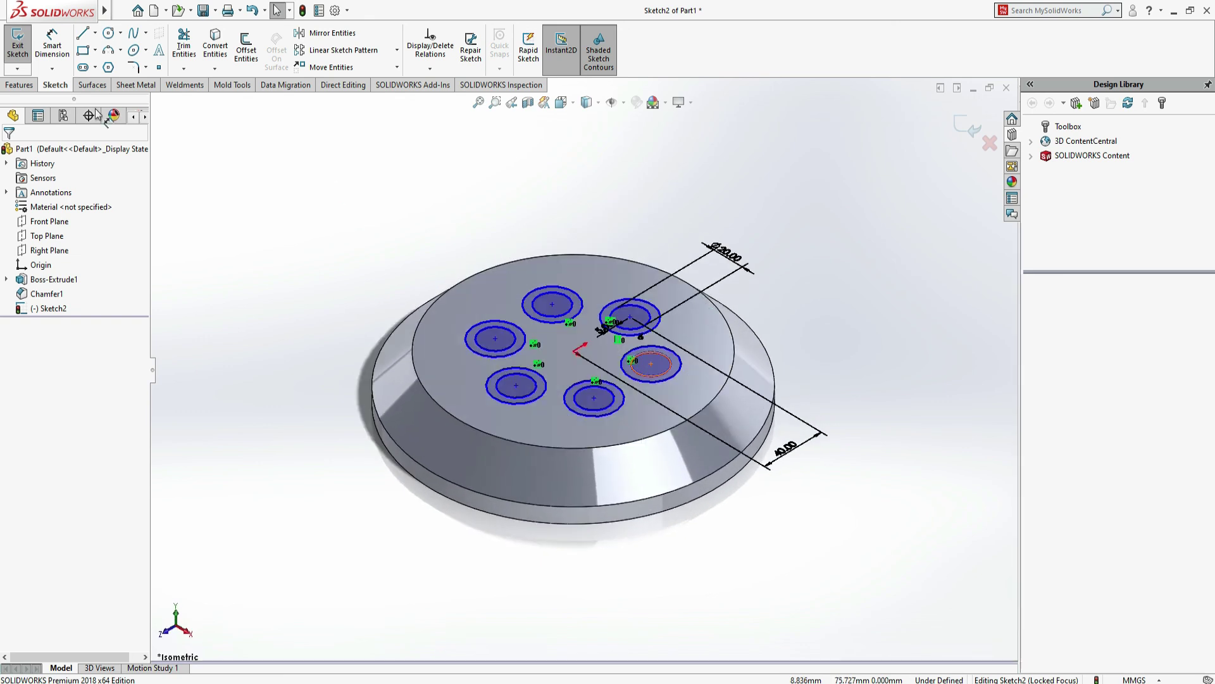
click(19, 85)
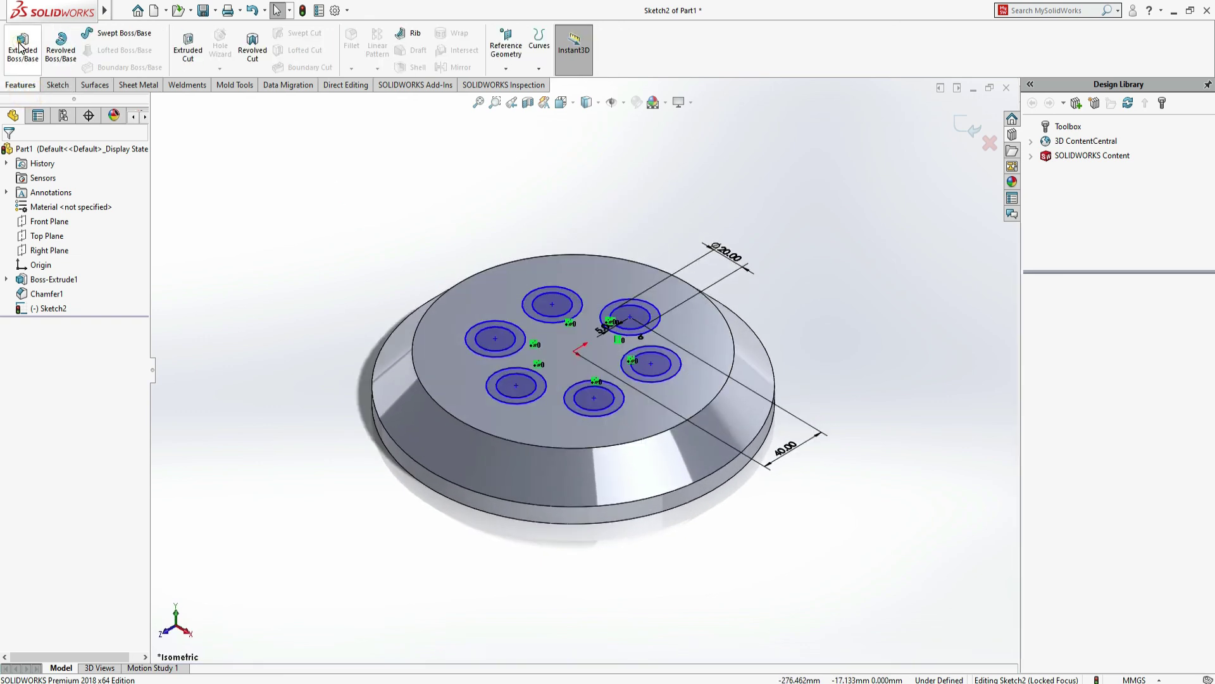
click(23, 45)
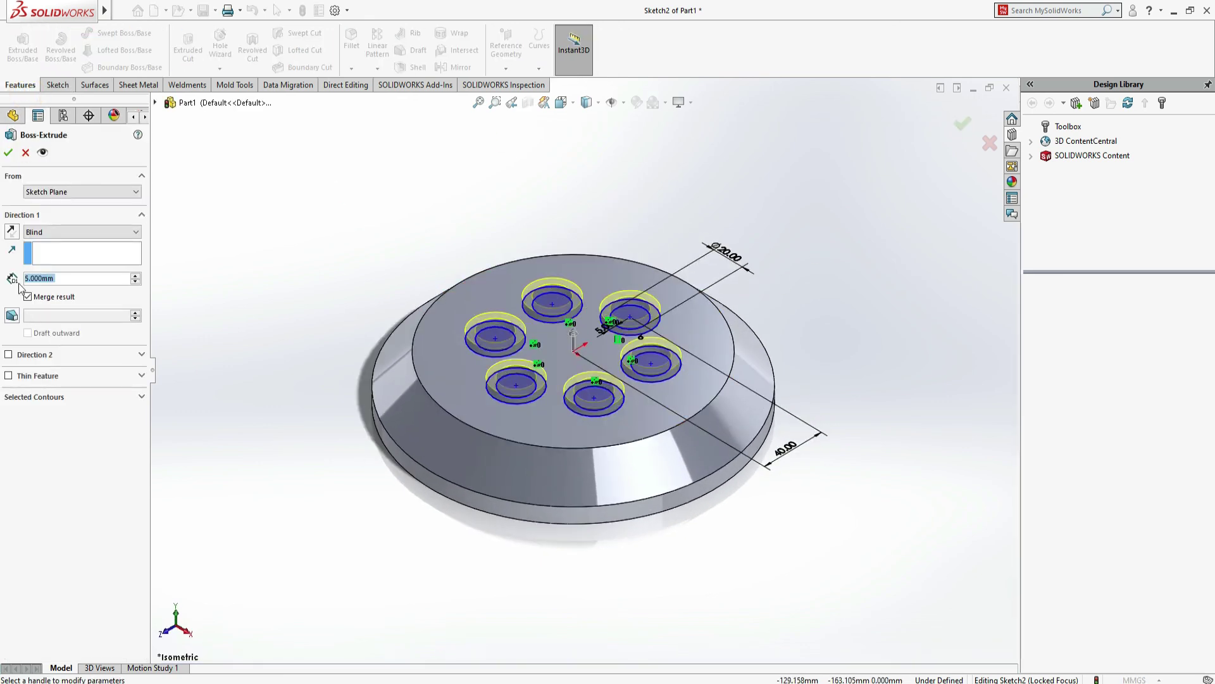
click(9, 152)
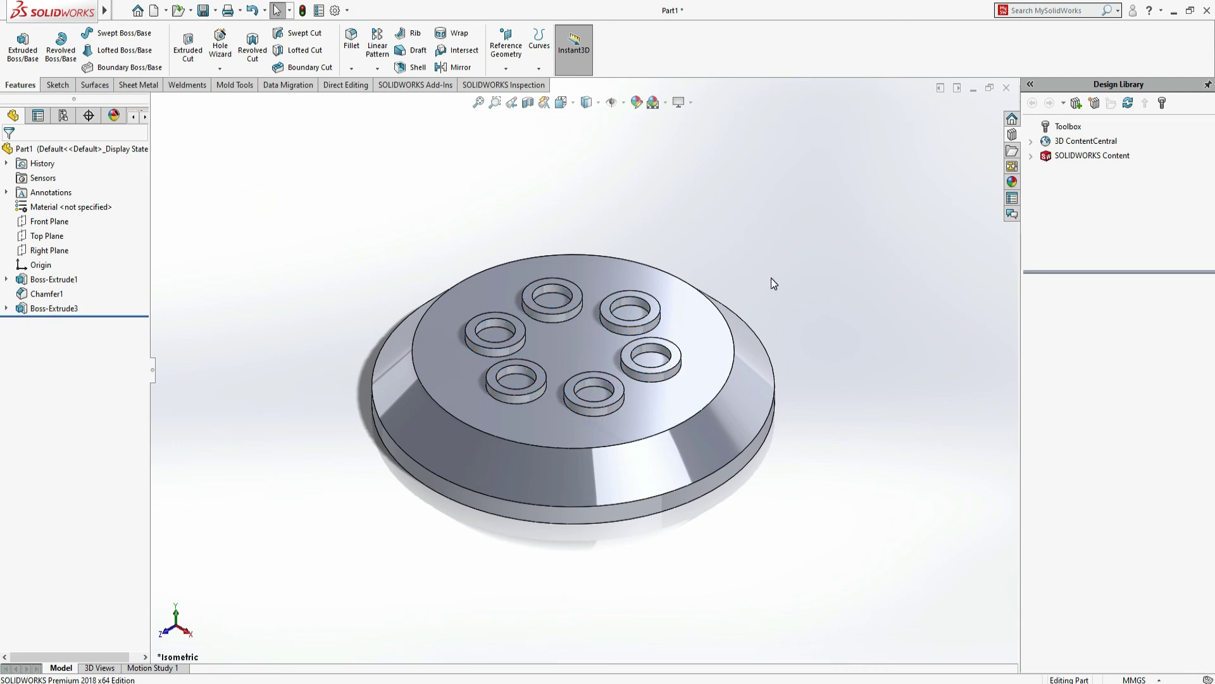
key(f)
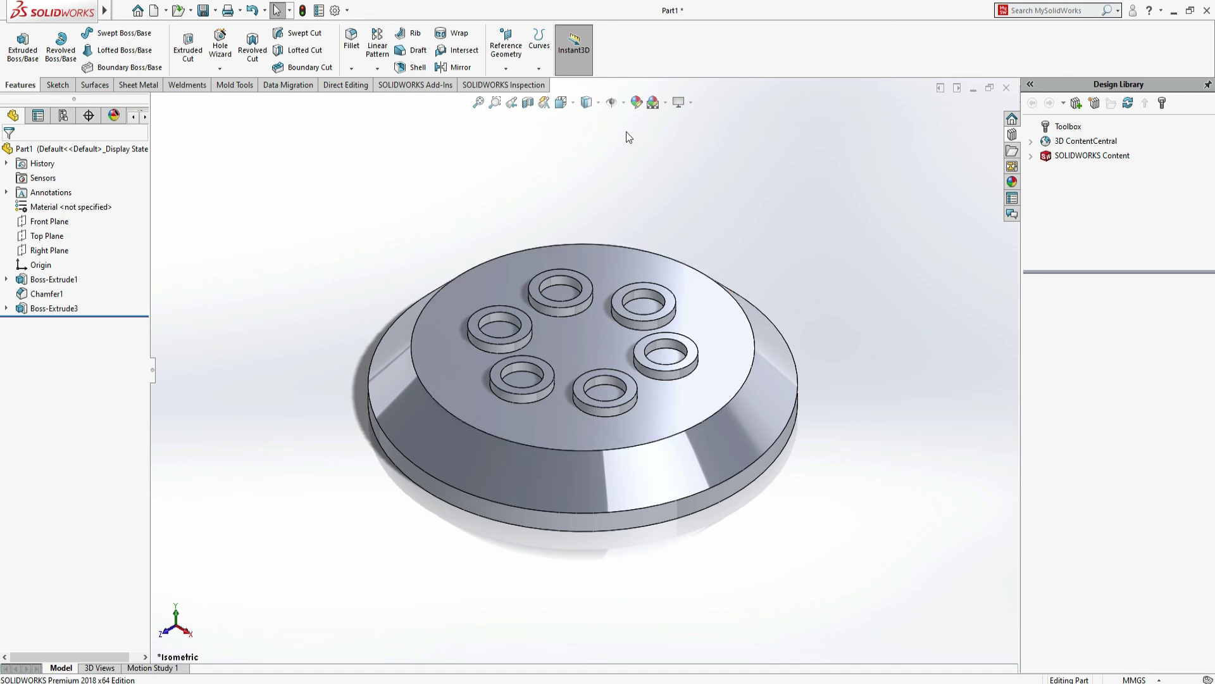
Apply the olive-yellow swatch (RGB 192, 192, 0) to the part through Edit Appearance.
click(636, 104)
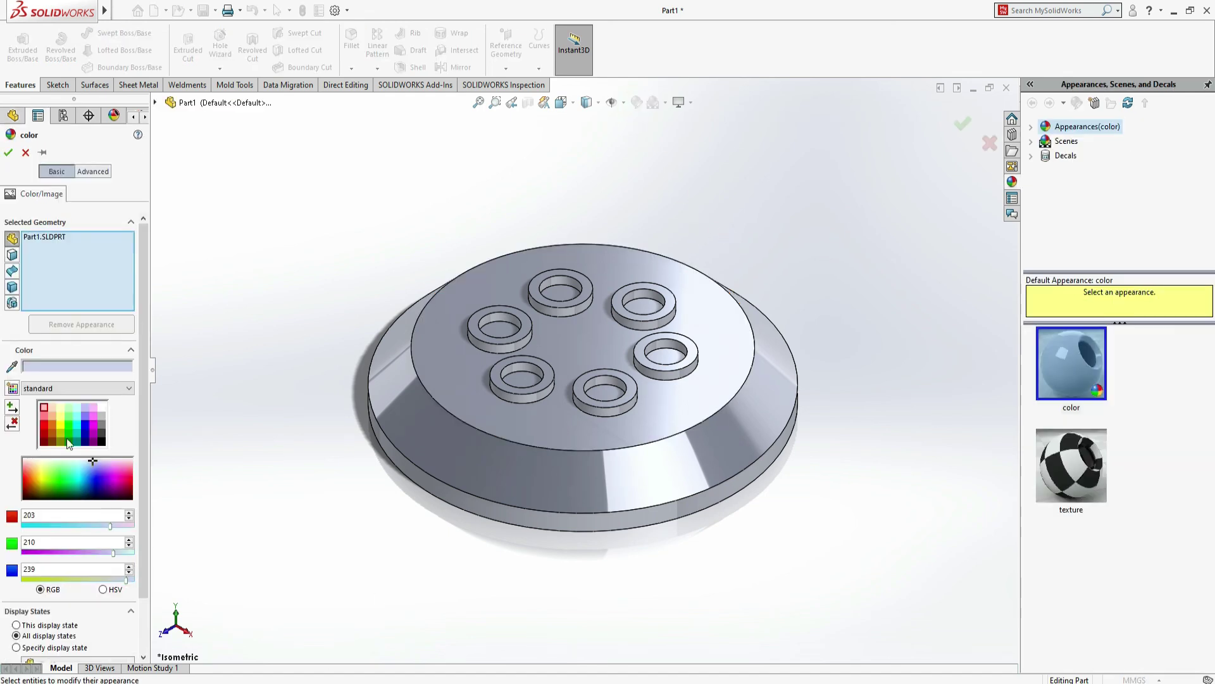
click(61, 425)
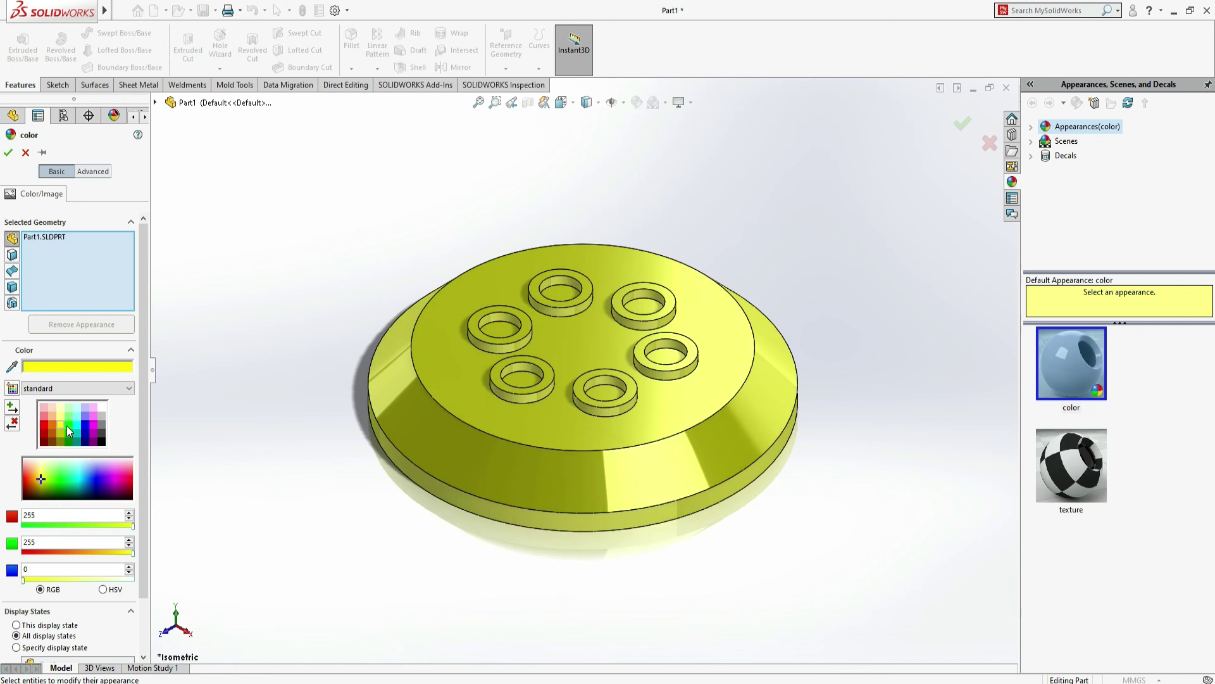
click(61, 435)
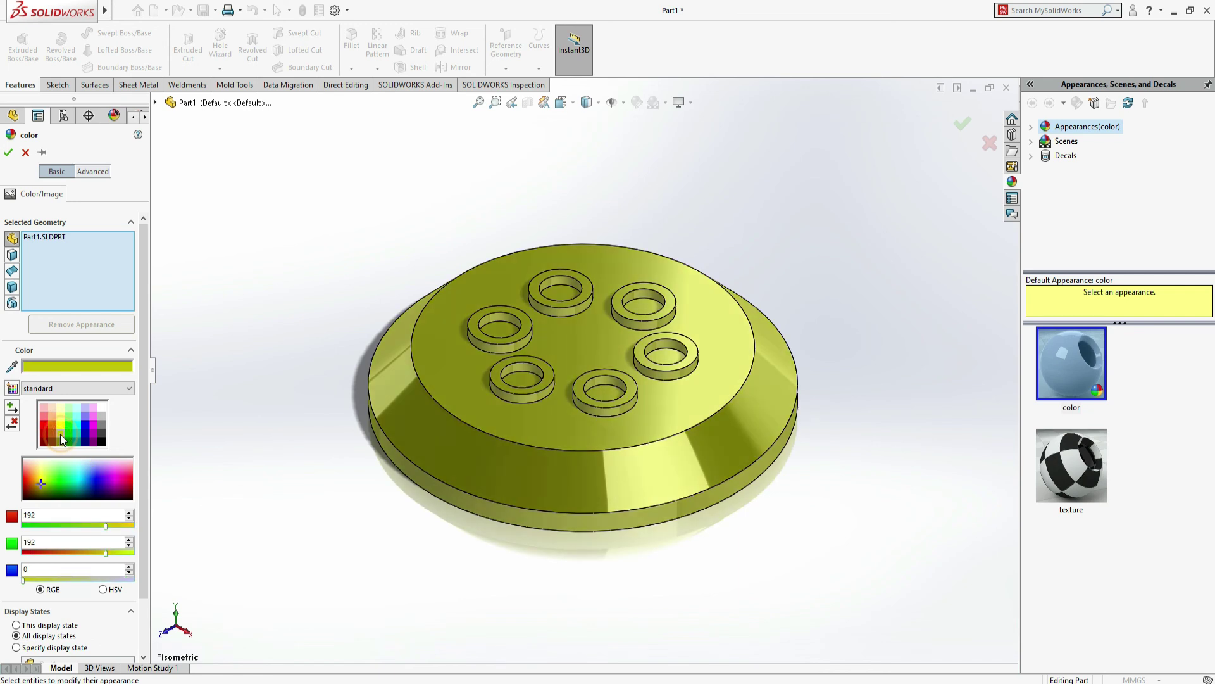
click(9, 150)
middle_drag(375, 218, 513, 372)
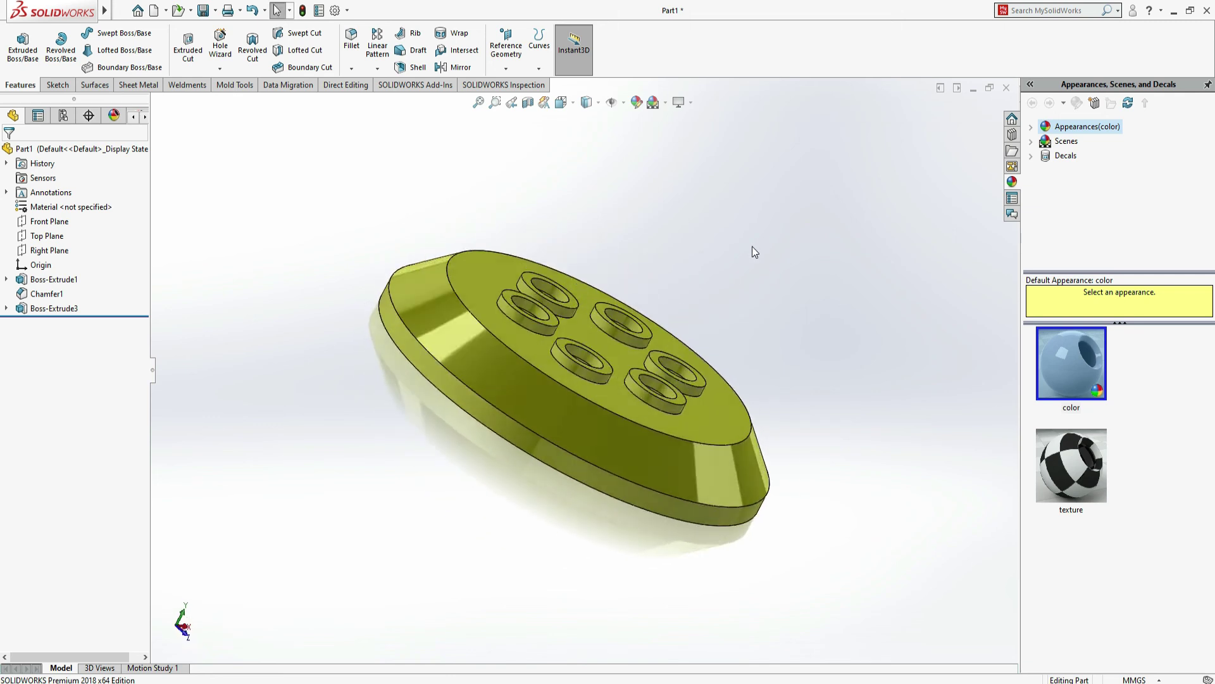
Set the Isometric view and reorient the disc using the View Selector cube.
key(ctrl+7)
key(space)
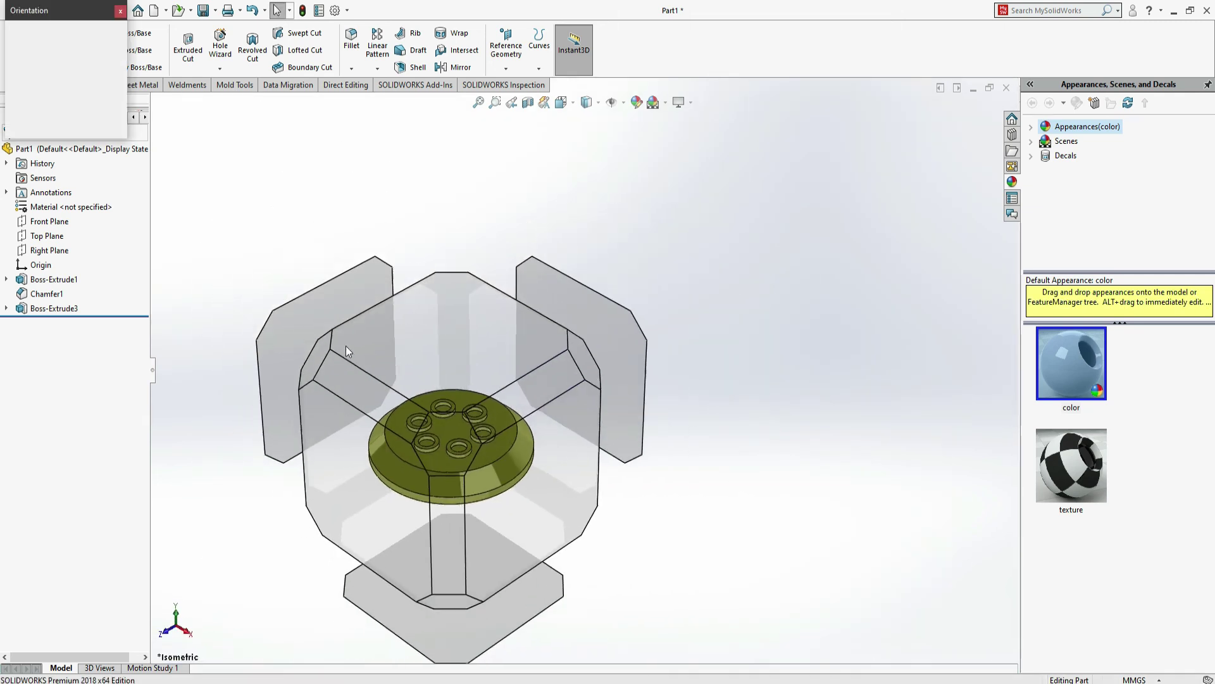
click(317, 363)
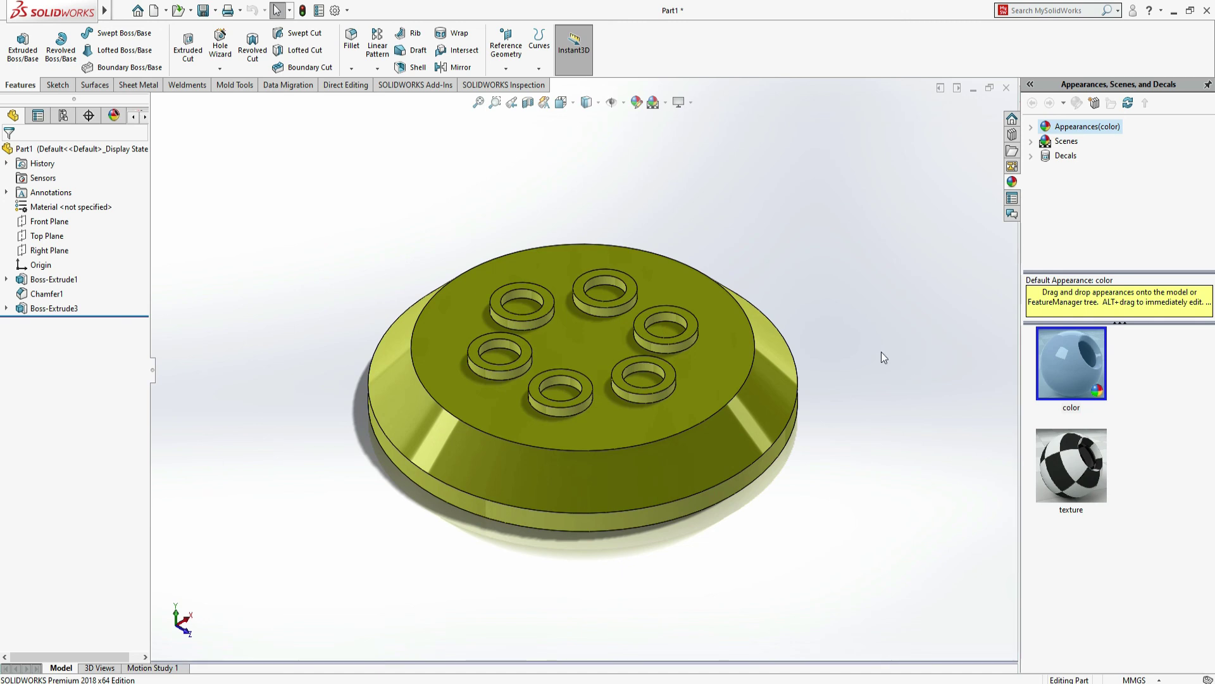
click(879, 351)
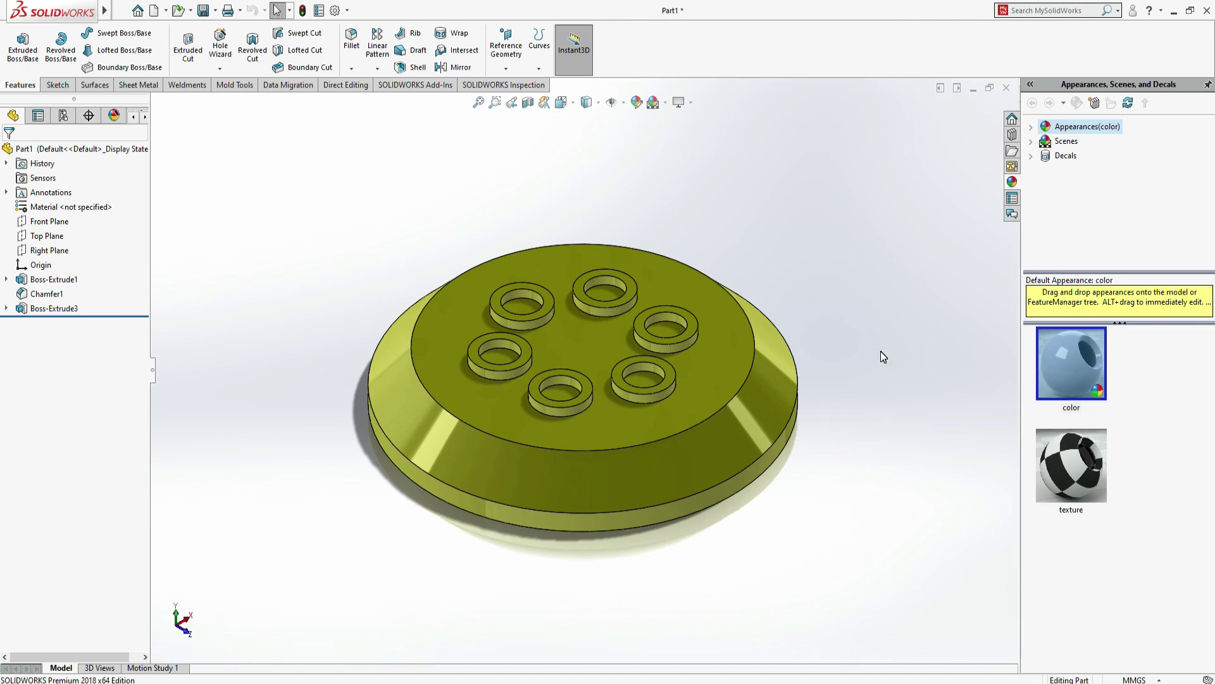